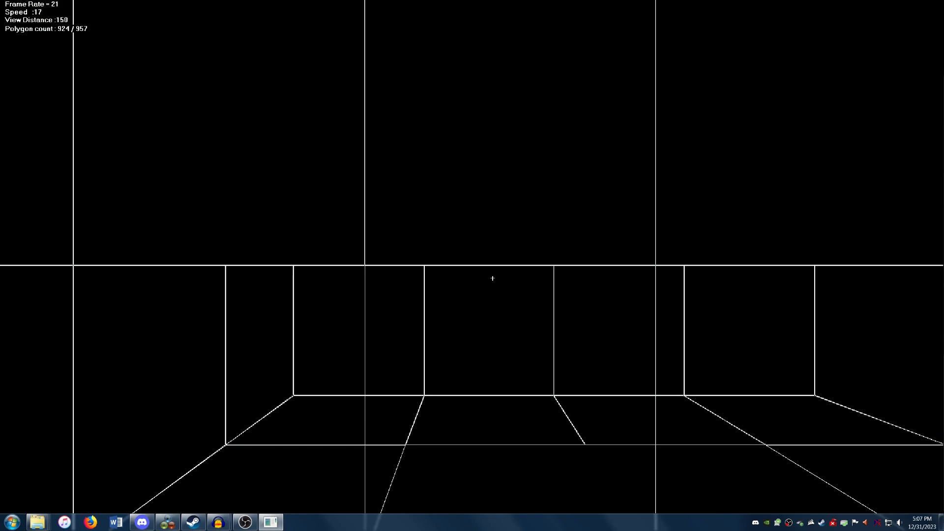
Step: Enter Texture Map mode for the room module that contains the alien-textured pit
{"action": "key", "text": "a"}
{"action": "key", "text": "s"}
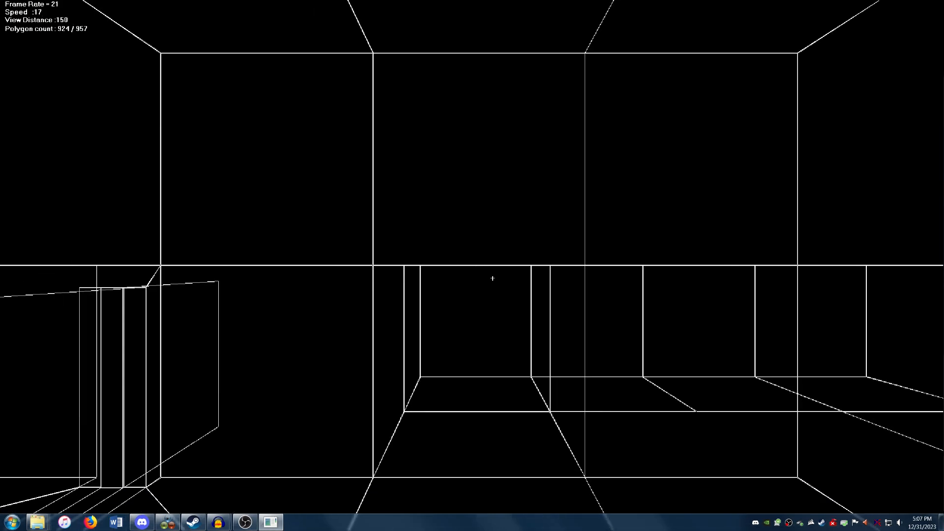
{"action": "key", "text": "a"}
{"action": "key", "text": "s"}
{"action": "key", "text": "Down"}
{"action": "key", "text": "a"}
{"action": "key", "text": "Down"}
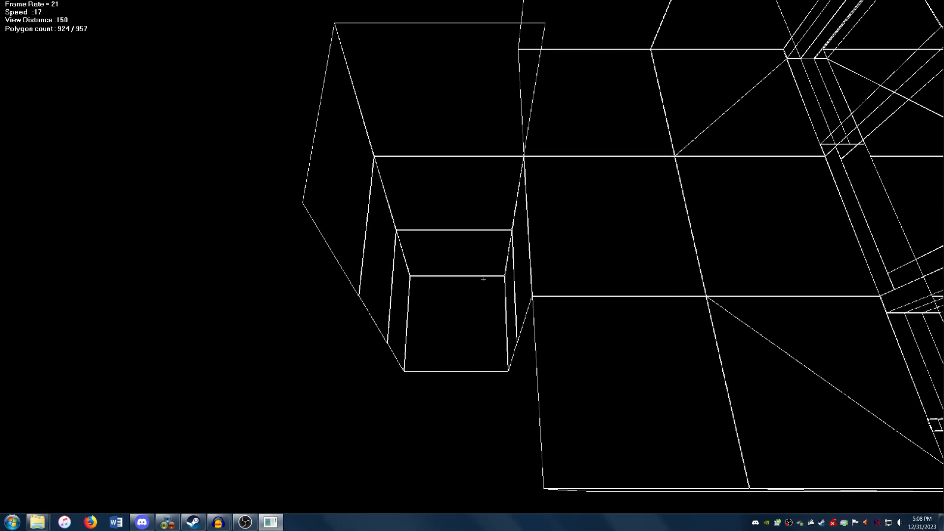
{"action": "key", "text": "w"}
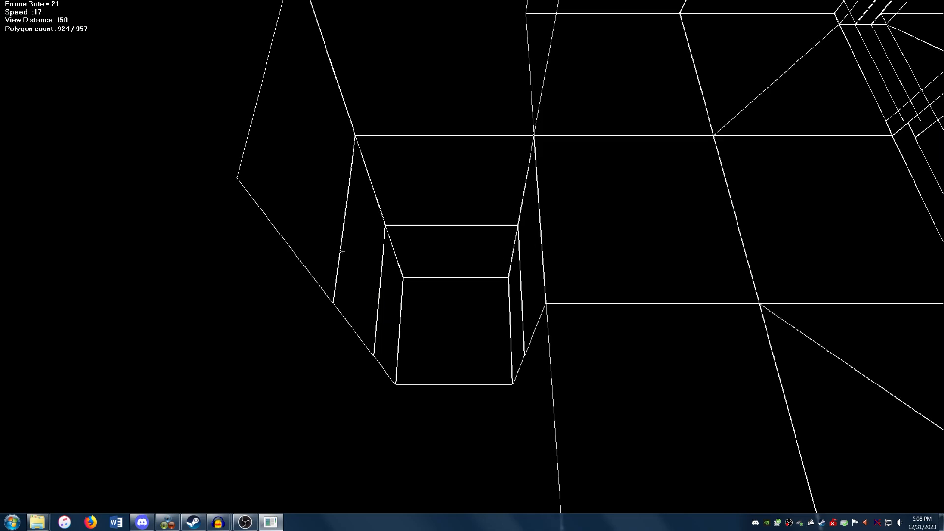
{"action": "left_click", "coordinate": [34, 3]}
{"action": "left_click", "coordinate": [37, 8]}
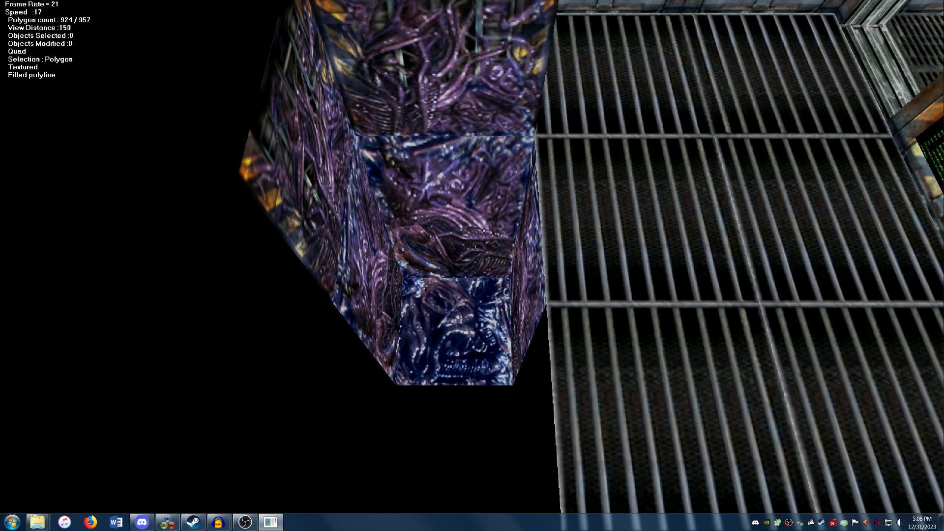
Step: Switch to vertex selection with textures hidden and select the corner vertices of the pit's bottom face
{"action": "key", "text": "w"}
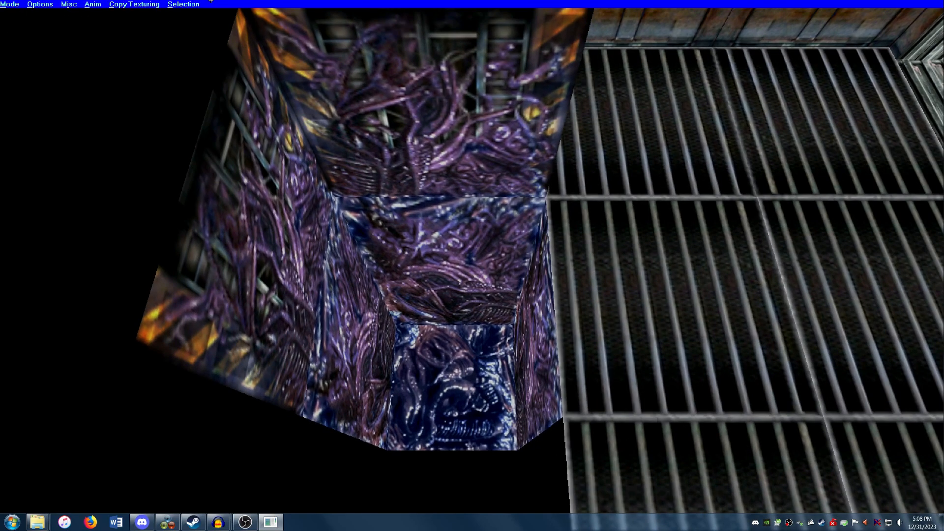
{"action": "left_click", "coordinate": [180, 4]}
{"action": "left_click", "coordinate": [212, 50]}
{"action": "key", "text": "w"}
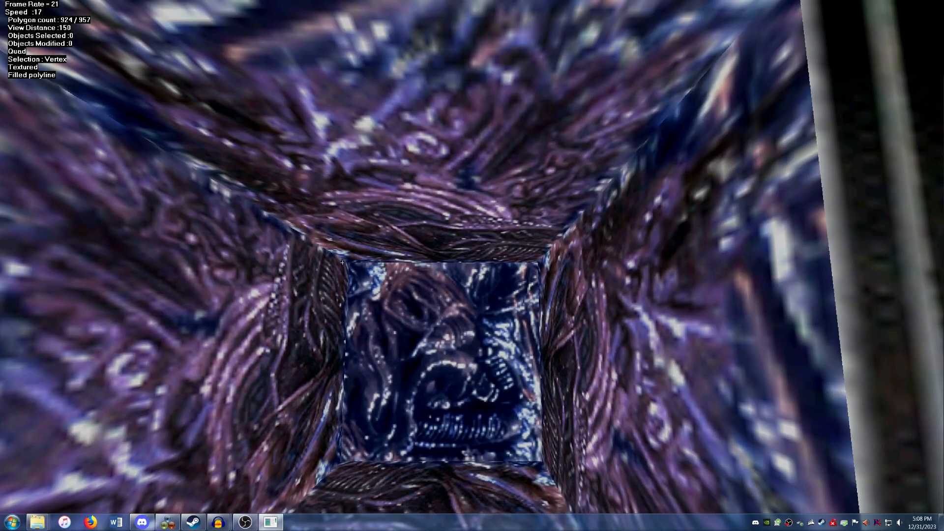
{"action": "key", "text": "t"}
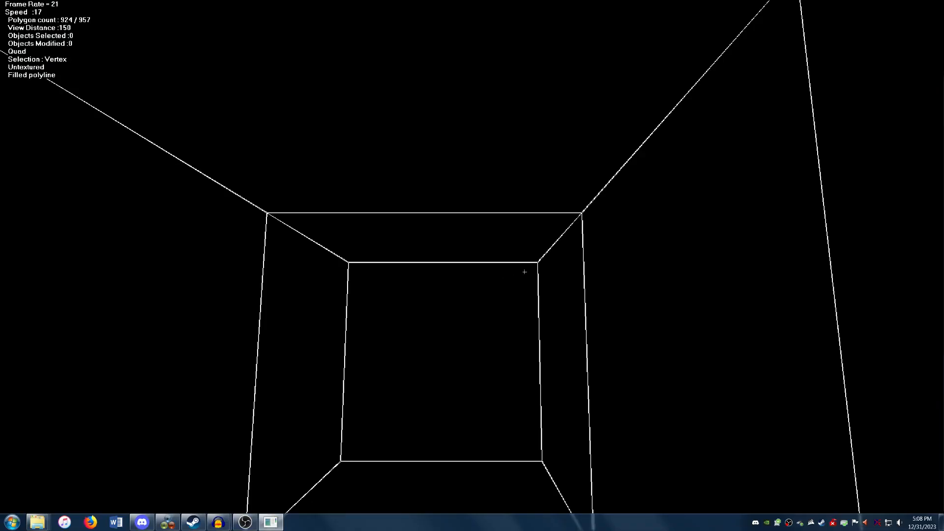
{"action": "key", "text": "e"}
{"action": "key", "text": "q"}
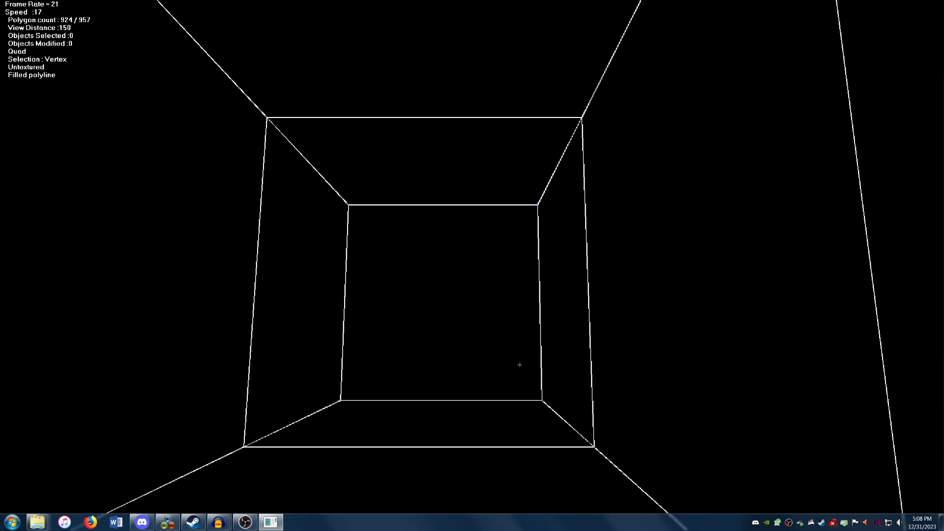
{"action": "key", "text": "e"}
{"action": "key", "text": "a"}
{"action": "key", "text": "d"}
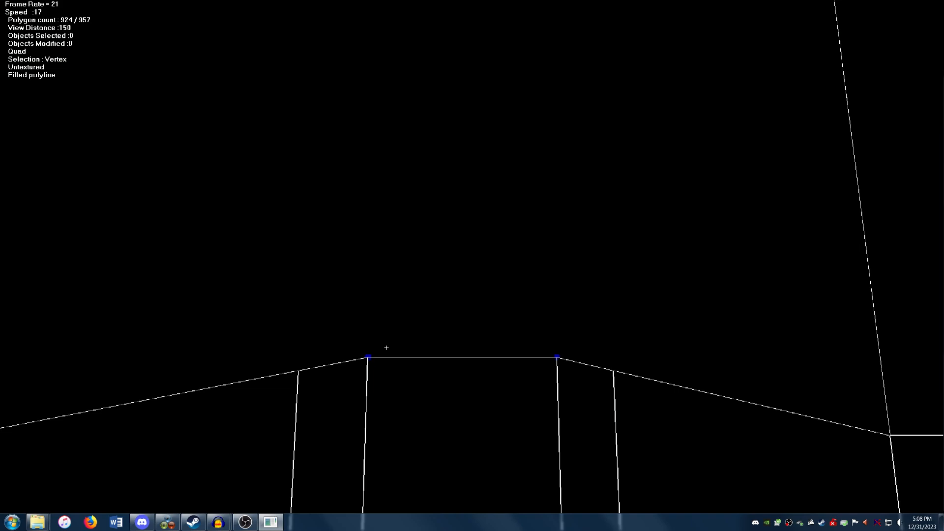
Step: Create a new polygon from the selected vertices and return to polygon selection with textures shown
{"action": "mouse_move", "coordinate": [107, 1]}
{"action": "left_click", "coordinate": [69, 3]}
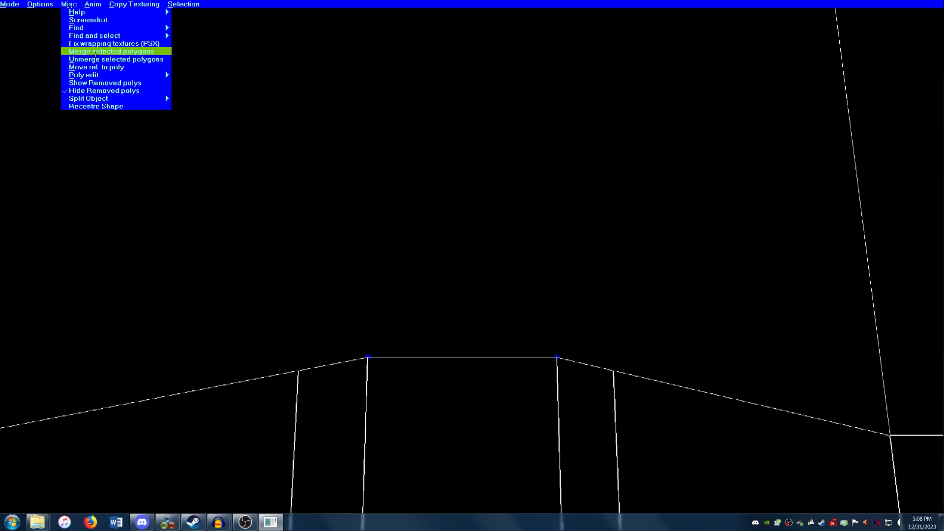
{"action": "mouse_move", "coordinate": [108, 73]}
{"action": "left_click", "coordinate": [191, 75]}
{"action": "left_click", "coordinate": [191, 3]}
{"action": "left_click", "coordinate": [189, 12]}
{"action": "key", "text": "Down"}
{"action": "key", "text": "t"}
{"action": "key", "text": "Up"}
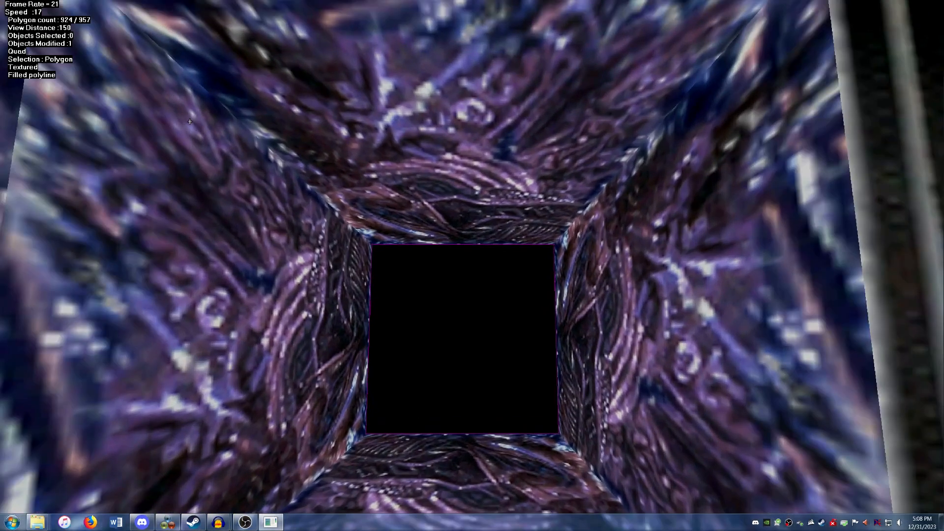
Step: Split the new polygon at the pit's bottom off as a placed object
{"action": "left_click", "coordinate": [425, 292]}
{"action": "mouse_move", "coordinate": [148, 2]}
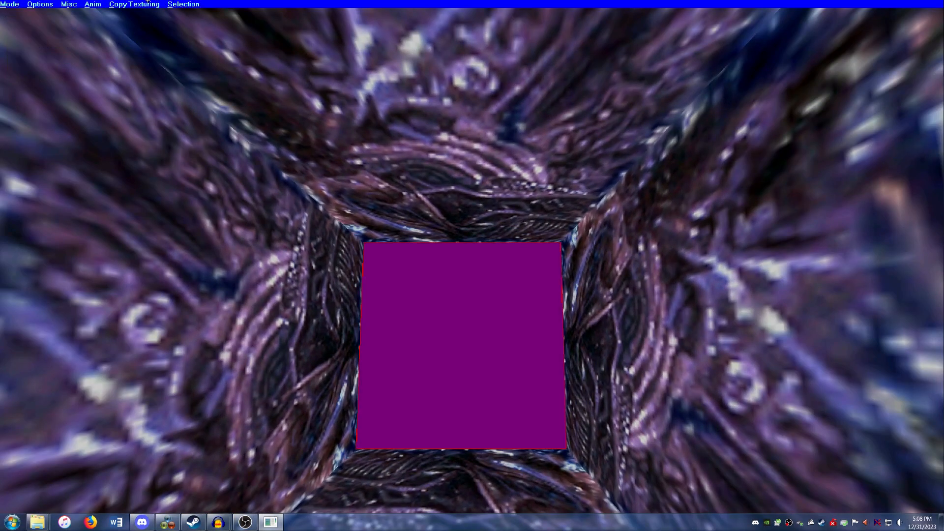
{"action": "left_click", "coordinate": [63, 4]}
{"action": "mouse_move", "coordinate": [102, 98]}
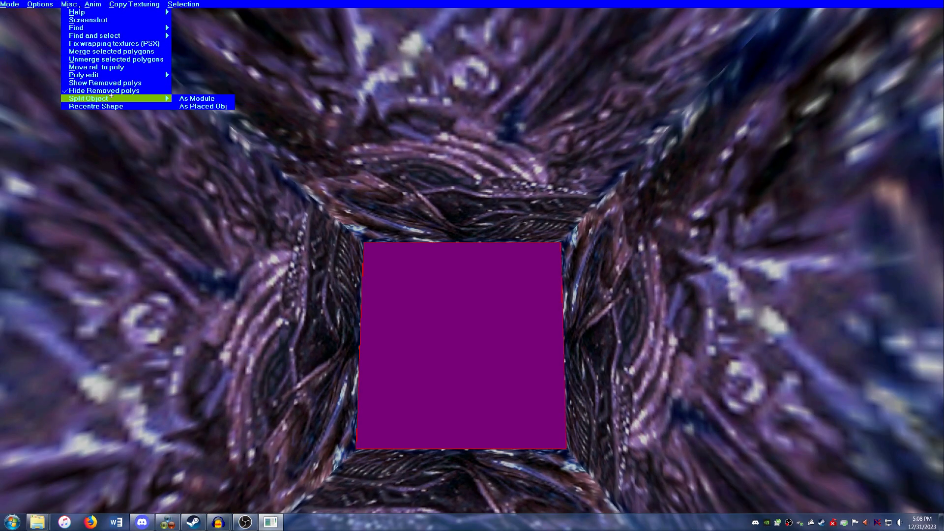
{"action": "left_click", "coordinate": [194, 104]}
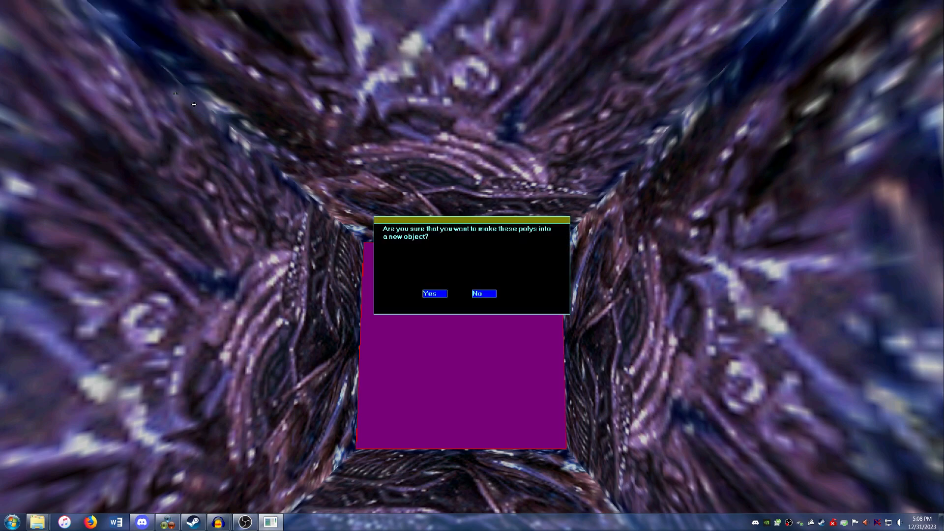
{"action": "key", "text": "y"}
Step: Leave texture mapping with the changes saved and name the split object WaterEffect
{"action": "left_click", "coordinate": [9, 4]}
{"action": "left_click", "coordinate": [21, 43]}
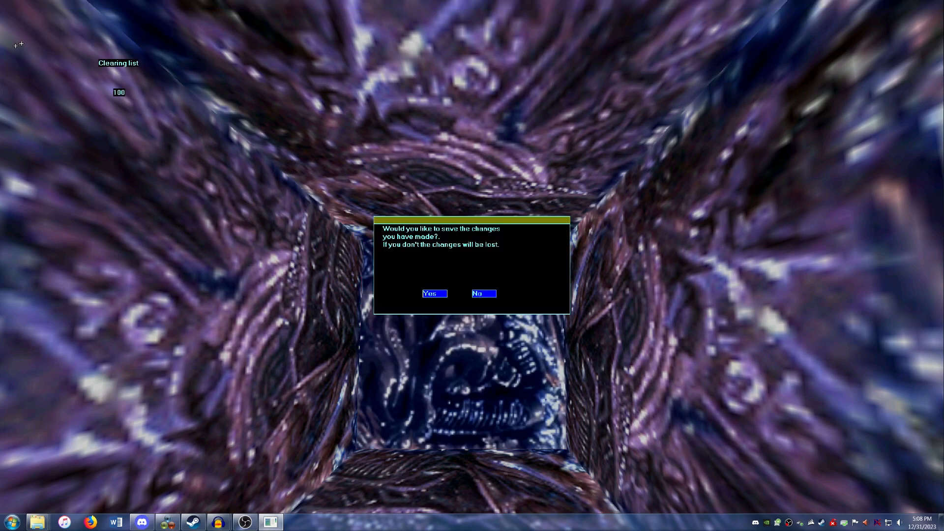
{"action": "key", "text": "y"}
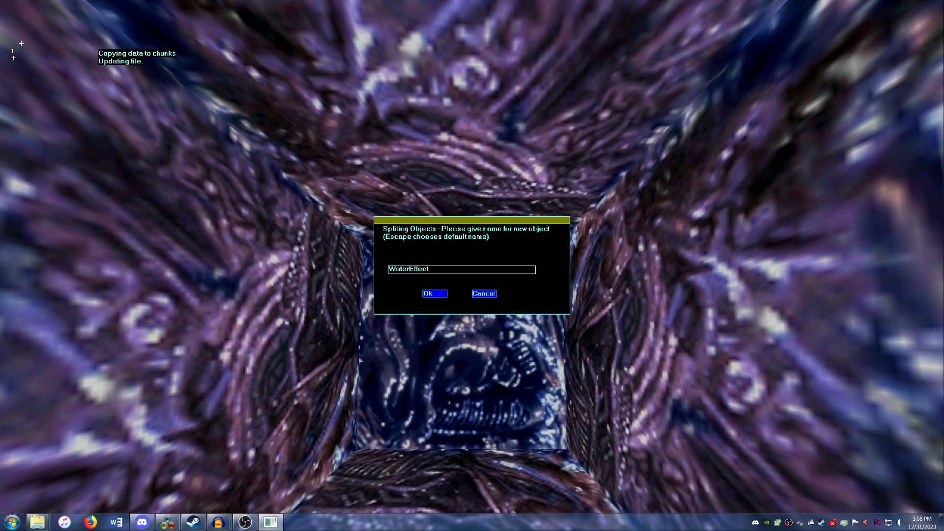
{"action": "key", "text": "Return"}
{"action": "key", "text": "y"}
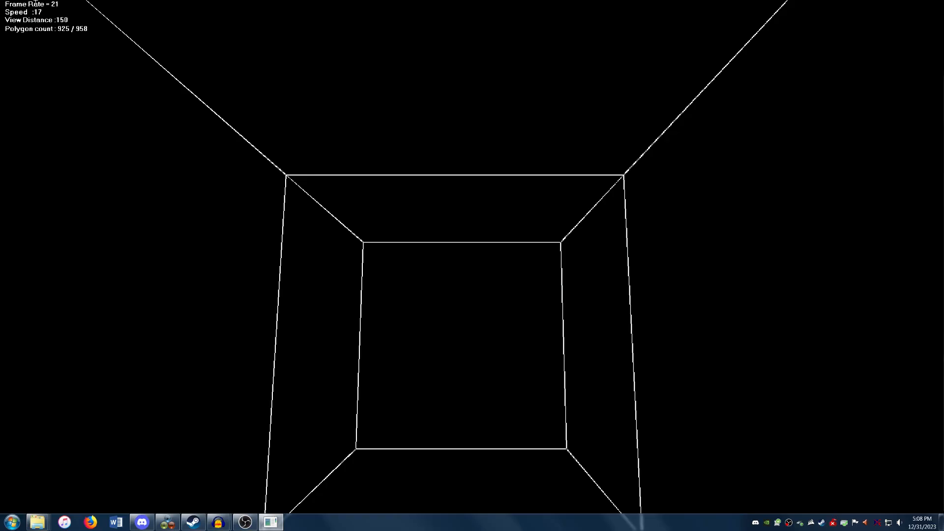
Step: Enter Object Placement mode and delete the fan at the bottom of the pit
{"action": "left_click", "coordinate": [30, 4]}
{"action": "left_click", "coordinate": [49, 43]}
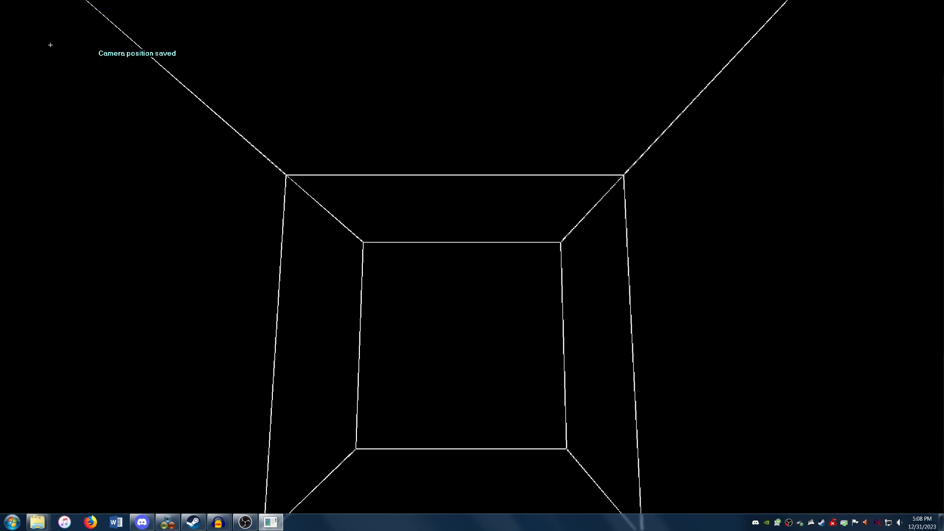
{"action": "key", "text": "Down"}
{"action": "left_click", "coordinate": [489, 272]}
{"action": "mouse_move", "coordinate": [87, 3]}
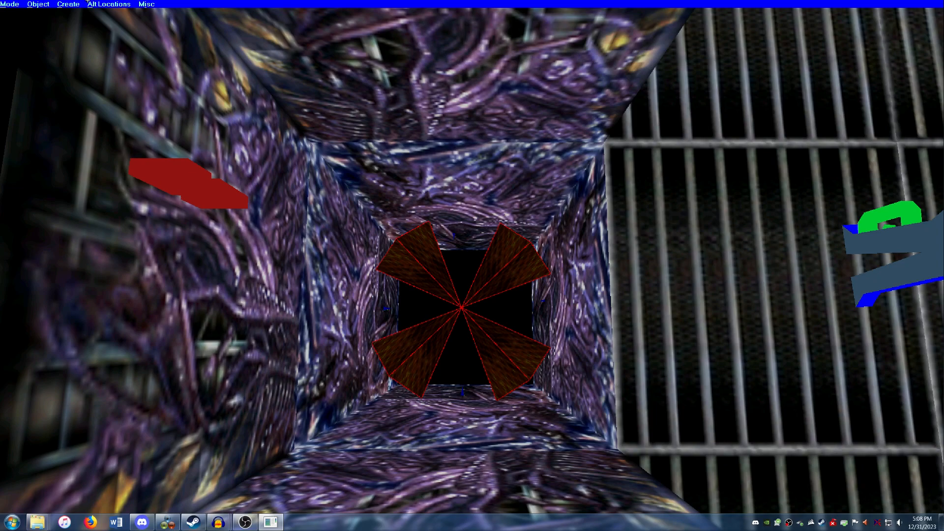
{"action": "left_click", "coordinate": [48, 4]}
{"action": "left_click", "coordinate": [49, 19]}
Step: Delete the fire1 flame particle generator and a second flame generator at the base of the pit
{"action": "key", "text": "Down"}
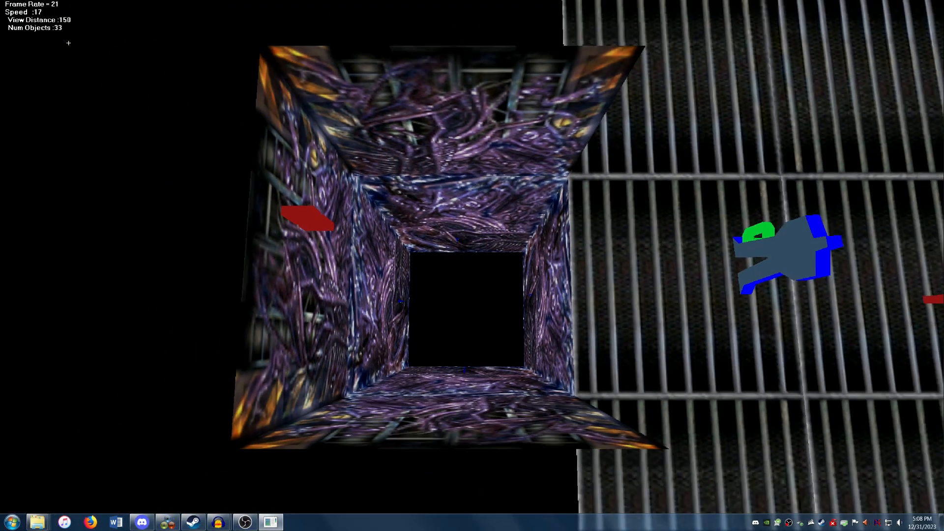
{"action": "key", "text": "Page_Down"}
{"action": "left_click", "coordinate": [462, 253]}
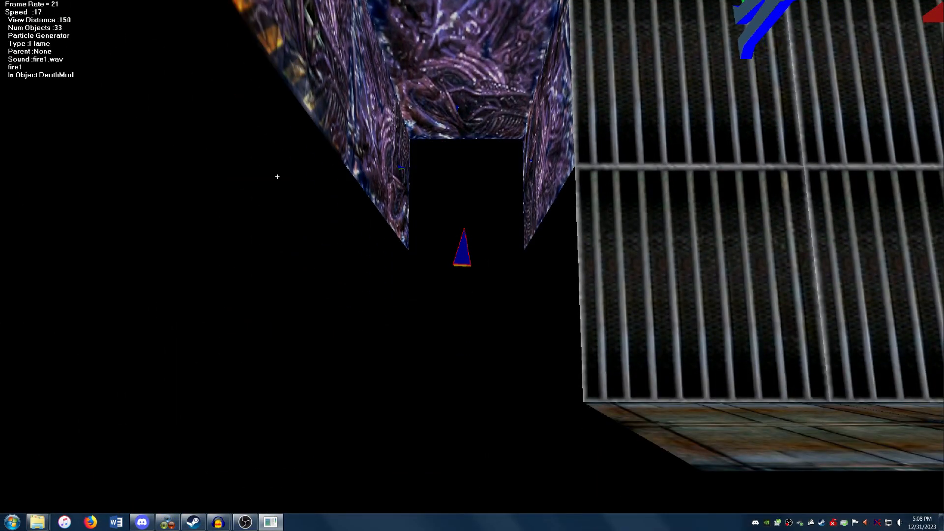
{"action": "left_click", "coordinate": [46, 4]}
{"action": "left_click", "coordinate": [43, 20]}
{"action": "key", "text": "Left"}
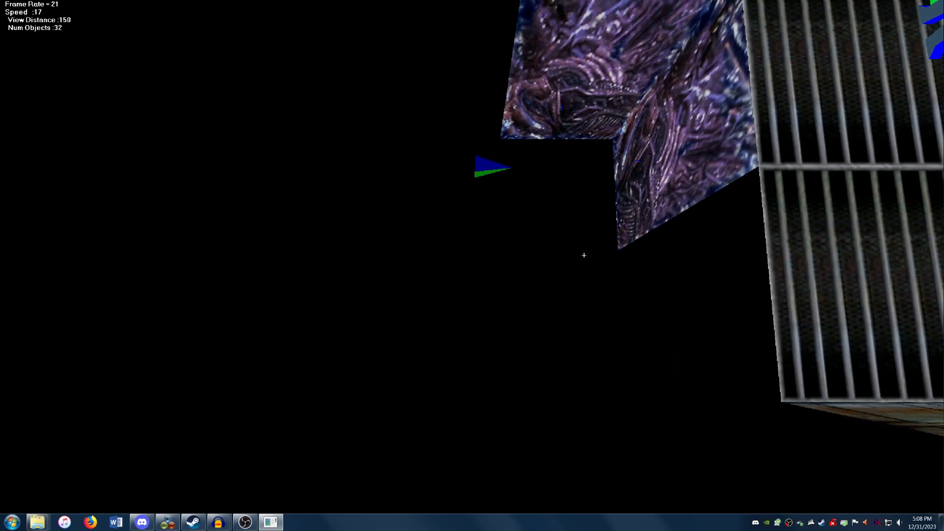
{"action": "left_click", "coordinate": [500, 170]}
{"action": "mouse_move", "coordinate": [216, 1]}
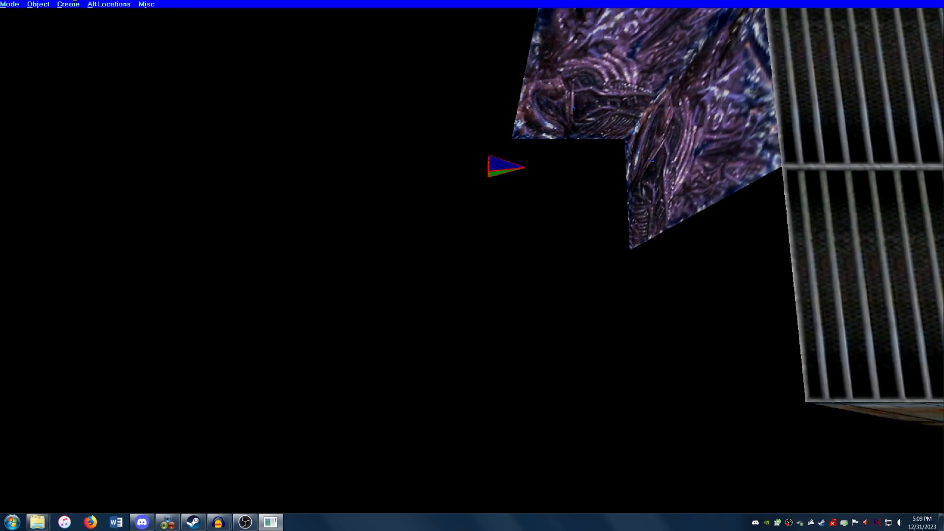
{"action": "left_click", "coordinate": [38, 4]}
{"action": "left_click", "coordinate": [44, 19]}
Step: Delete the two remaining flame generators around the pit, including fire4
{"action": "key", "text": "Page_Up"}
{"action": "key", "text": "Page_Up"}
{"action": "left_click", "coordinate": [571, 358]}
{"action": "left_click", "coordinate": [35, 3]}
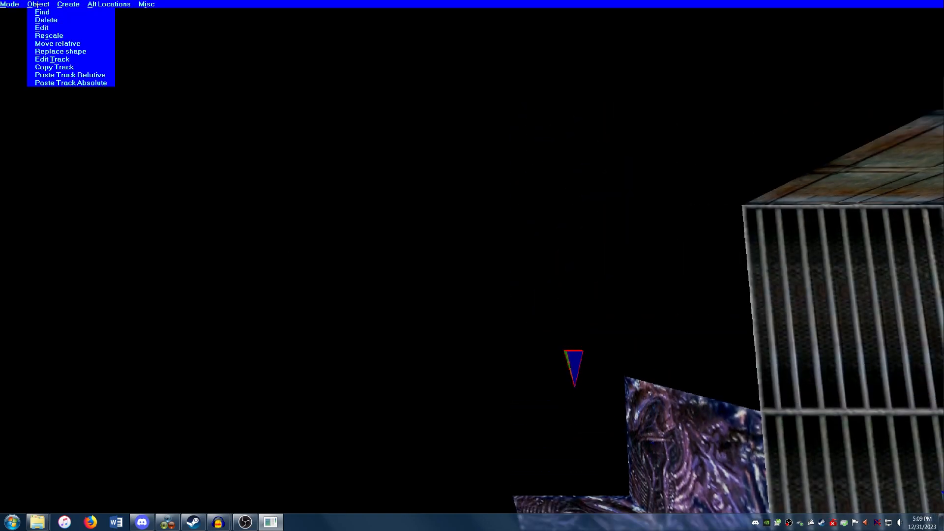
{"action": "left_click", "coordinate": [43, 20]}
{"action": "key", "text": "Page_Down"}
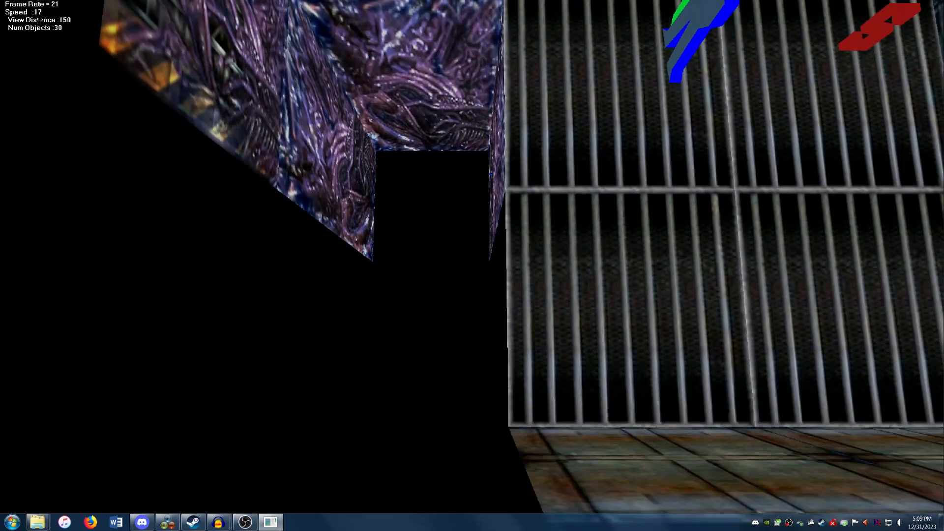
{"action": "key", "text": "Page_Down"}
{"action": "key", "text": "Page_Up"}
{"action": "left_click", "coordinate": [490, 41]}
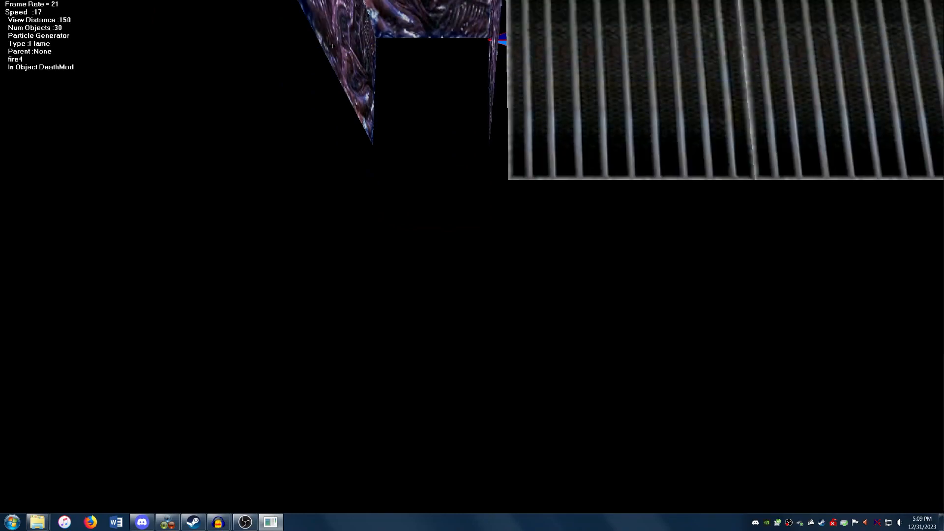
{"action": "left_click", "coordinate": [34, 4]}
{"action": "left_click", "coordinate": [43, 19]}
Step: Select the WaterEffect object at the pit's bottom and raise it above the pit floor
{"action": "key", "text": "Page_Up"}
{"action": "key", "text": "Page_Up"}
{"action": "left_click", "coordinate": [432, 338]}
{"action": "key", "text": "Up"}
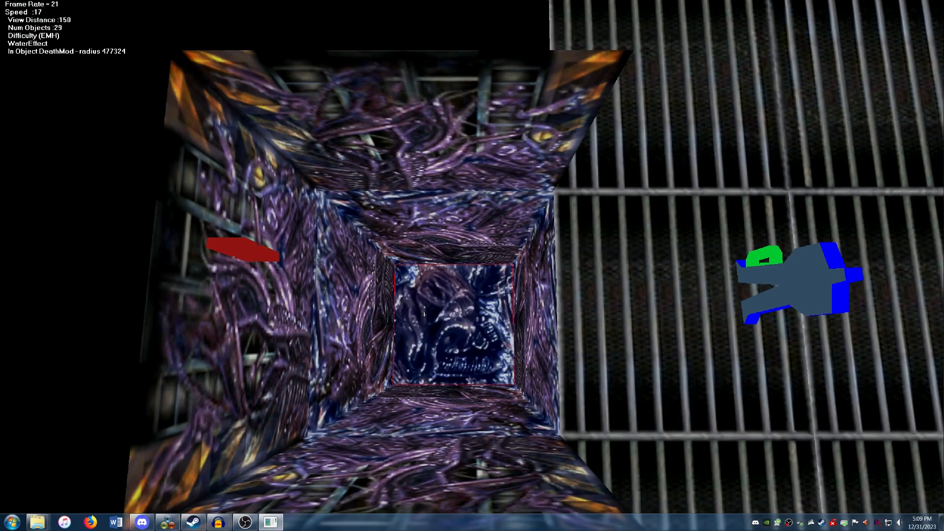
{"action": "key", "text": "Left"}
{"action": "key", "text": "Page_Down"}
{"action": "key", "text": "Page_Down"}
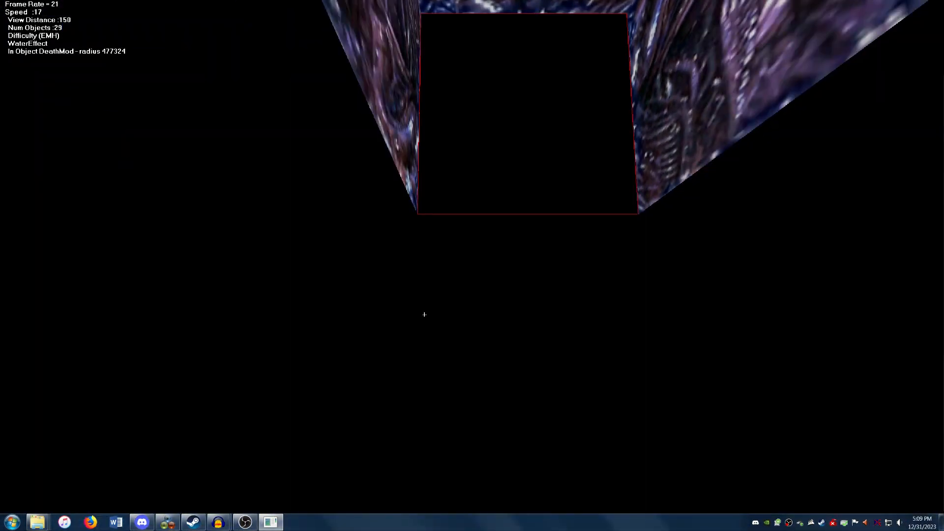
{"action": "key", "text": "c"}
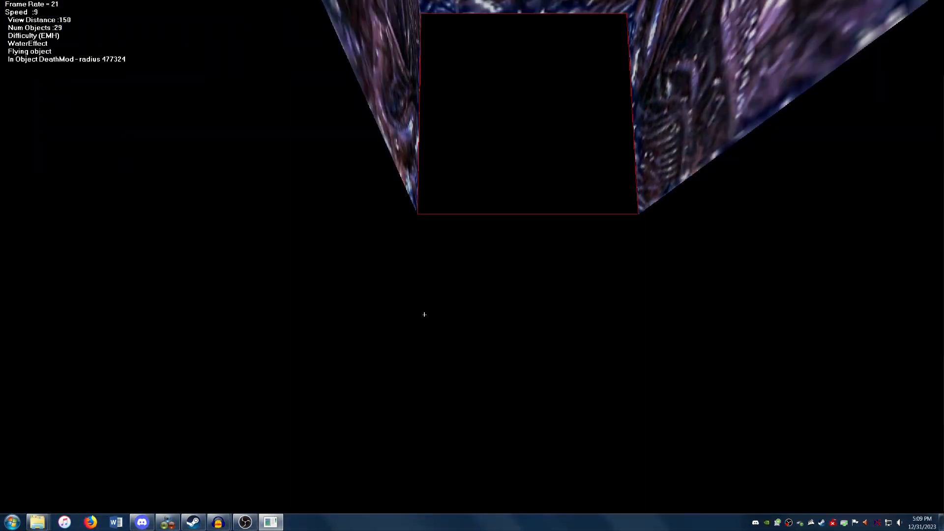
{"action": "key", "text": "Down"}
{"action": "key", "text": "Down"}
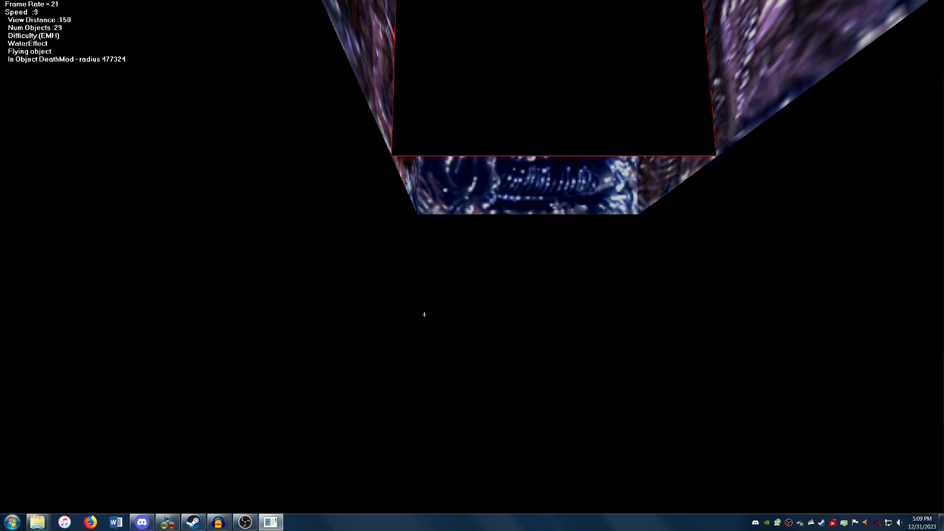
Step: Check the WaterEffect surface from the side and fine-tune its height inside the pit
{"action": "key", "text": "f"}
{"action": "key", "text": "Page_Down"}
{"action": "key", "text": "Down"}
{"action": "key", "text": "Up"}
{"action": "key", "text": "Page_Down"}
{"action": "key", "text": "Up"}
{"action": "key", "text": "Page_Down"}
{"action": "key", "text": "Page_Down"}
{"action": "key", "text": "Up"}
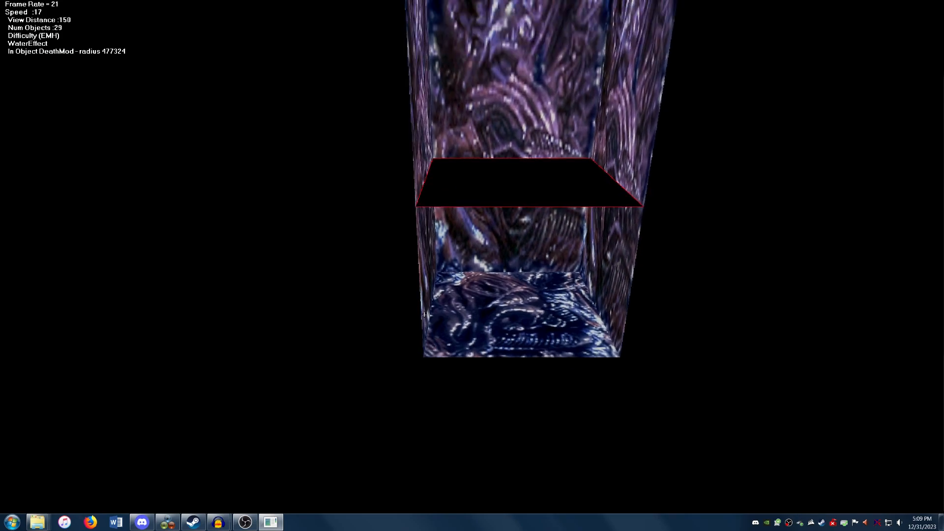
{"action": "key", "text": "Up"}
{"action": "key", "text": "Page_Down"}
{"action": "key", "text": "Page_Up"}
{"action": "key", "text": "f"}
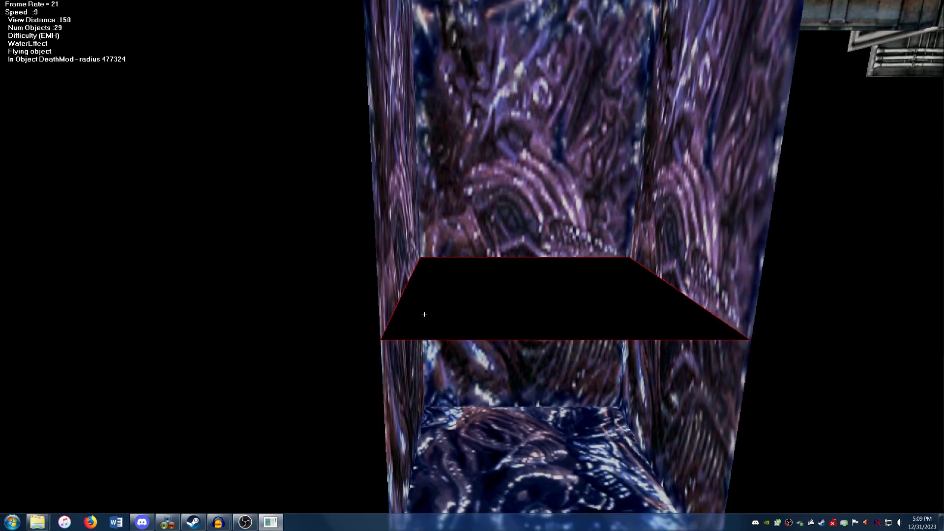
{"action": "key", "text": "Page_Down"}
{"action": "key", "text": "f"}
{"action": "key", "text": "Down"}
Step: Save the object placement changes and exit Object Placement mode
{"action": "mouse_move", "coordinate": [1, 2]}
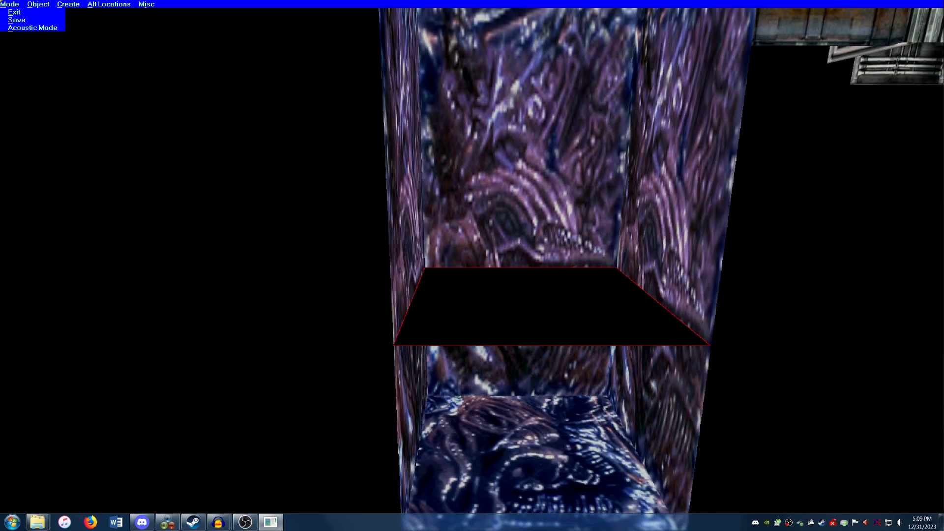
{"action": "left_click", "coordinate": [8, 20]}
{"action": "left_click", "coordinate": [9, 13]}
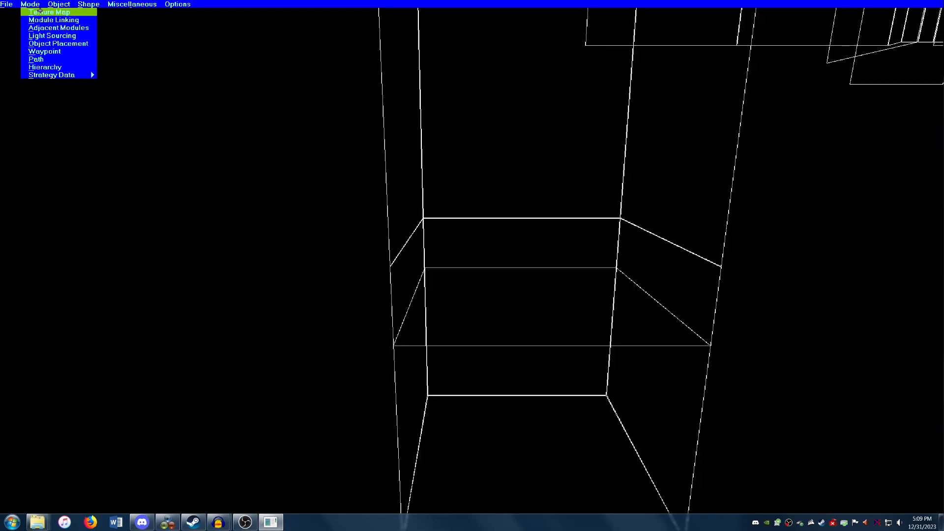
Step: In Texture Map mode, apply the green water texture to the WaterEffect surface with texture wrap
{"action": "left_click", "coordinate": [31, 12]}
{"action": "right_click", "coordinate": [542, 303]}
{"action": "left_click", "coordinate": [546, 310]}
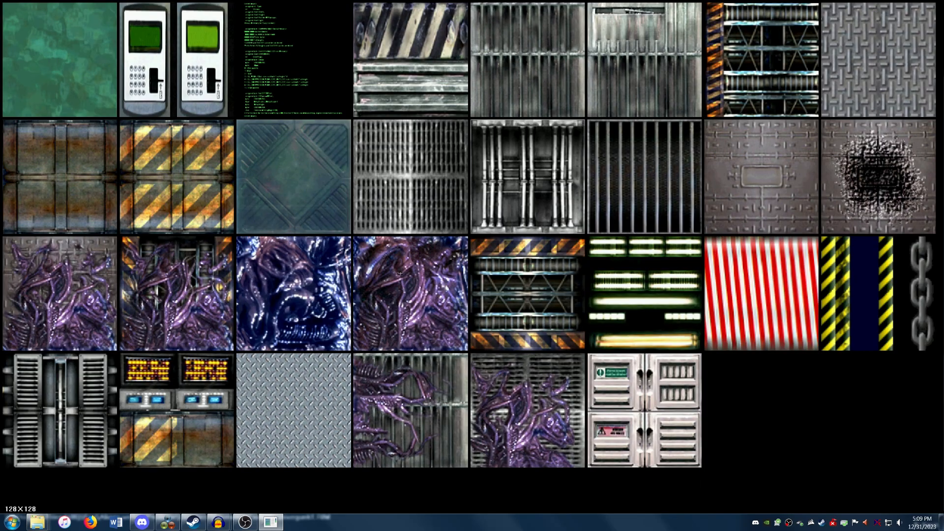
{"action": "left_click", "coordinate": [38, 44]}
{"action": "key", "text": "w"}
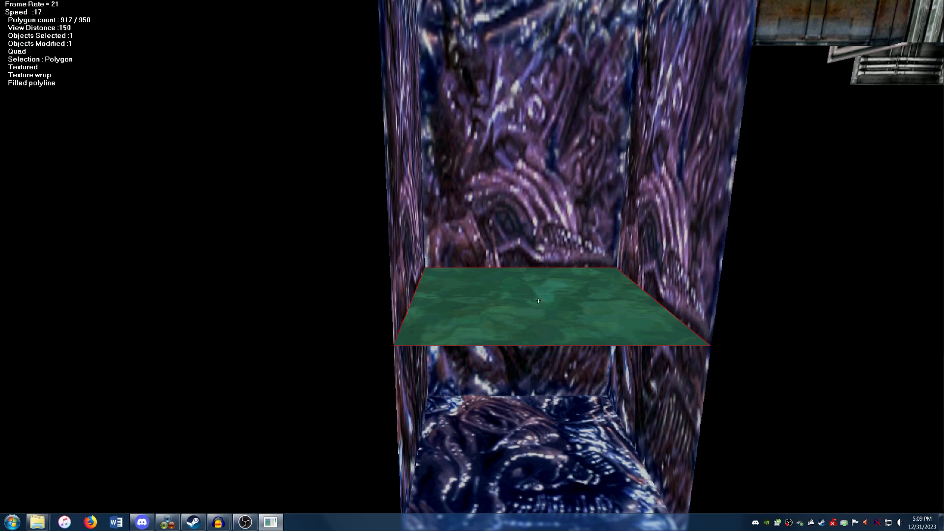
Step: Add the Translucency and No BFC flags to the WaterEffect surface
{"action": "key", "text": "Up"}
{"action": "right_click", "coordinate": [525, 306]}
{"action": "mouse_move", "coordinate": [563, 332]}
{"action": "mouse_move", "coordinate": [620, 334]}
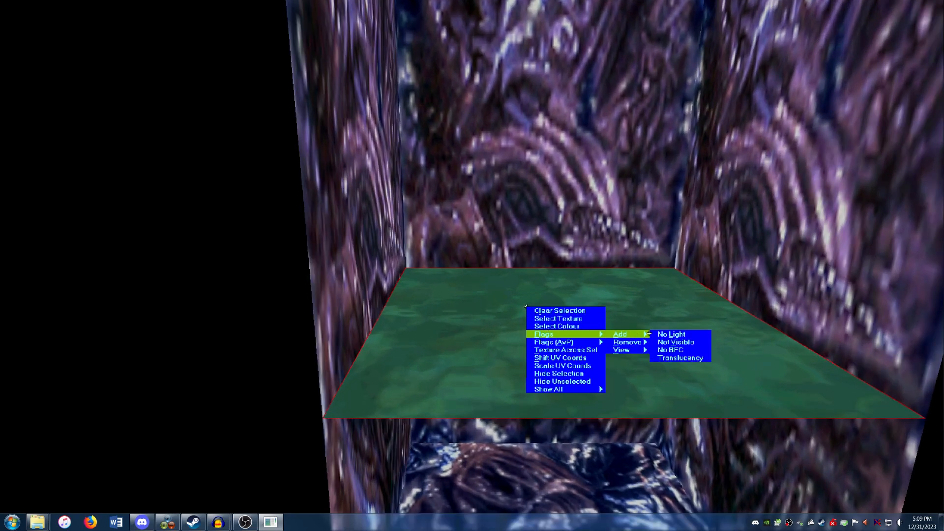
{"action": "left_click", "coordinate": [659, 357]}
{"action": "right_click", "coordinate": [571, 289]}
{"action": "mouse_move", "coordinate": [614, 315]}
{"action": "mouse_move", "coordinate": [660, 314]}
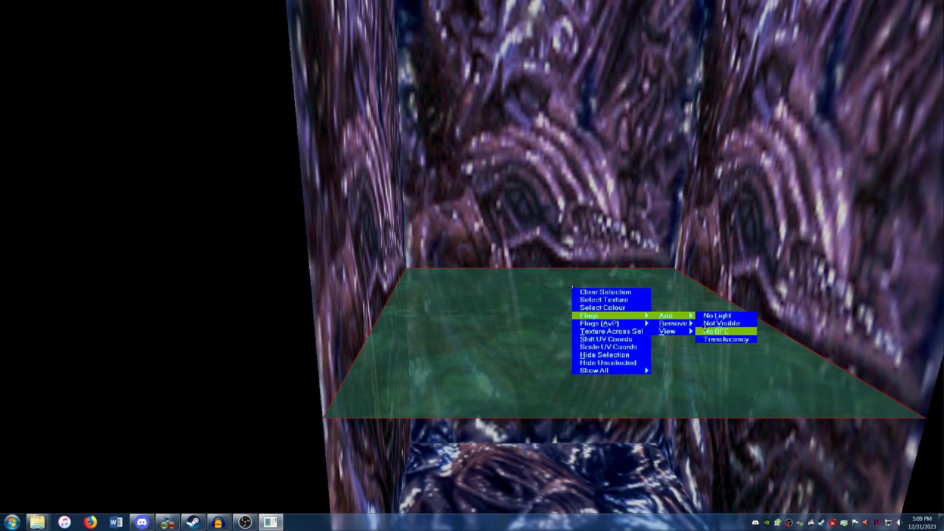
{"action": "left_click", "coordinate": [705, 329]}
Step: Check the translucent water from above, then save the texture changes and exit Texture Map mode
{"action": "key", "text": "Down"}
{"action": "key", "text": "Up"}
{"action": "key", "text": "Down"}
{"action": "key", "text": "Page_Down"}
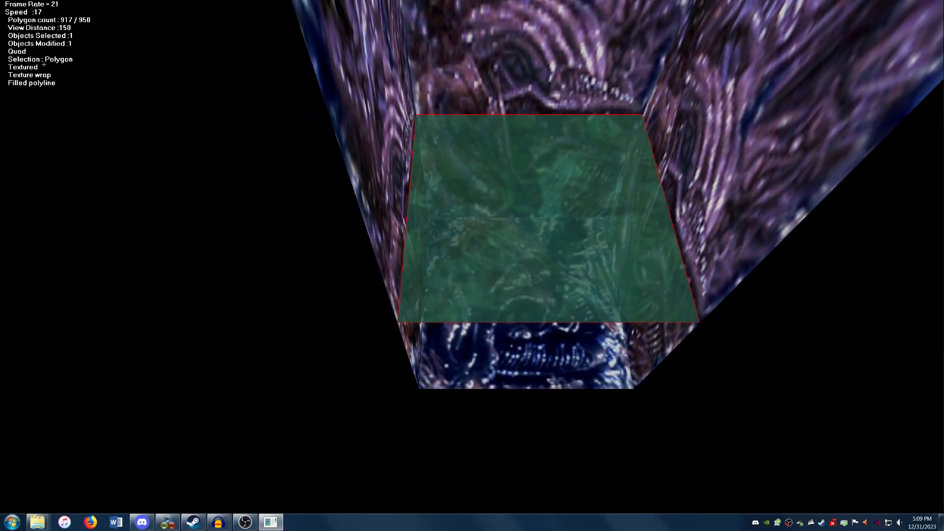
{"action": "left_click", "coordinate": [7, 4]}
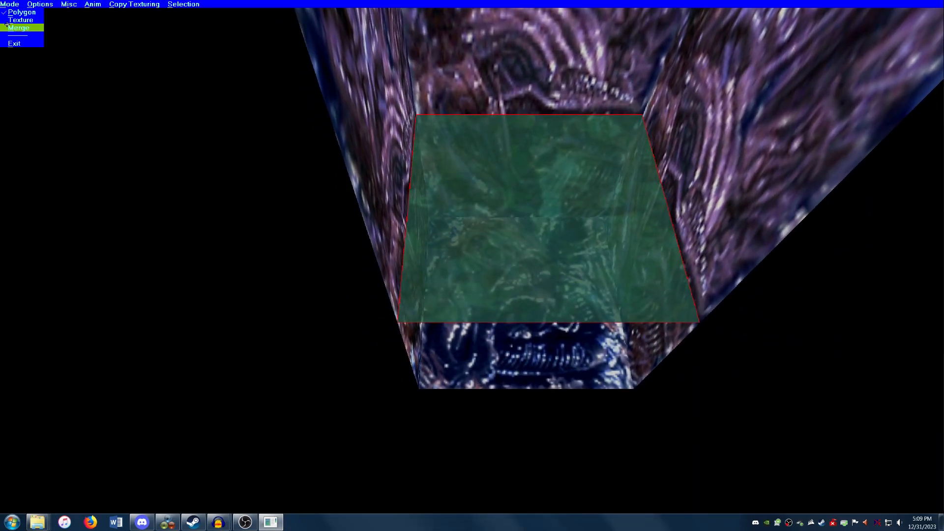
{"action": "left_click", "coordinate": [11, 44]}
{"action": "key", "text": "Return"}
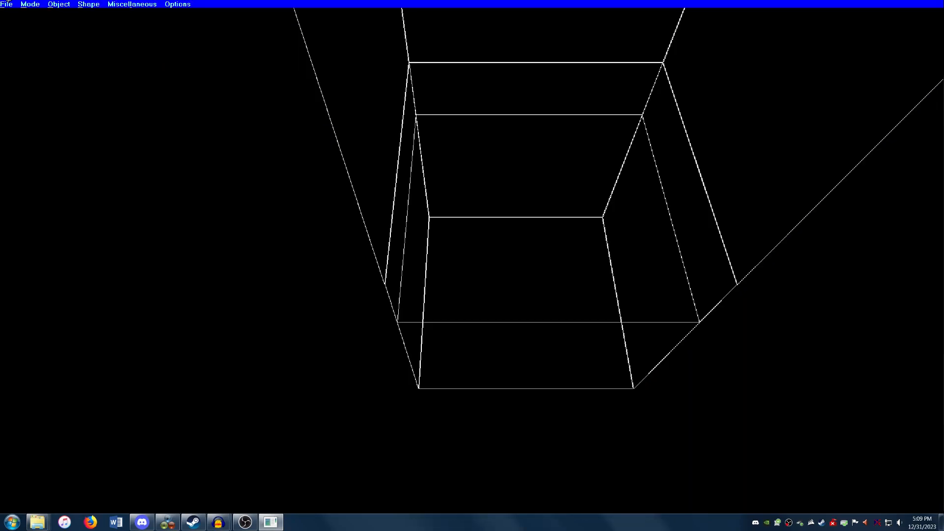
Step: In Object Placement mode, set the water object's type to Key with type Pass 1, and leave the mode
{"action": "left_click", "coordinate": [40, 4]}
{"action": "left_click", "coordinate": [52, 35]}
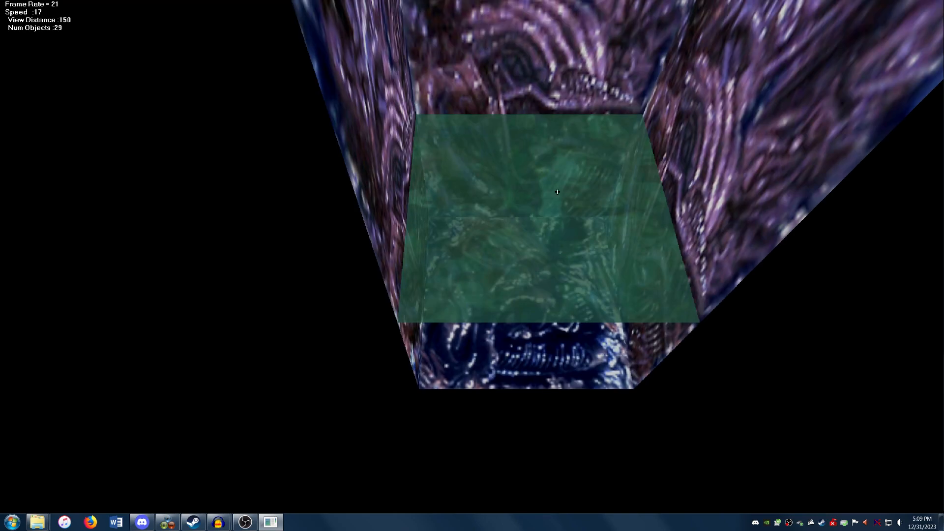
{"action": "left_click", "coordinate": [46, 3]}
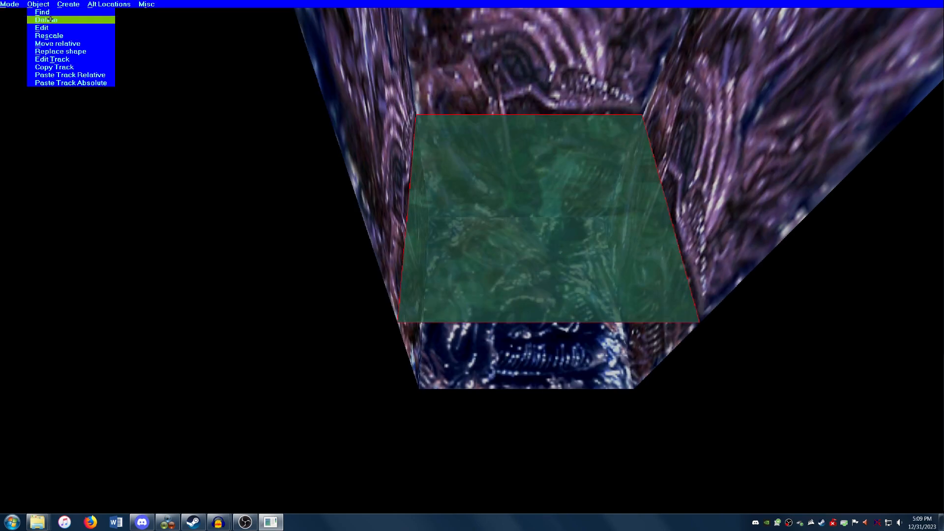
{"action": "left_click", "coordinate": [53, 28]}
{"action": "left_click", "coordinate": [447, 207]}
{"action": "left_click", "coordinate": [417, 223]}
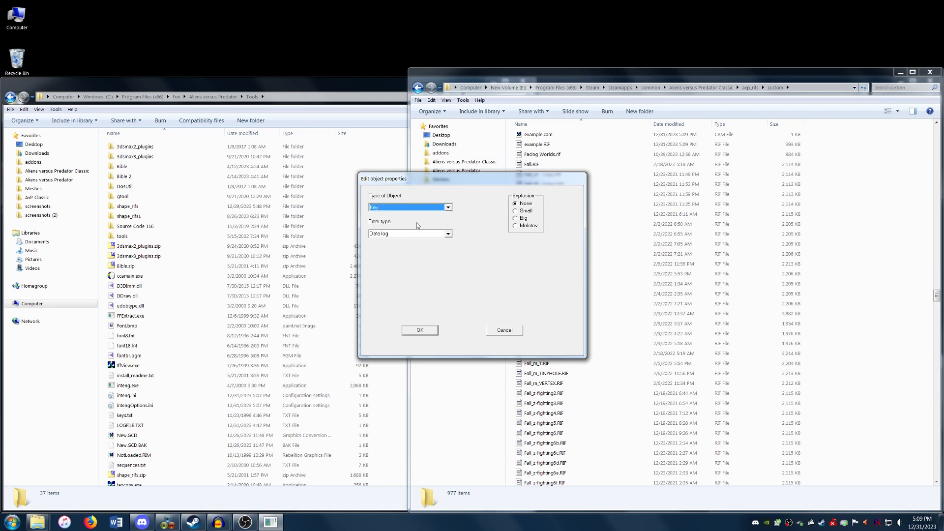
{"action": "left_click", "coordinate": [448, 233]}
{"action": "left_click", "coordinate": [442, 248]}
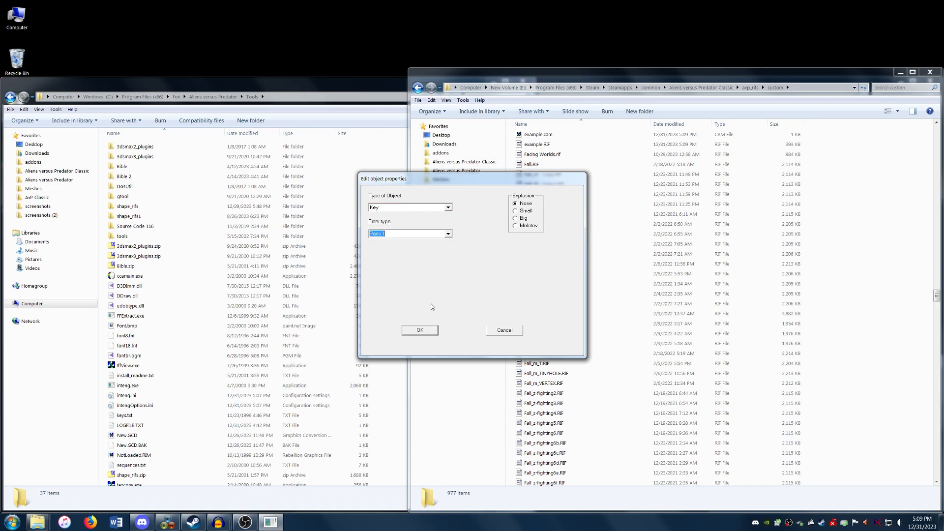
{"action": "left_click", "coordinate": [417, 330]}
{"action": "left_click", "coordinate": [10, 4]}
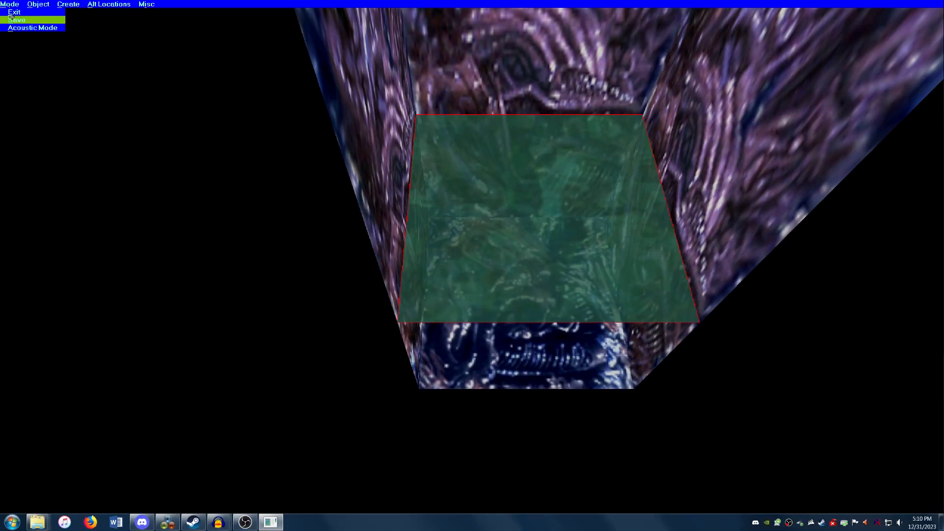
{"action": "left_click", "coordinate": [8, 10]}
Step: In Texture Map mode, create a new quad polygon from the four corner vertices of the water surface
{"action": "left_click", "coordinate": [30, 4]}
{"action": "left_click", "coordinate": [42, 12]}
{"action": "left_click", "coordinate": [183, 3]}
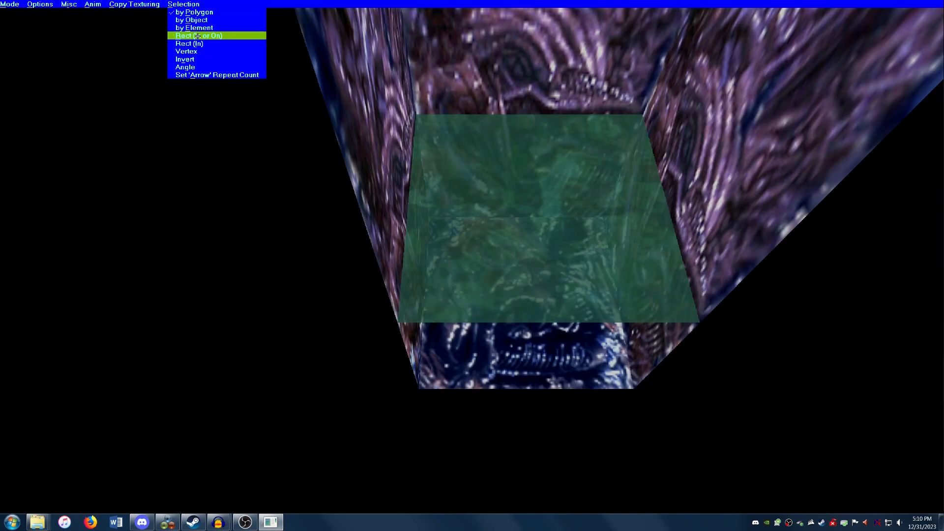
{"action": "left_click", "coordinate": [196, 52]}
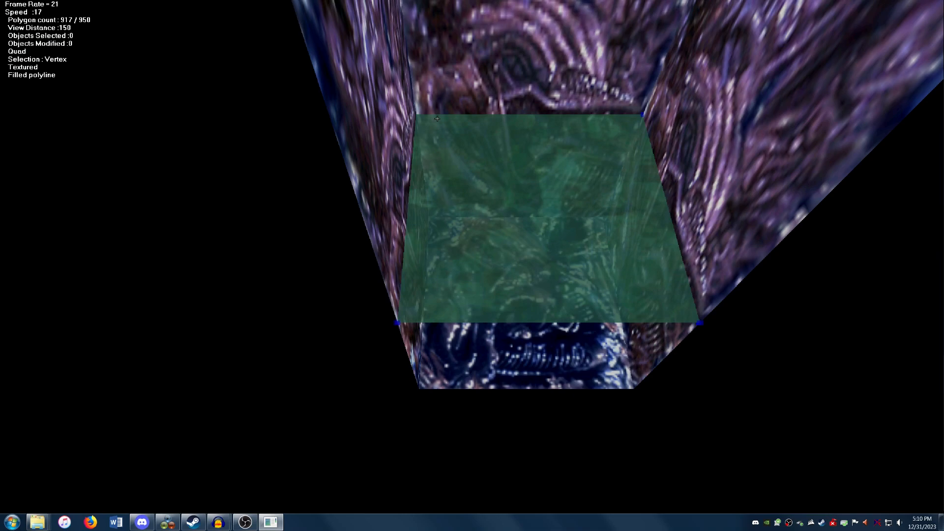
{"action": "key", "text": "Up"}
{"action": "key", "text": "Down"}
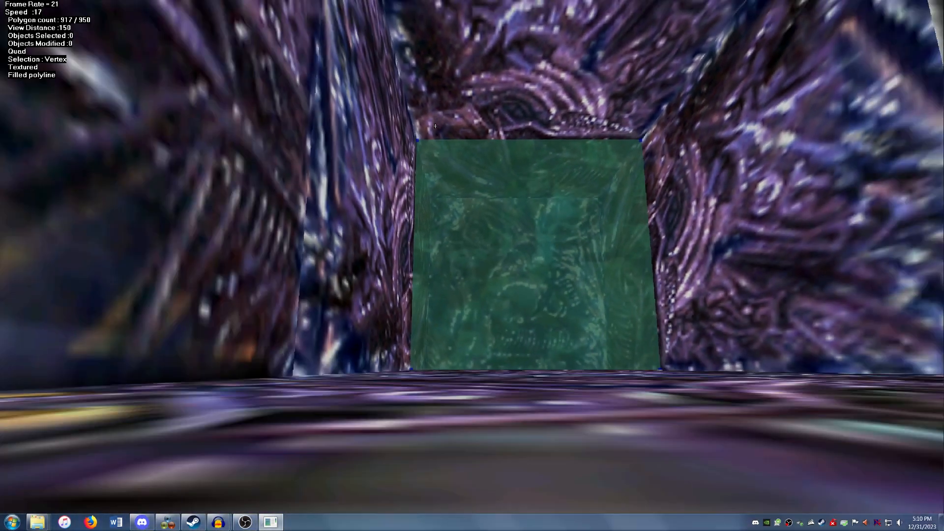
{"action": "key", "text": "Left"}
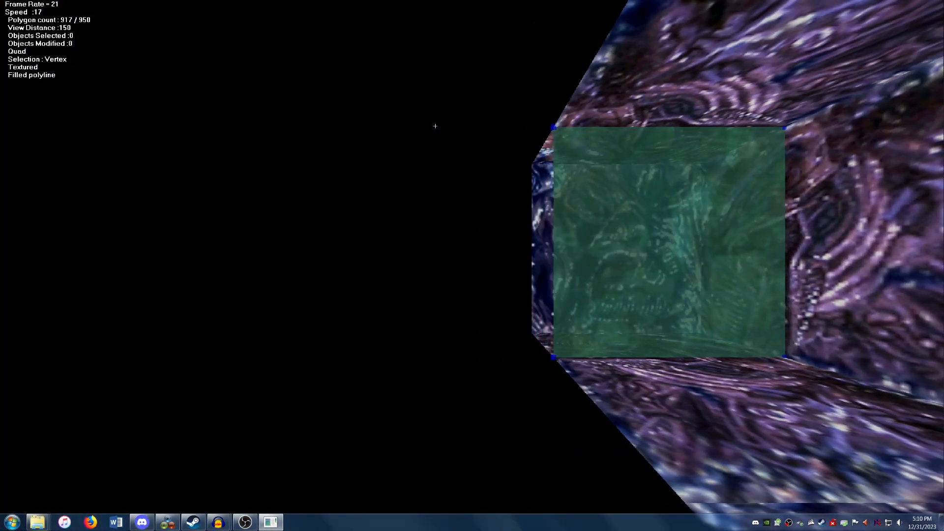
{"action": "mouse_move", "coordinate": [308, 0]}
{"action": "left_click", "coordinate": [69, 3]}
{"action": "mouse_move", "coordinate": [100, 97]}
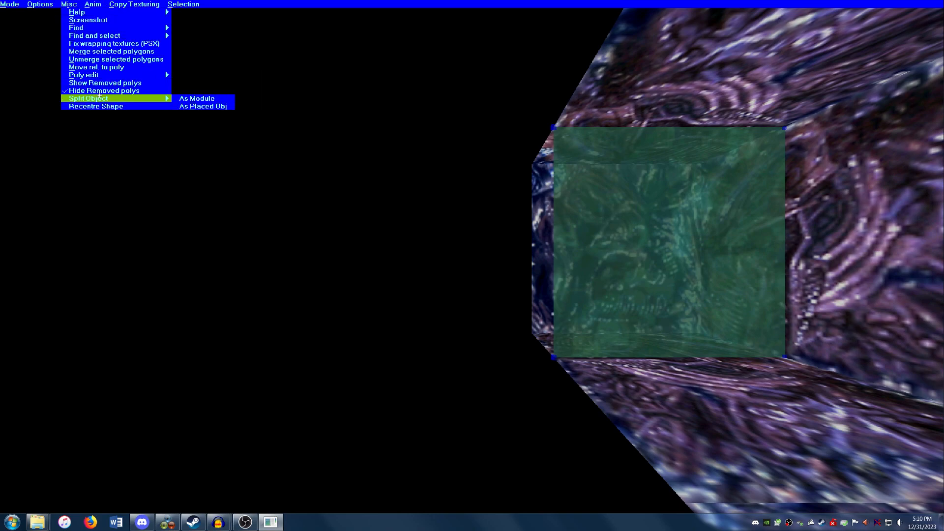
{"action": "mouse_move", "coordinate": [121, 76]}
{"action": "left_click", "coordinate": [176, 74]}
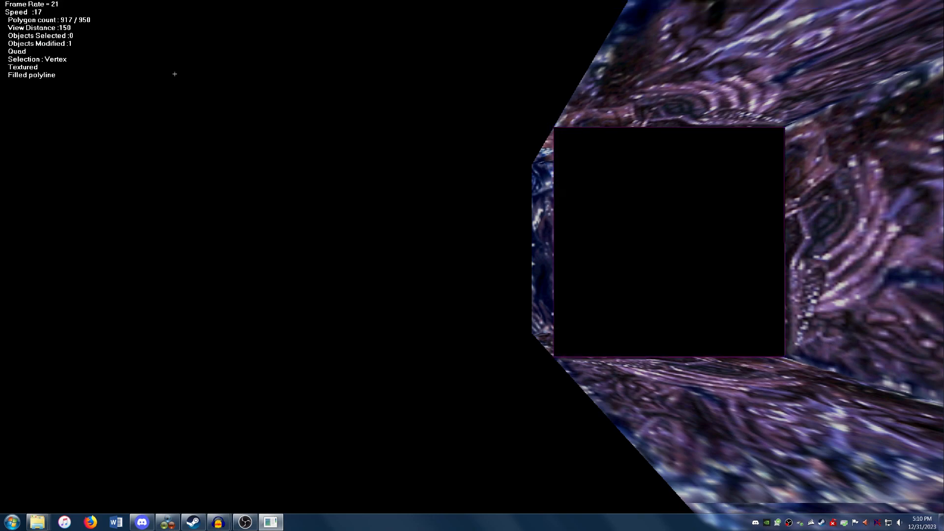
Step: Select the new untextured quad by polygon and split it off as a placed object
{"action": "left_click", "coordinate": [183, 4]}
{"action": "left_click", "coordinate": [190, 12]}
{"action": "left_click", "coordinate": [735, 263]}
{"action": "mouse_move", "coordinate": [125, 3]}
{"action": "left_click", "coordinate": [71, 4]}
{"action": "mouse_move", "coordinate": [118, 97]}
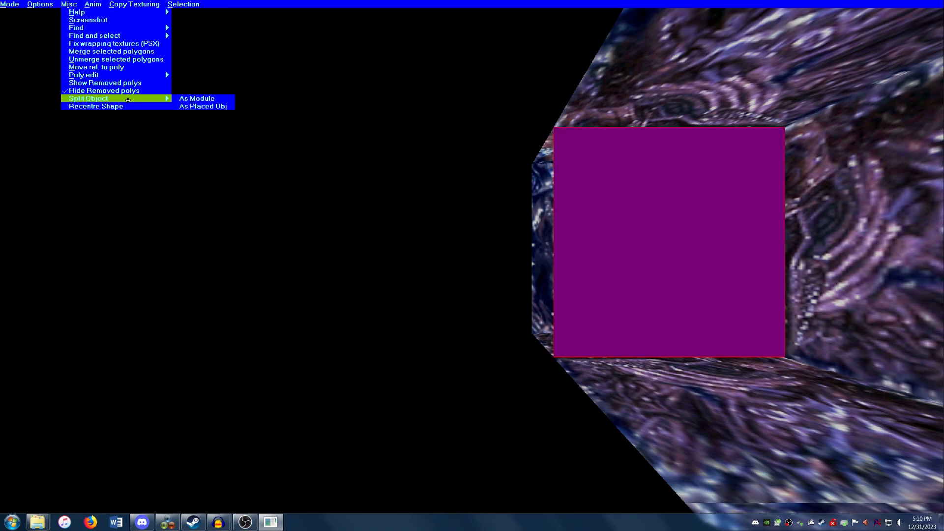
{"action": "left_click", "coordinate": [205, 105]}
Step: Exit Texture Map mode, saving the changes without recentring the affected shapes
{"action": "left_click", "coordinate": [2, 3]}
{"action": "left_click", "coordinate": [14, 44]}
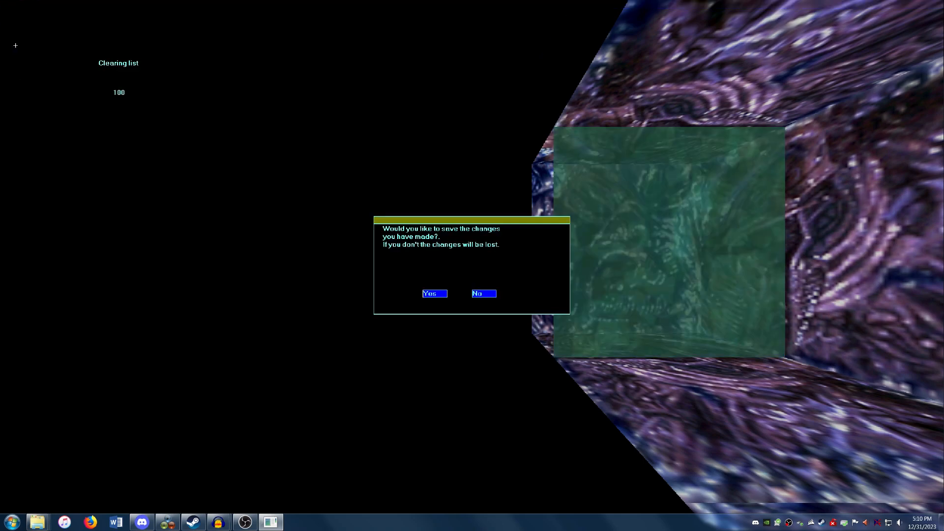
{"action": "key", "text": "Return"}
{"action": "key", "text": "Return"}
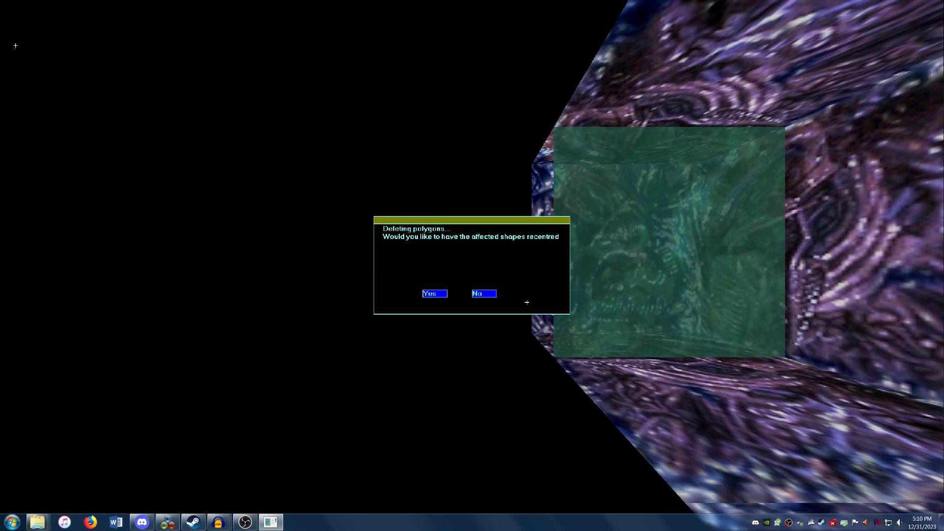
{"action": "left_click", "coordinate": [491, 294]}
Step: In Object Placement mode, move the split-off WaterEffectA object sideways beside the original water surface, partly outside the pit
{"action": "left_click", "coordinate": [30, 4]}
{"action": "left_click", "coordinate": [48, 44]}
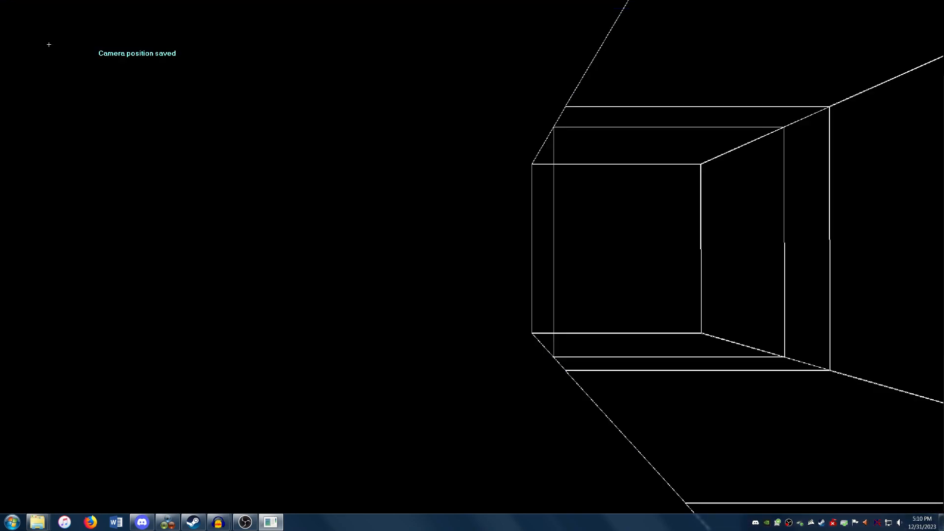
{"action": "left_click", "coordinate": [640, 231]}
{"action": "left_click", "coordinate": [31, 4]}
{"action": "left_click", "coordinate": [43, 12]}
{"action": "left_click", "coordinate": [479, 397]}
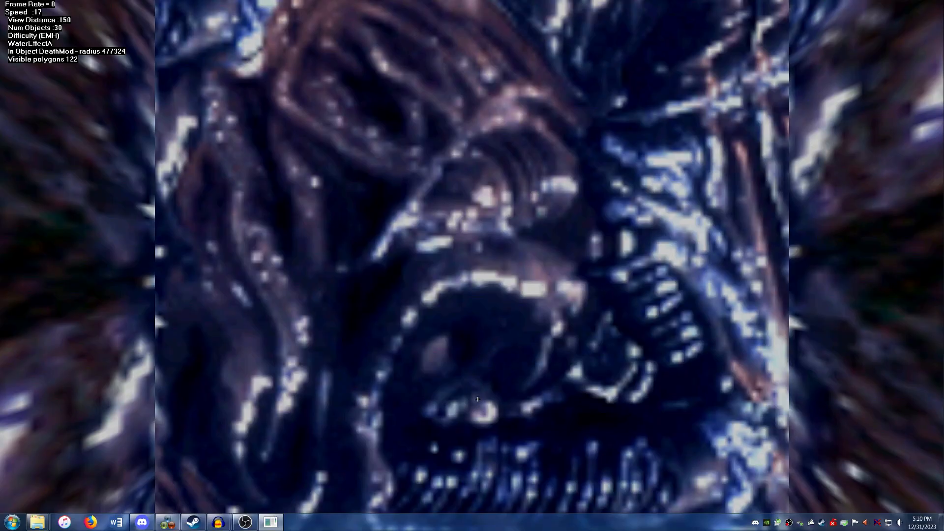
{"action": "key", "text": "f"}
{"action": "key", "text": "c"}
{"action": "key", "text": "Right"}
{"action": "key", "text": "Right"}
{"action": "key", "text": "Left"}
{"action": "key", "text": "Left"}
{"action": "key", "text": "Left"}
{"action": "key", "text": "Left"}
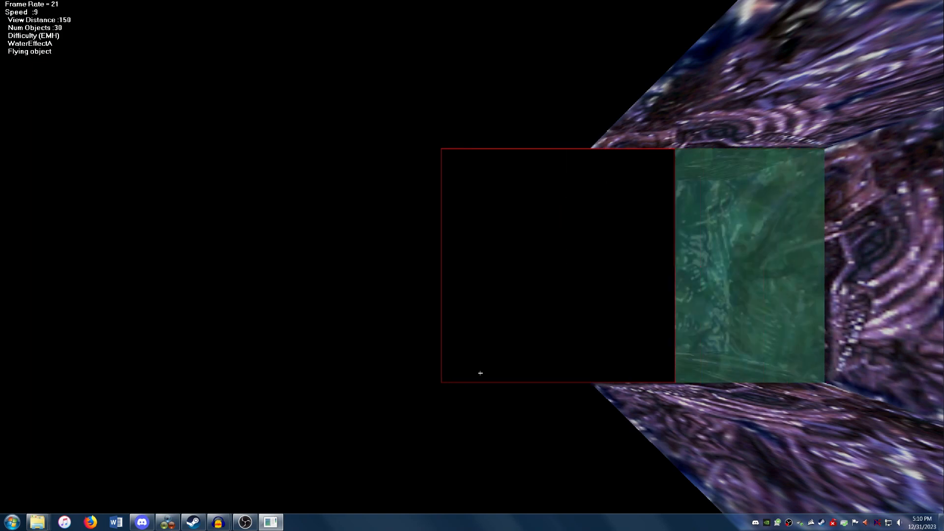
Step: Select the original WaterEffect object, then save the placement changes and exit Object Placement mode
{"action": "left_click", "coordinate": [146, 4]}
{"action": "left_click", "coordinate": [172, 27]}
{"action": "left_click", "coordinate": [664, 266]}
{"action": "left_click", "coordinate": [660, 280]}
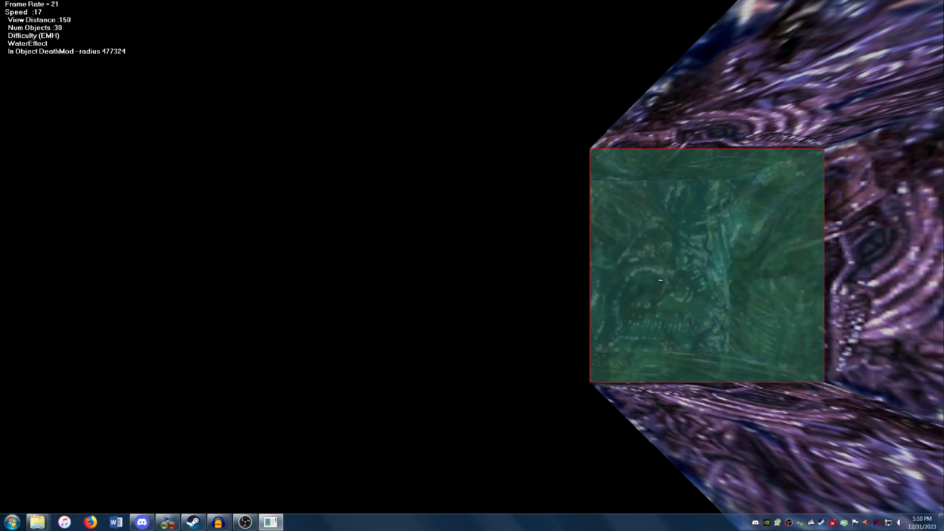
{"action": "left_click", "coordinate": [9, 4]}
{"action": "left_click", "coordinate": [17, 19]}
{"action": "left_click", "coordinate": [10, 5]}
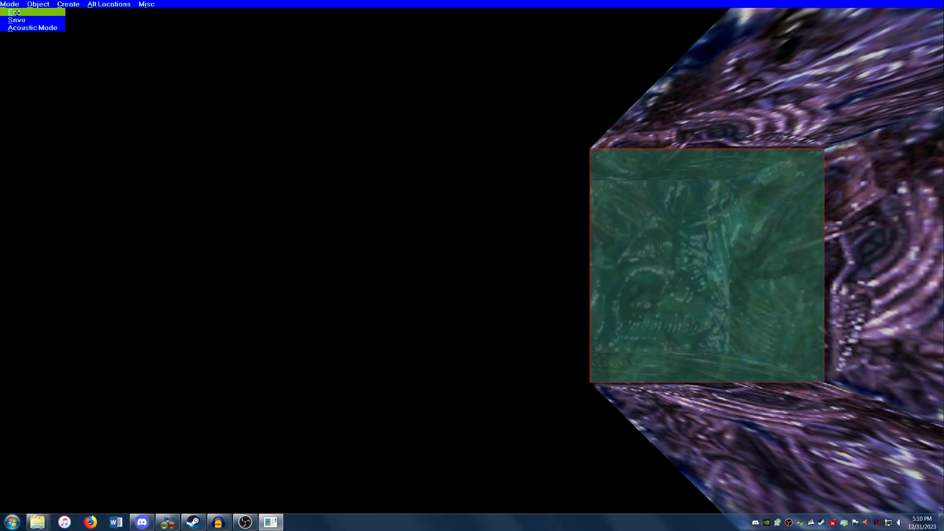
{"action": "left_click", "coordinate": [16, 12]}
Step: Select both the WaterEffect and WaterEffectA objects and merge them into one object
{"action": "key", "text": "Down"}
{"action": "left_click", "coordinate": [586, 251]}
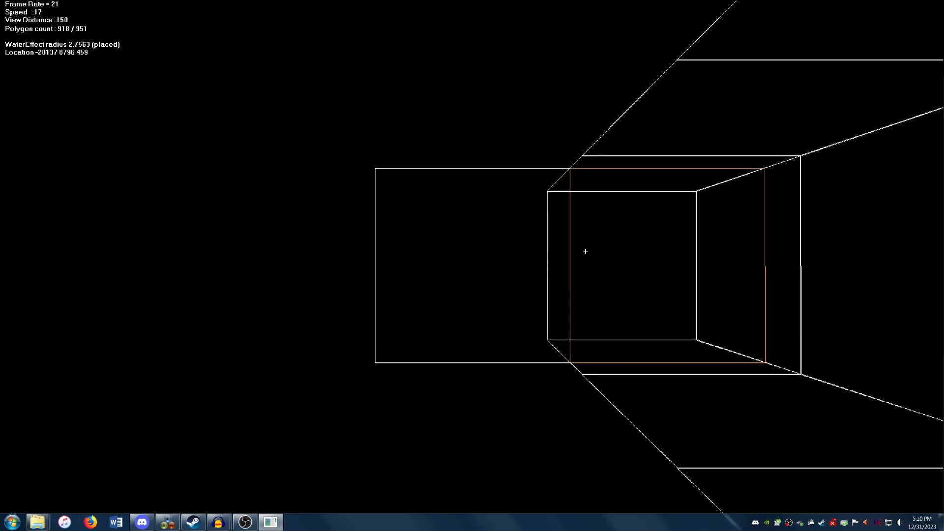
{"action": "left_click", "coordinate": [456, 244]}
{"action": "mouse_move", "coordinate": [99, 2]}
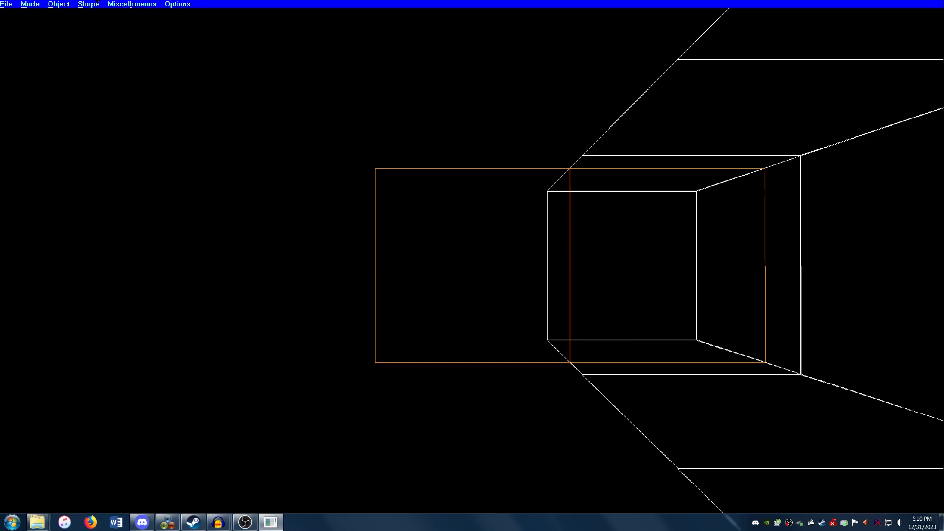
{"action": "left_click", "coordinate": [58, 3]}
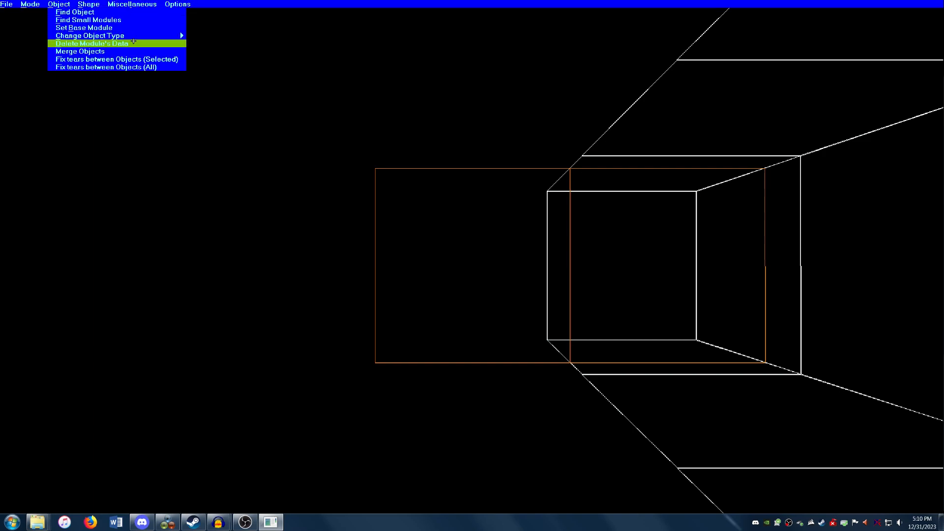
{"action": "left_click", "coordinate": [83, 50]}
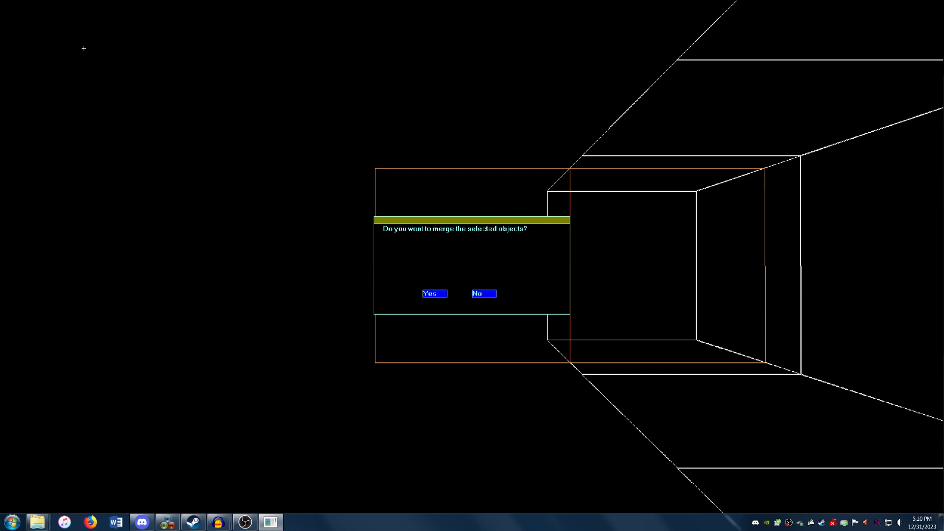
{"action": "key", "text": "Return"}
Step: In Texture Map mode, select the merged object's untextured quad and give it the green water texture
{"action": "left_click", "coordinate": [30, 3]}
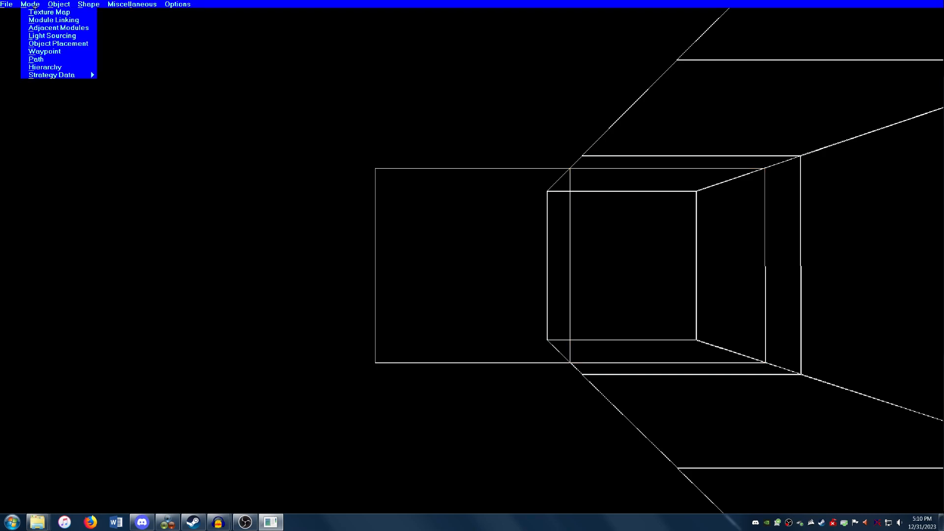
{"action": "left_click", "coordinate": [48, 12]}
{"action": "mouse_move", "coordinate": [149, 1]}
{"action": "left_click", "coordinate": [184, 4]}
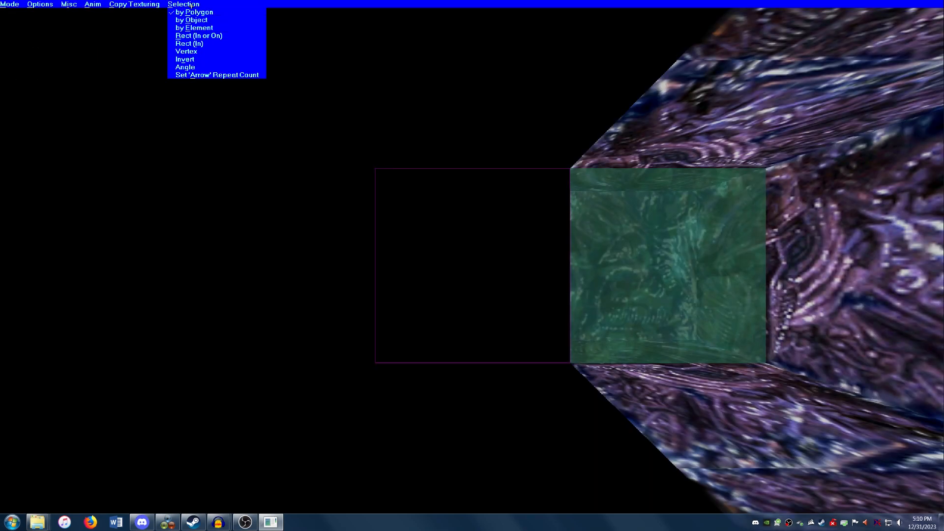
{"action": "left_click", "coordinate": [209, 24]}
{"action": "left_click", "coordinate": [443, 225]}
{"action": "left_click", "coordinate": [633, 240]}
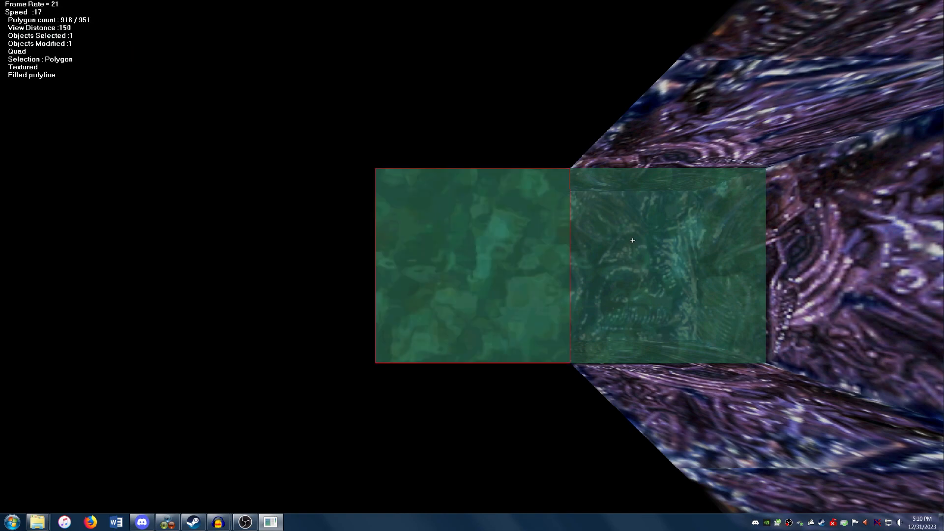
Step: Select the four outer corner vertices of the two-quad water surface and create a new quad spanning them
{"action": "left_click", "coordinate": [183, 4]}
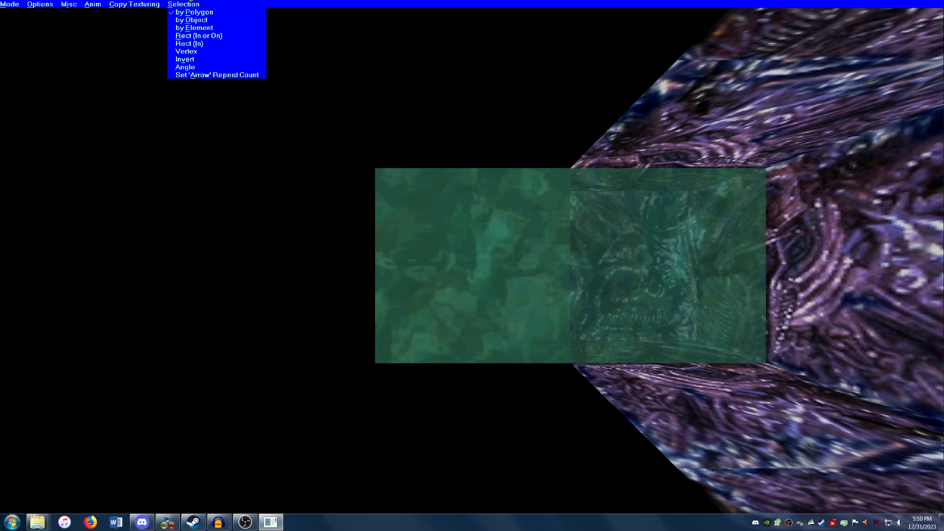
{"action": "left_click", "coordinate": [197, 52]}
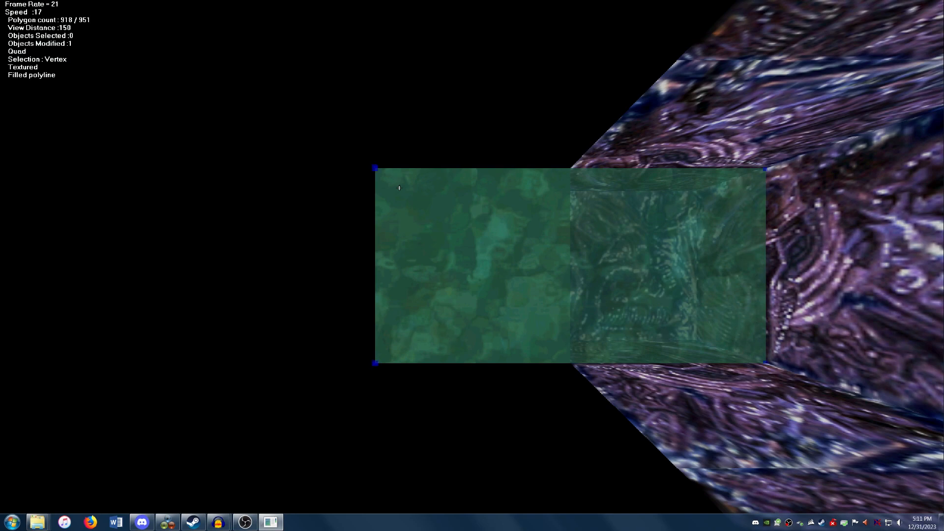
{"action": "mouse_move", "coordinate": [1, 1]}
{"action": "left_click", "coordinate": [69, 4]}
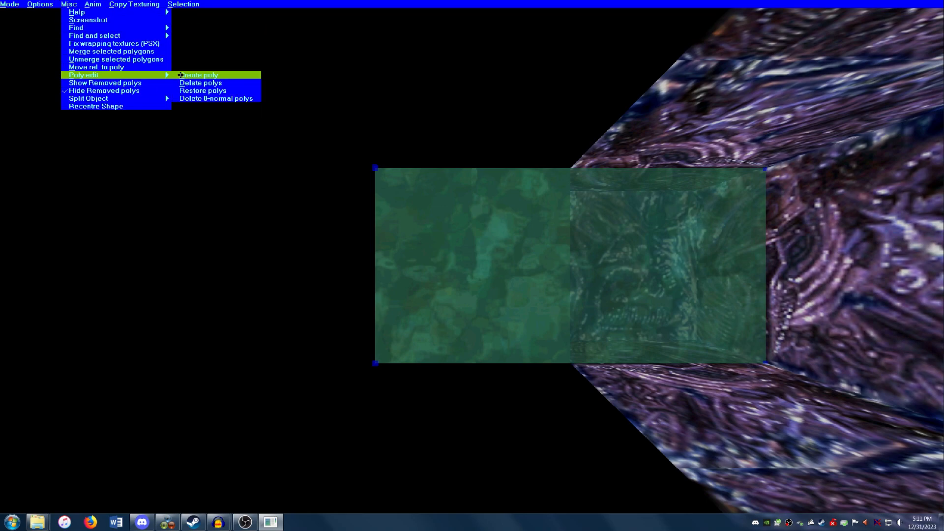
{"action": "left_click", "coordinate": [178, 75]}
Step: Select the new double-width quad by polygon, split it off as the placed object WaterEffectA, and exit Texture Map mode without recentring shapes
{"action": "left_click", "coordinate": [153, 3]}
{"action": "left_click", "coordinate": [192, 12]}
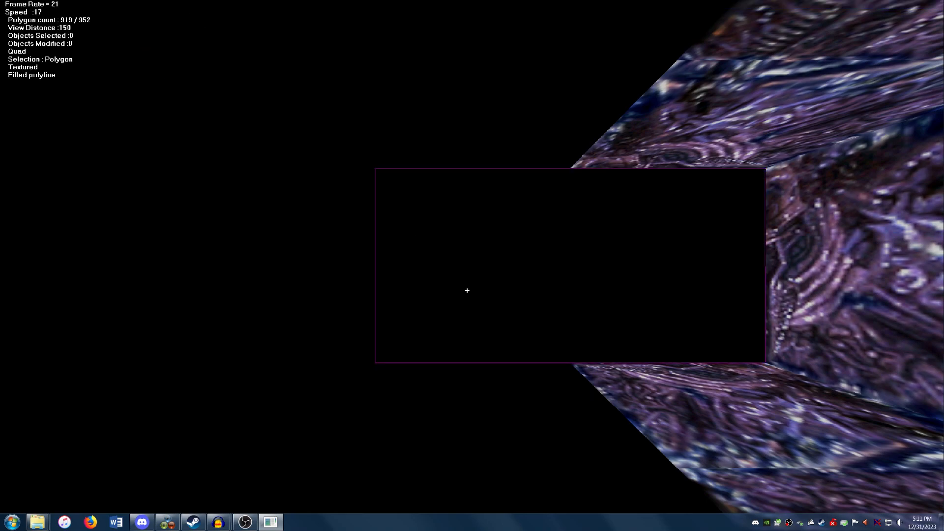
{"action": "left_click", "coordinate": [466, 291]}
{"action": "left_click", "coordinate": [68, 3]}
{"action": "mouse_move", "coordinate": [112, 96]}
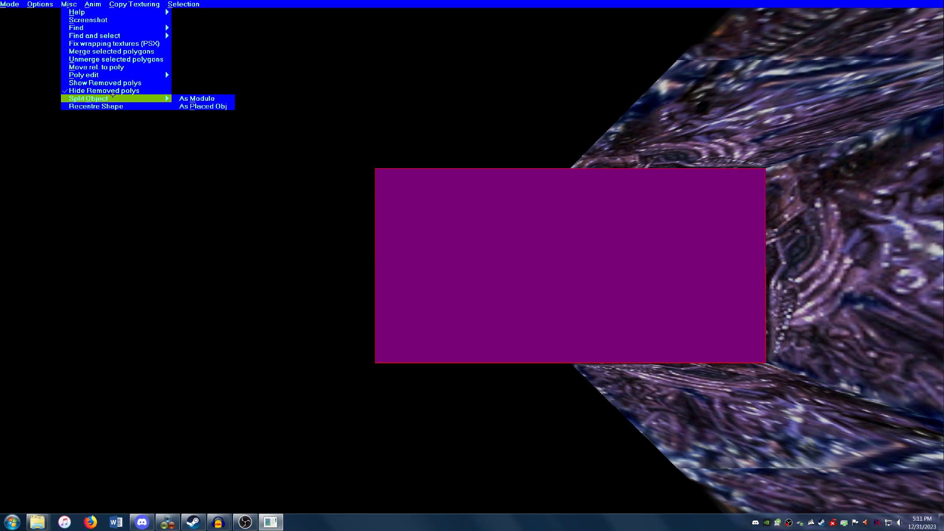
{"action": "left_click", "coordinate": [182, 106]}
{"action": "left_click", "coordinate": [10, 3]}
{"action": "left_click", "coordinate": [19, 44]}
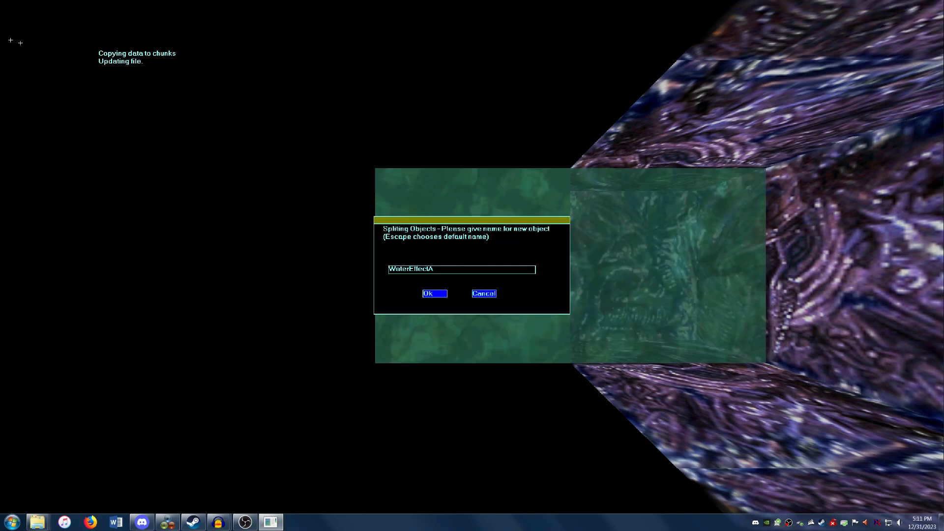
{"action": "key", "text": "Return"}
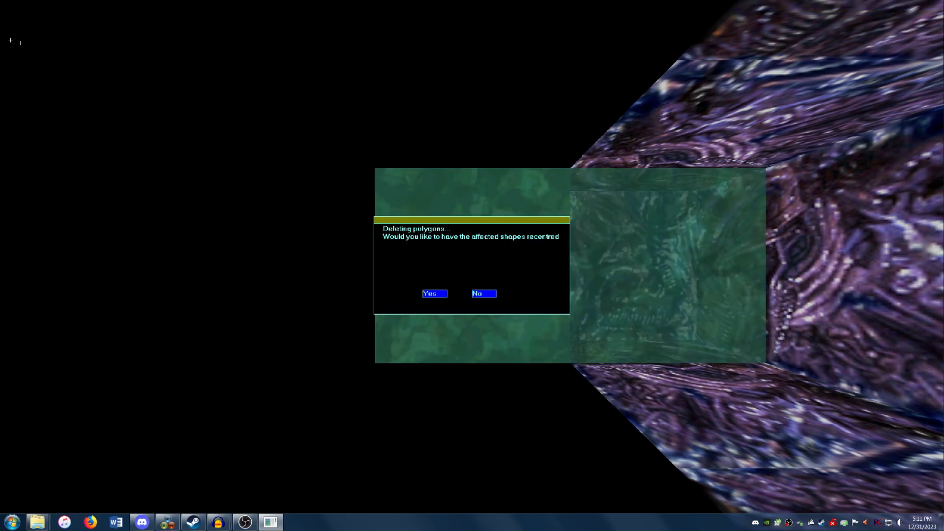
{"action": "left_click", "coordinate": [492, 298]}
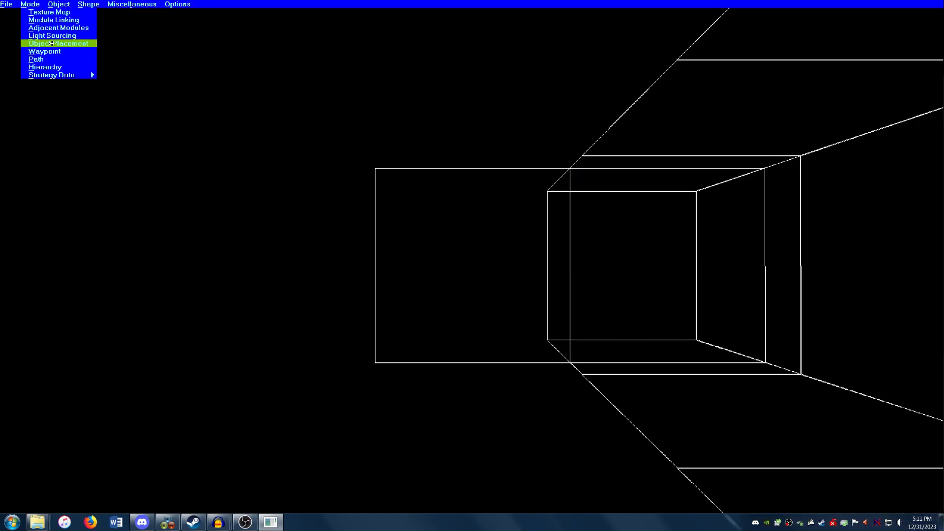
Step: In Object Placement mode, move the double-width WaterEffectA away from the pit and snap it to the water surface's outer edge
{"action": "left_click", "coordinate": [54, 43]}
{"action": "left_click", "coordinate": [37, 3]}
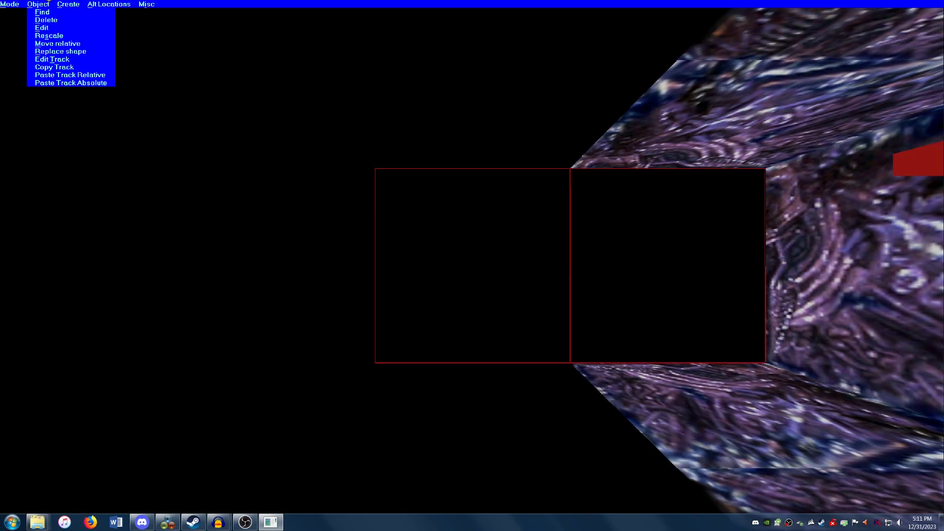
{"action": "left_click", "coordinate": [39, 11]}
{"action": "left_click", "coordinate": [464, 396]}
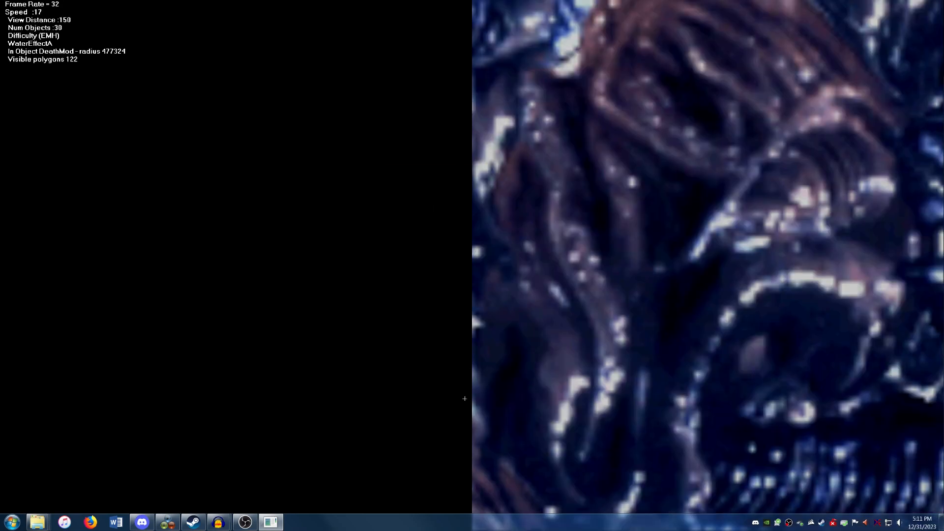
{"action": "key", "text": "Right"}
{"action": "key", "text": "Left"}
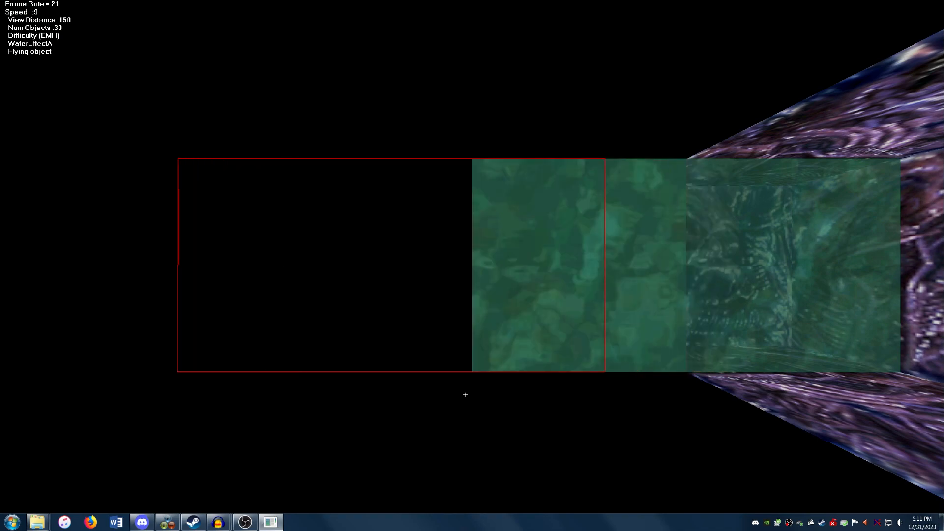
{"action": "left_click", "coordinate": [151, 4]}
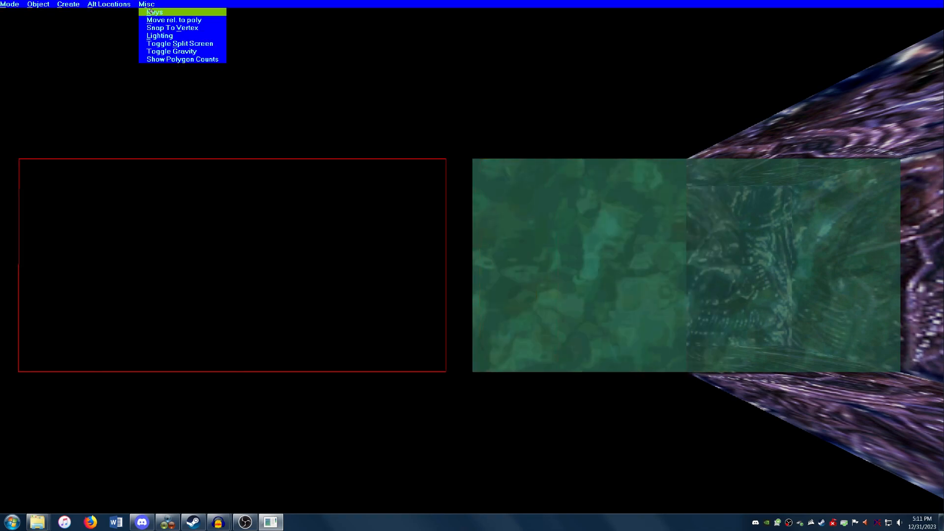
{"action": "left_click", "coordinate": [157, 26]}
{"action": "left_click", "coordinate": [498, 263]}
{"action": "left_click", "coordinate": [5, 3]}
{"action": "left_click", "coordinate": [16, 19]}
Step: In Texture Map mode, apply the green water texture to the untextured double-width WaterEffectA quad, then exit the mode
{"action": "left_click", "coordinate": [36, 3]}
{"action": "left_click", "coordinate": [14, 12]}
{"action": "left_click", "coordinate": [31, 4]}
{"action": "left_click", "coordinate": [34, 11]}
{"action": "left_click", "coordinate": [333, 269]}
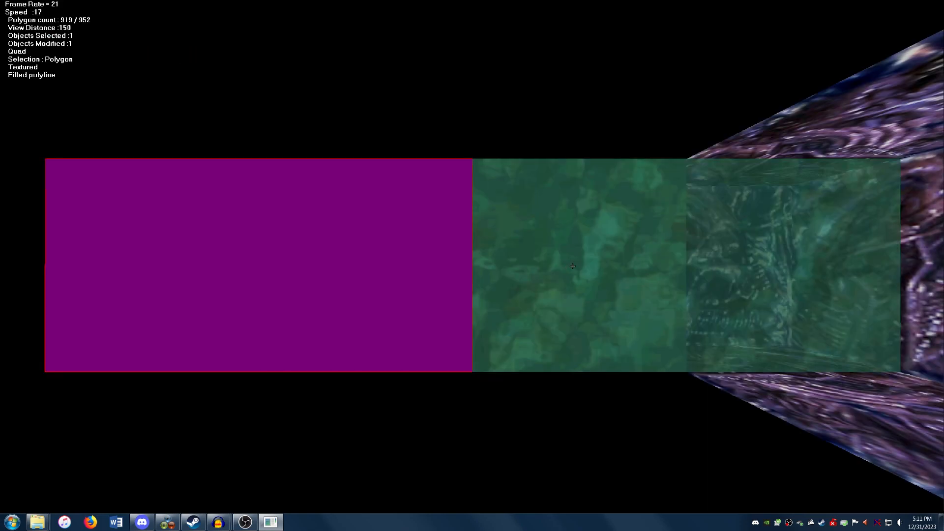
{"action": "left_click", "coordinate": [572, 266]}
{"action": "left_click", "coordinate": [5, 4]}
{"action": "left_click", "coordinate": [19, 45]}
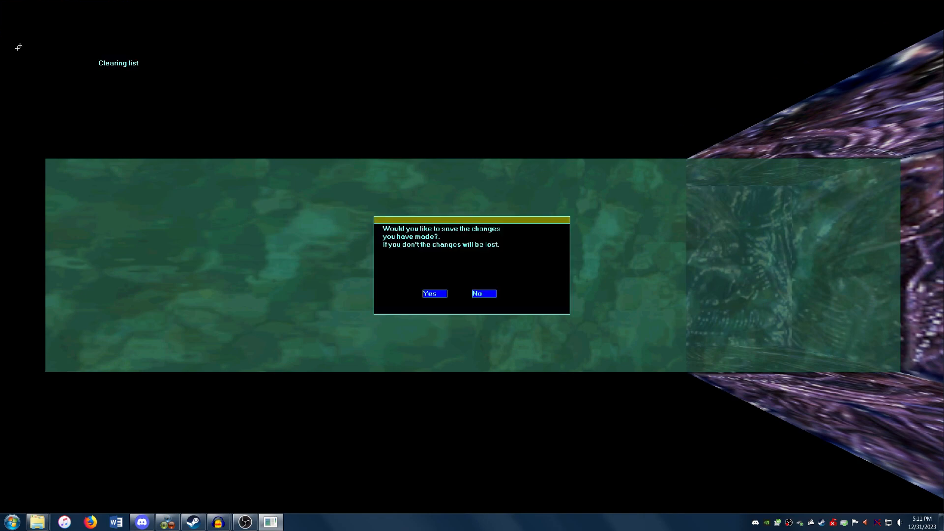
Step: Select the original water surface and the newly textured double-width extension and merge them into one object
{"action": "left_click", "coordinate": [709, 243]}
{"action": "left_click", "coordinate": [190, 244]}
{"action": "left_click", "coordinate": [58, 3]}
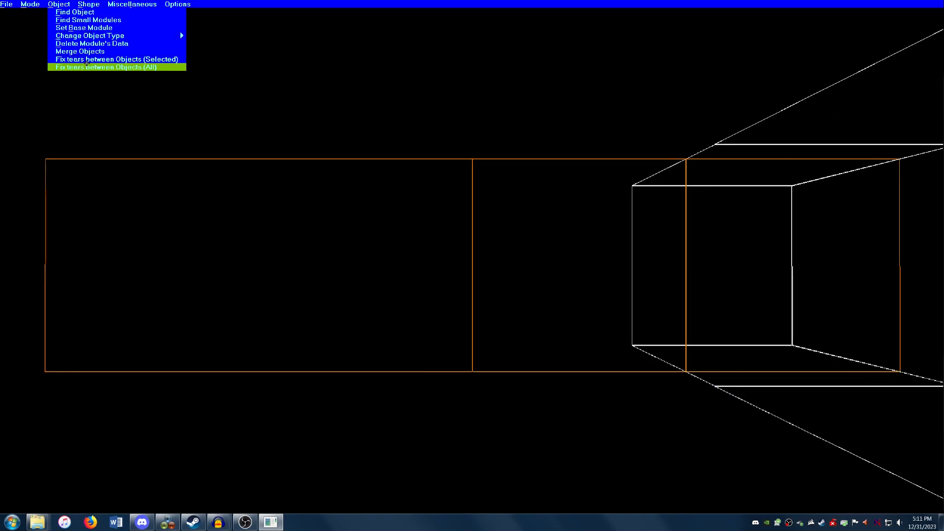
{"action": "left_click", "coordinate": [87, 67]}
Step: In Texture Map mode, select the four corner vertices of the water quad over the pit and create a new quad from them
{"action": "left_click", "coordinate": [30, 4]}
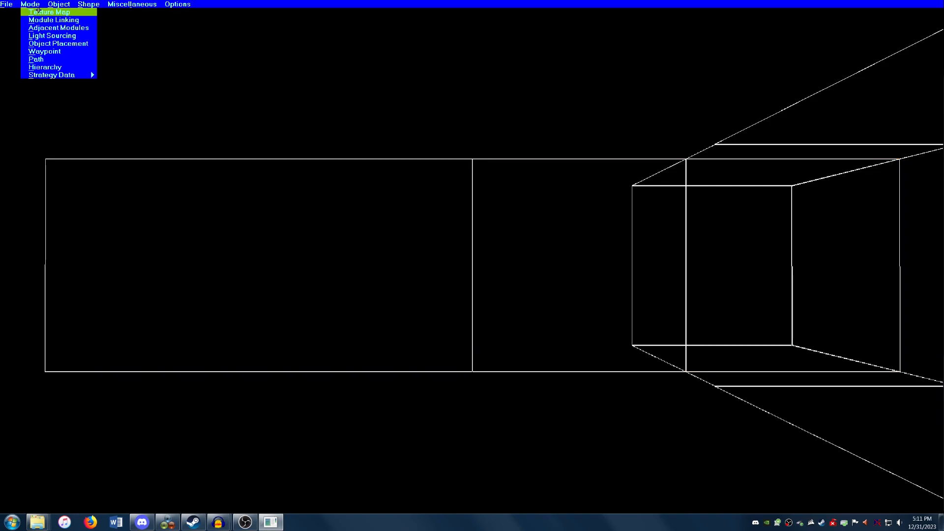
{"action": "left_click", "coordinate": [38, 11]}
{"action": "left_click", "coordinate": [182, 4]}
{"action": "left_click", "coordinate": [203, 48]}
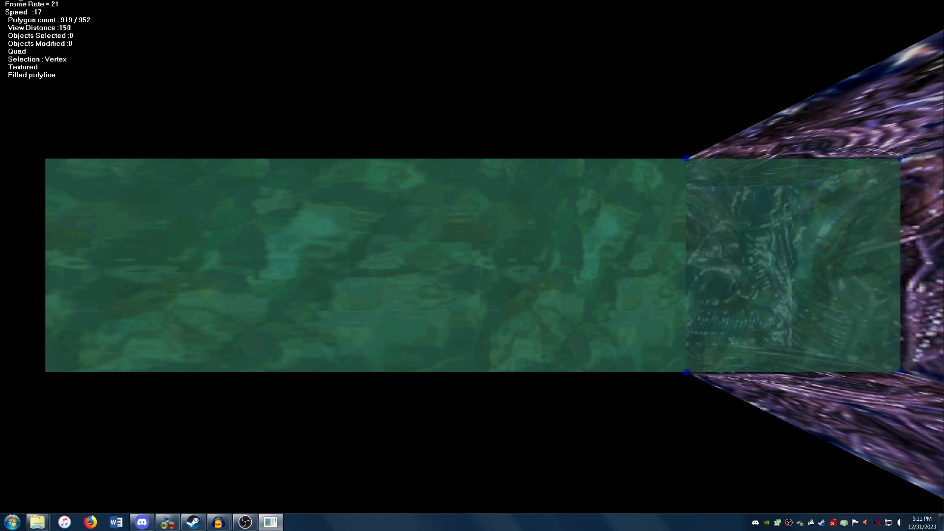
{"action": "key", "text": "alt+i"}
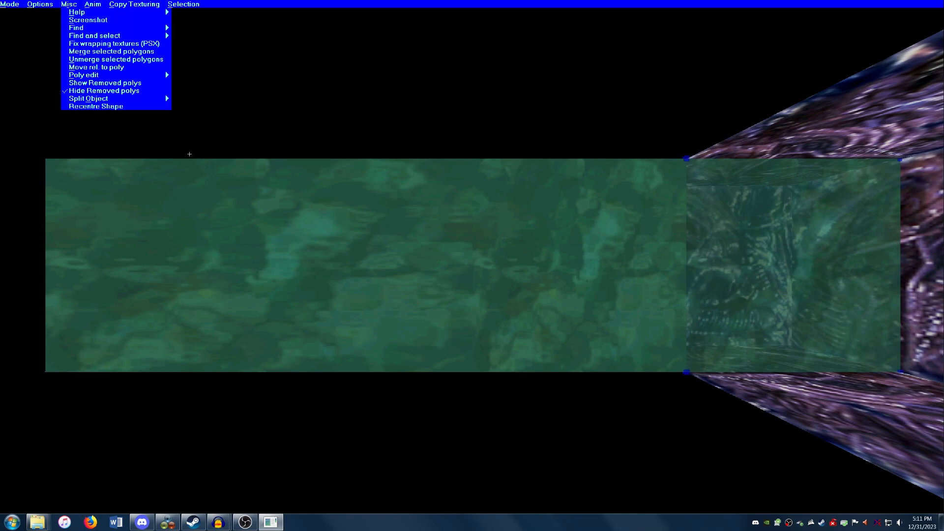
{"action": "key", "text": "p"}
{"action": "key", "text": "c"}
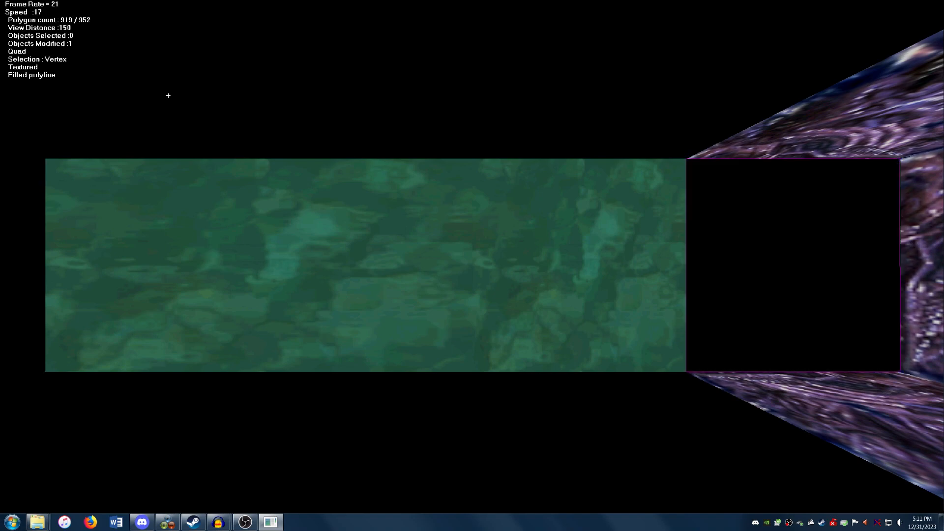
Step: Select the new quad over the pit, split it off as placed object WaterEffectA, and exit without recentring the affected shapes
{"action": "left_click", "coordinate": [192, 3]}
{"action": "left_click", "coordinate": [194, 12]}
{"action": "left_click", "coordinate": [749, 258]}
{"action": "left_click", "coordinate": [69, 4]}
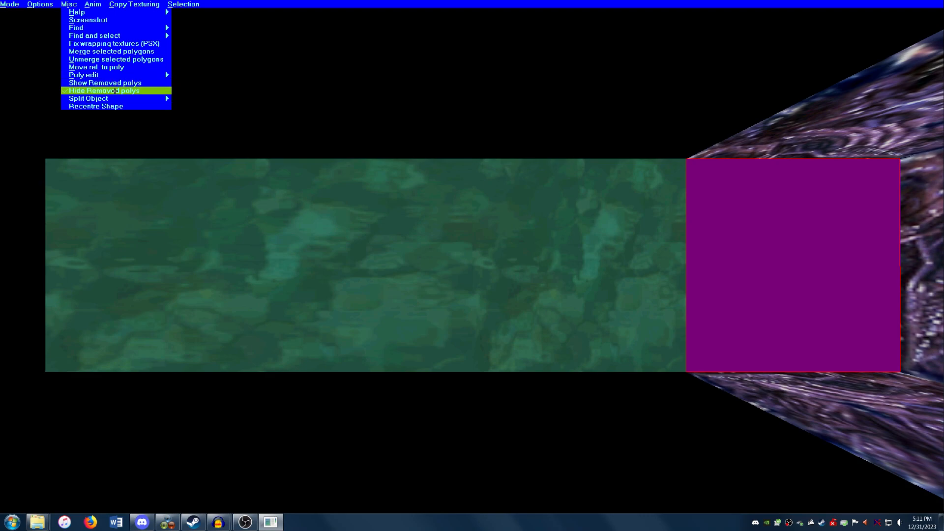
{"action": "mouse_move", "coordinate": [116, 98]}
{"action": "left_click", "coordinate": [204, 105]}
{"action": "left_click", "coordinate": [432, 293]}
{"action": "left_click", "coordinate": [10, 4]}
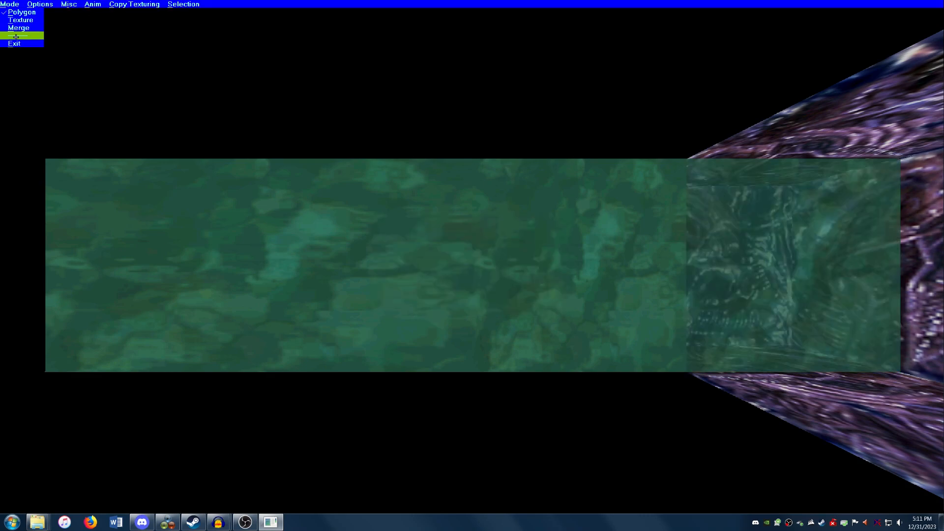
{"action": "left_click", "coordinate": [17, 36]}
{"action": "key", "text": "Return"}
{"action": "key", "text": "Return"}
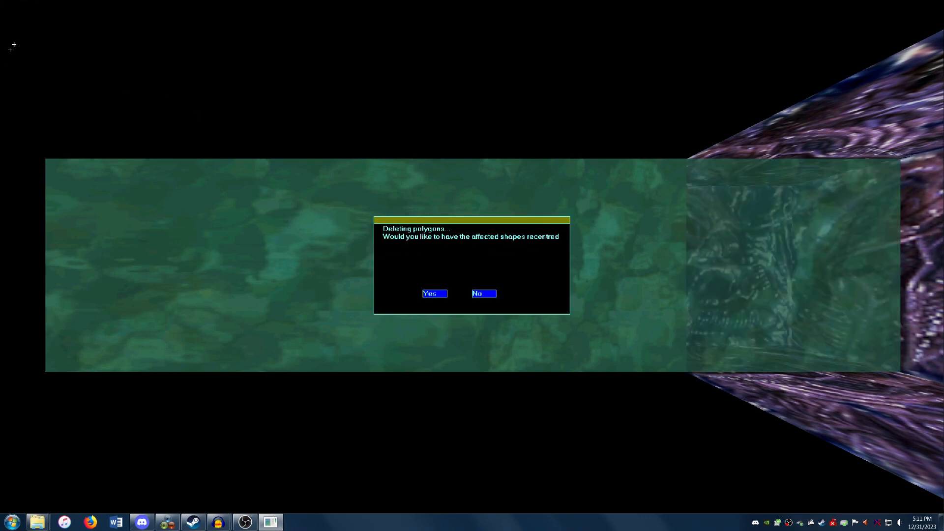
{"action": "left_click", "coordinate": [484, 294]}
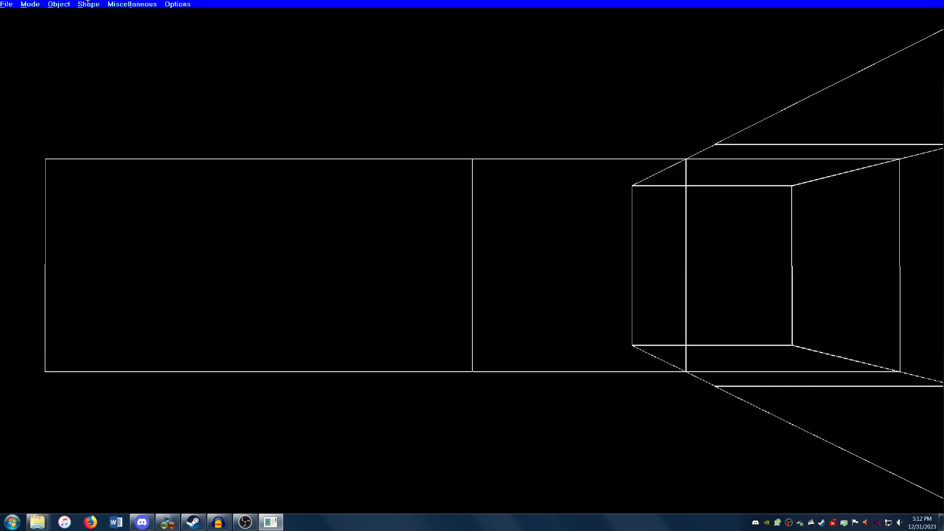
Step: In Object Placement mode, fly the single-quad WaterEffectA to the far end of the water strip and snap it to the edge vertices
{"action": "left_click", "coordinate": [30, 3]}
{"action": "left_click", "coordinate": [54, 43]}
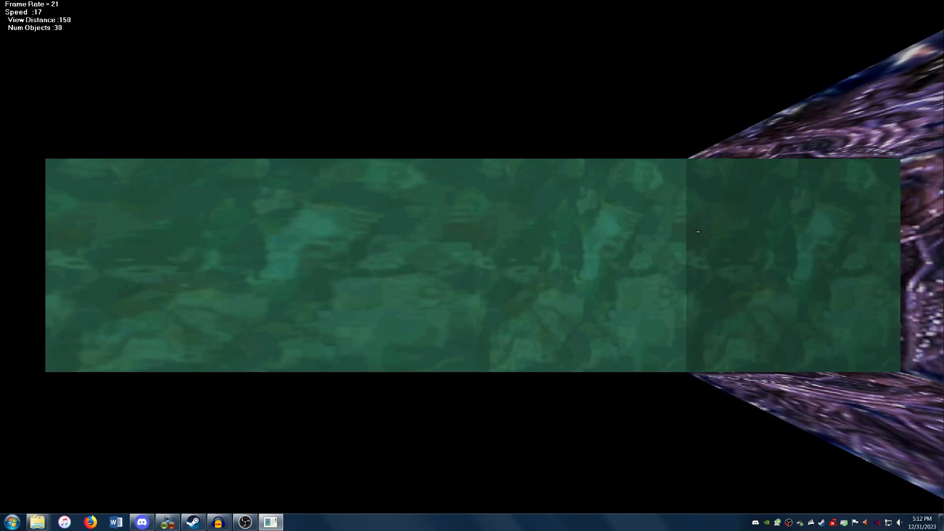
{"action": "left_click", "coordinate": [750, 239]}
{"action": "key", "text": "f"}
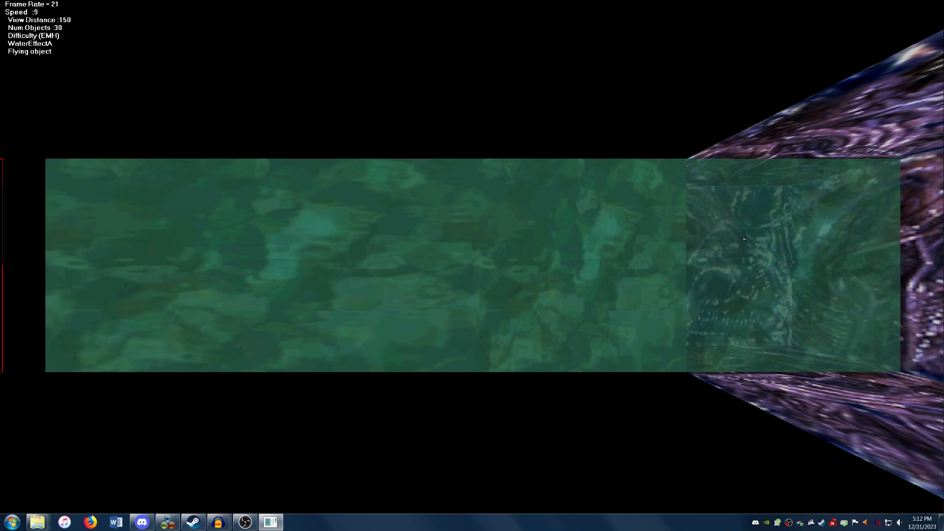
{"action": "mouse_move", "coordinate": [282, 0]}
{"action": "left_click", "coordinate": [146, 4]}
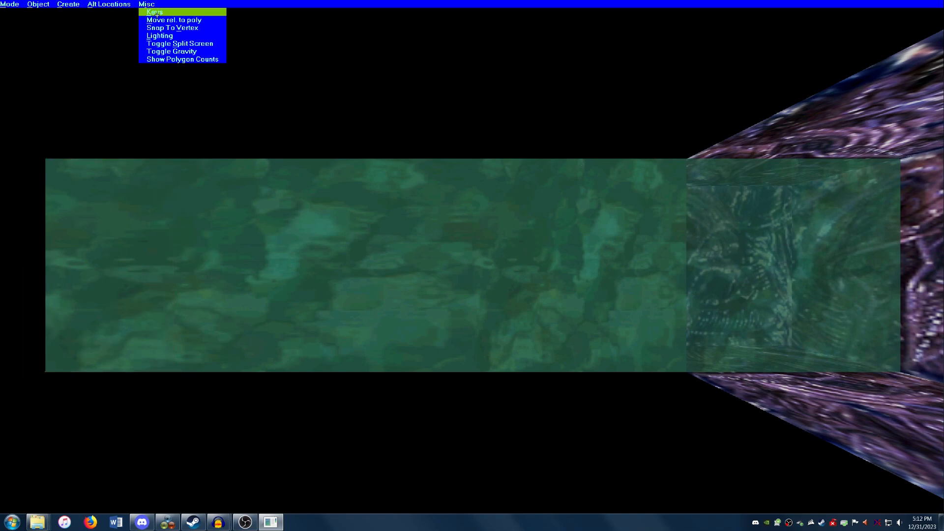
{"action": "left_click", "coordinate": [158, 23]}
{"action": "left_click", "coordinate": [59, 275]}
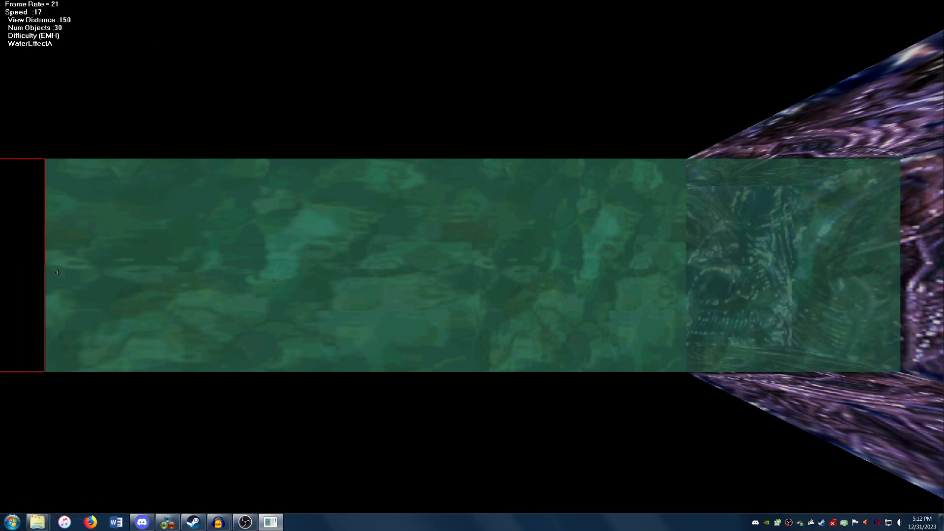
{"action": "key", "text": "Down"}
{"action": "mouse_move", "coordinate": [12, 4]}
{"action": "left_click", "coordinate": [12, 21]}
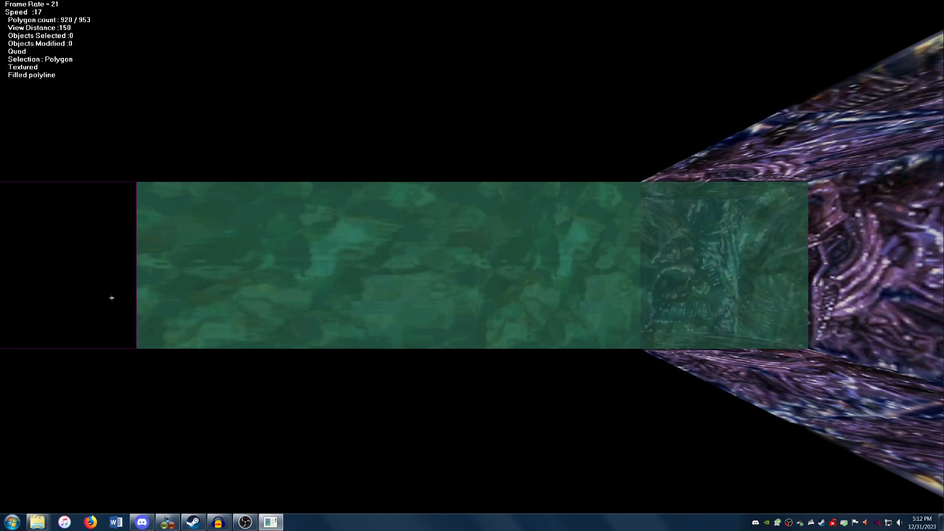
Step: Give the untextured end quad of the water strip the green water texture, then exit Texture Map mode
{"action": "left_click", "coordinate": [112, 297]}
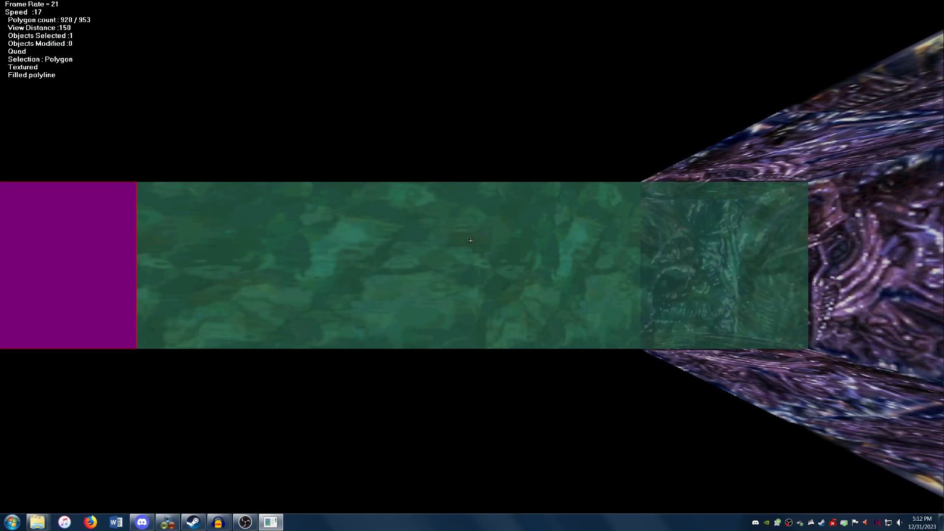
{"action": "key", "text": "Return"}
{"action": "key", "text": "Escape"}
{"action": "key", "text": "Down"}
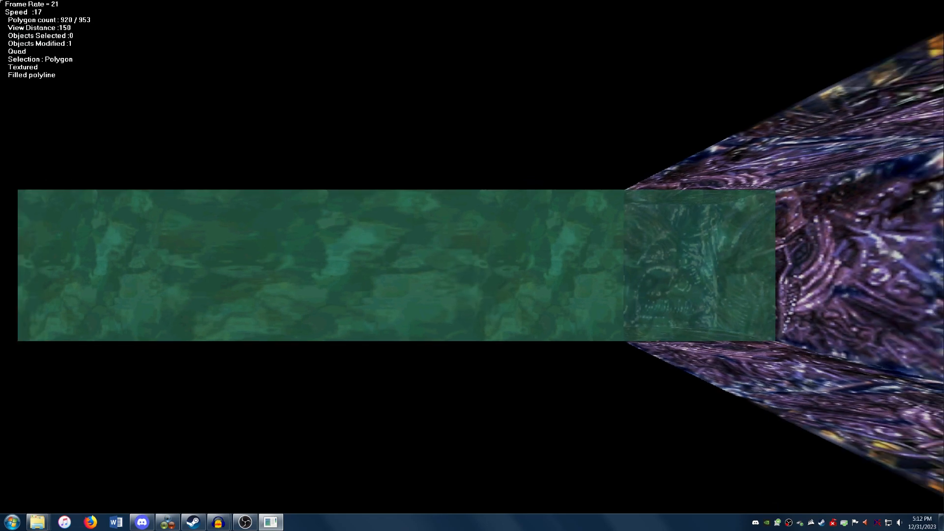
{"action": "mouse_move", "coordinate": [13, 14]}
{"action": "left_click", "coordinate": [20, 43]}
Step: Select the long water strip and the added end quad and merge them into one object
{"action": "left_click", "coordinate": [535, 294]}
{"action": "left_click", "coordinate": [535, 293]}
{"action": "left_click", "coordinate": [107, 258]}
{"action": "mouse_move", "coordinate": [70, 5]}
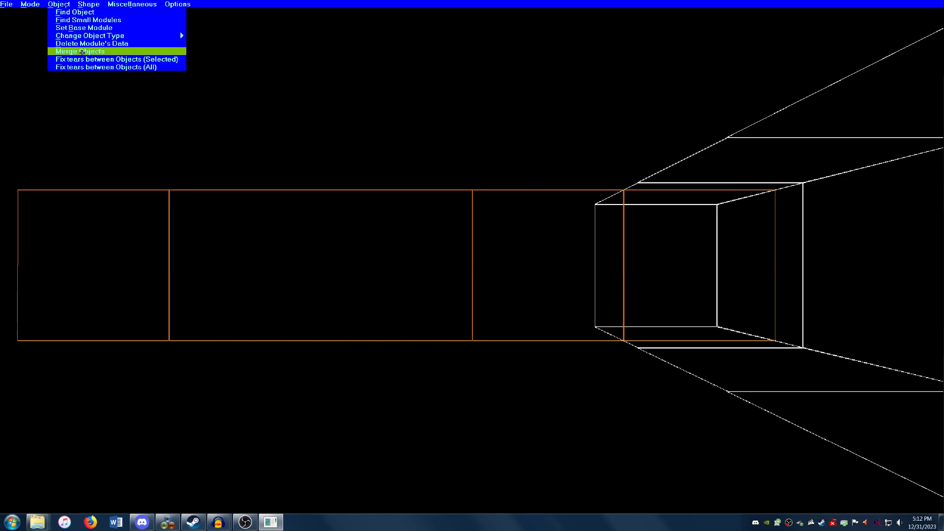
{"action": "left_click", "coordinate": [81, 52]}
{"action": "key", "text": "Return"}
Step: Check the merged water strip's texture in Texture Map mode and exit that mode
{"action": "mouse_move", "coordinate": [37, 1]}
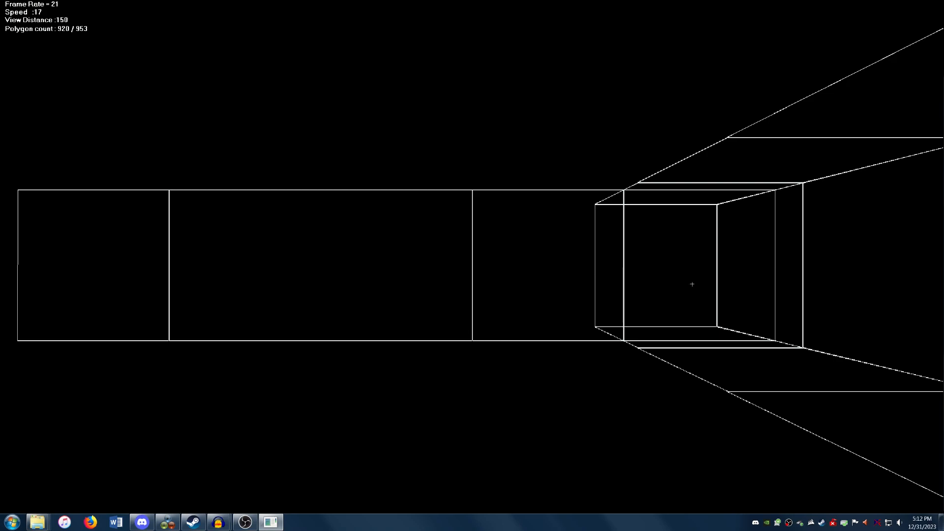
{"action": "mouse_move", "coordinate": [138, 1]}
{"action": "left_click", "coordinate": [30, 4]}
{"action": "left_click", "coordinate": [42, 11]}
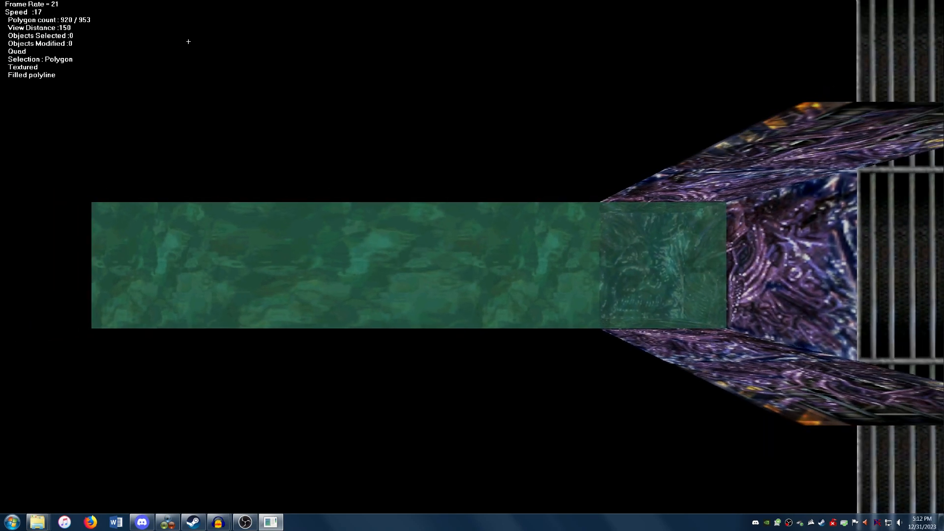
{"action": "key", "text": "Up"}
{"action": "left_click", "coordinate": [12, 4]}
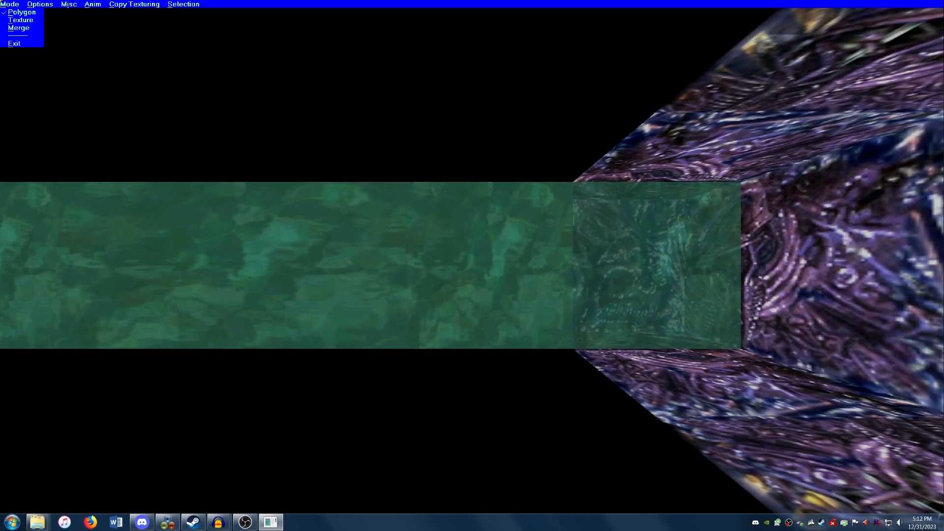
{"action": "left_click", "coordinate": [14, 43]}
Step: Inspect the merged WaterEffect object's full outline in Object Placement mode
{"action": "left_click", "coordinate": [30, 4]}
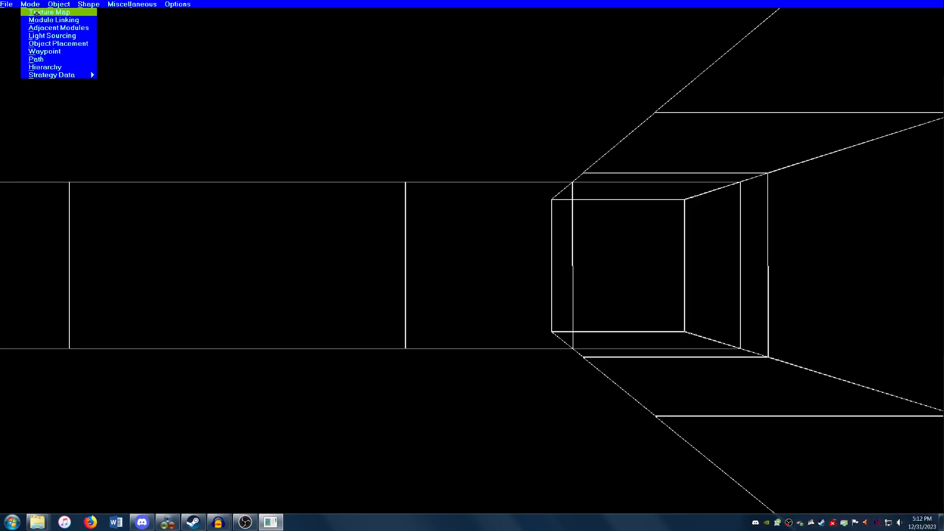
{"action": "left_click", "coordinate": [43, 36]}
{"action": "key", "text": "Up"}
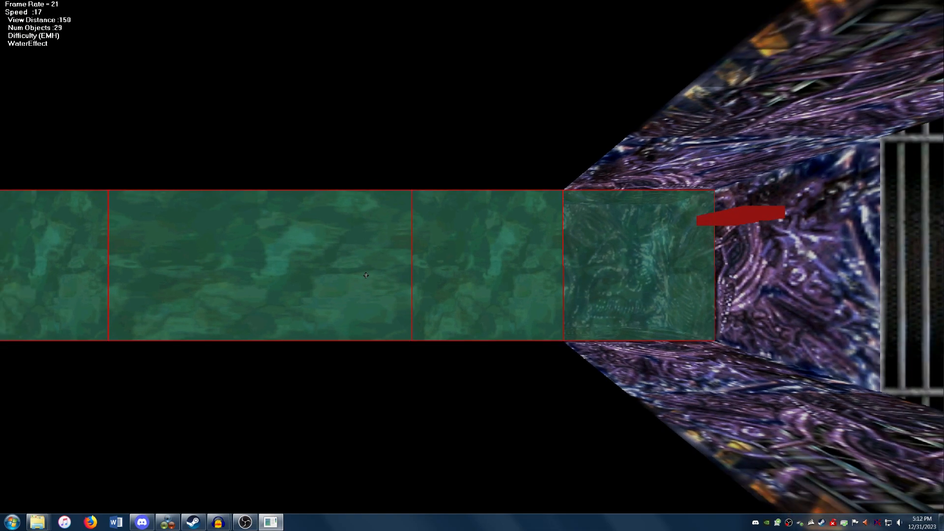
{"action": "key", "text": "Up"}
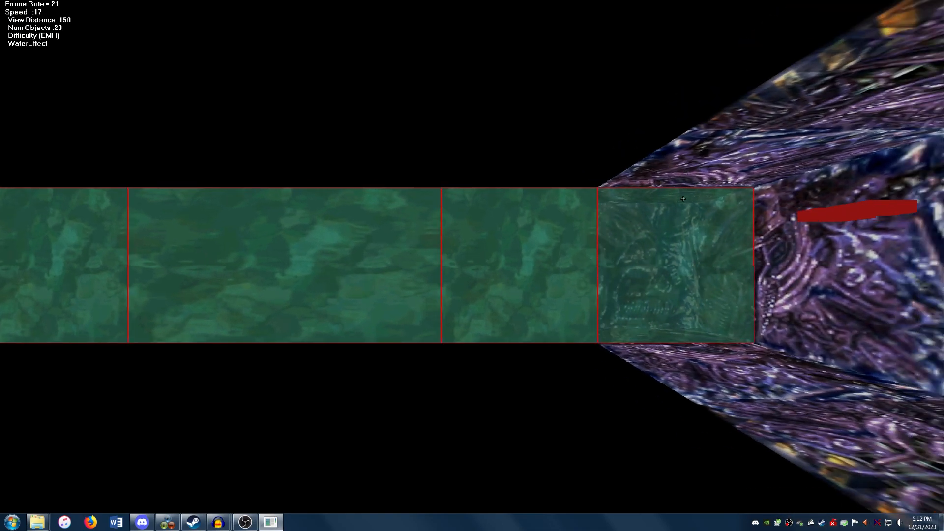
{"action": "key", "text": "Down"}
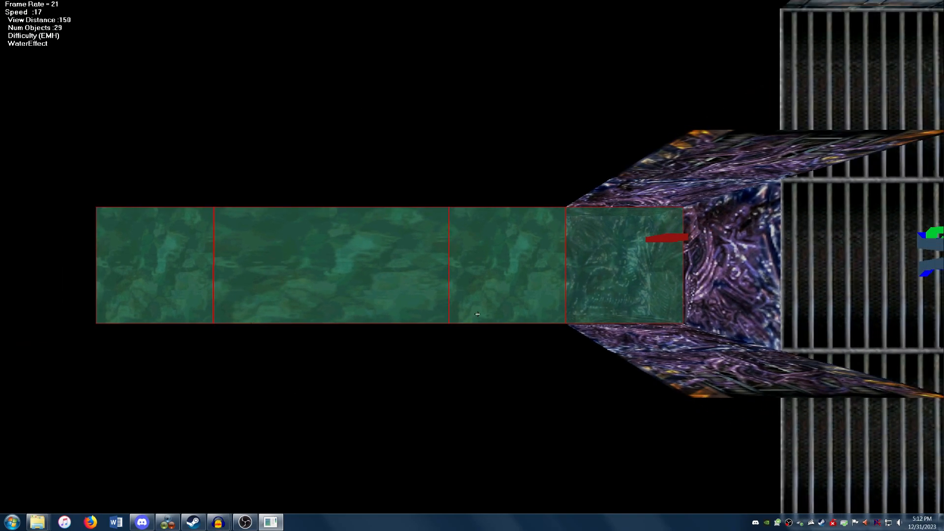
{"action": "key", "text": "Up"}
Step: Leave Object Placement mode, enter Texture Map mode and set the selection type to Vertex
{"action": "left_click", "coordinate": [10, 4]}
{"action": "left_click", "coordinate": [19, 12]}
{"action": "left_click", "coordinate": [33, 3]}
{"action": "left_click", "coordinate": [33, 12]}
{"action": "left_click", "coordinate": [183, 4]}
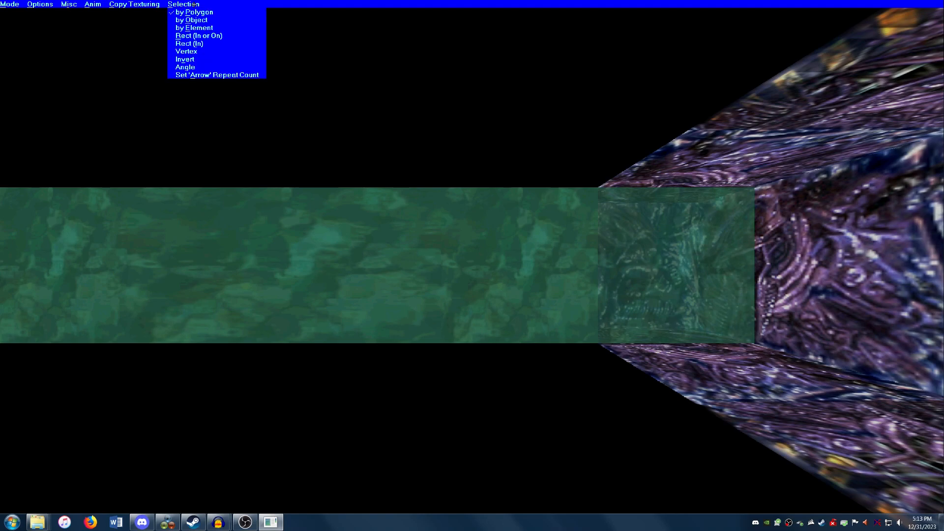
{"action": "left_click", "coordinate": [200, 51]}
{"action": "key", "text": "Up"}
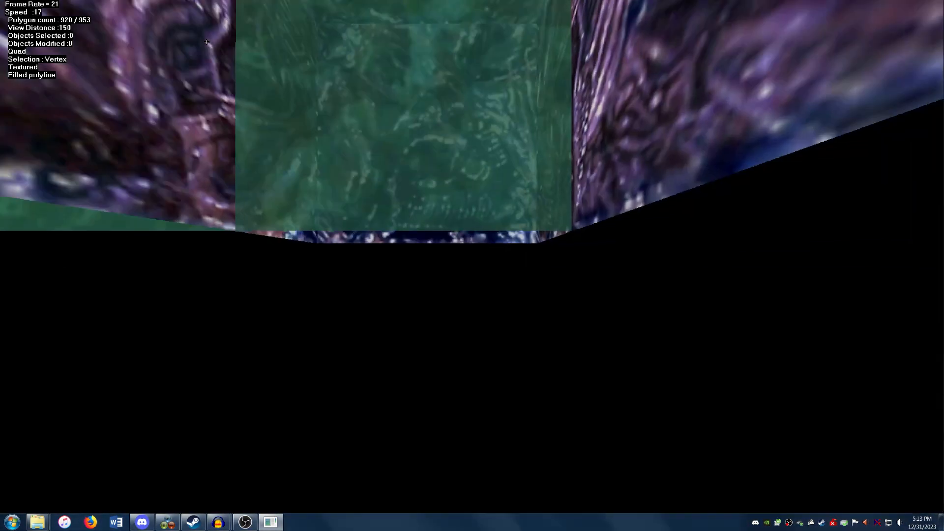
{"action": "key", "text": "Down"}
{"action": "key", "text": "Right"}
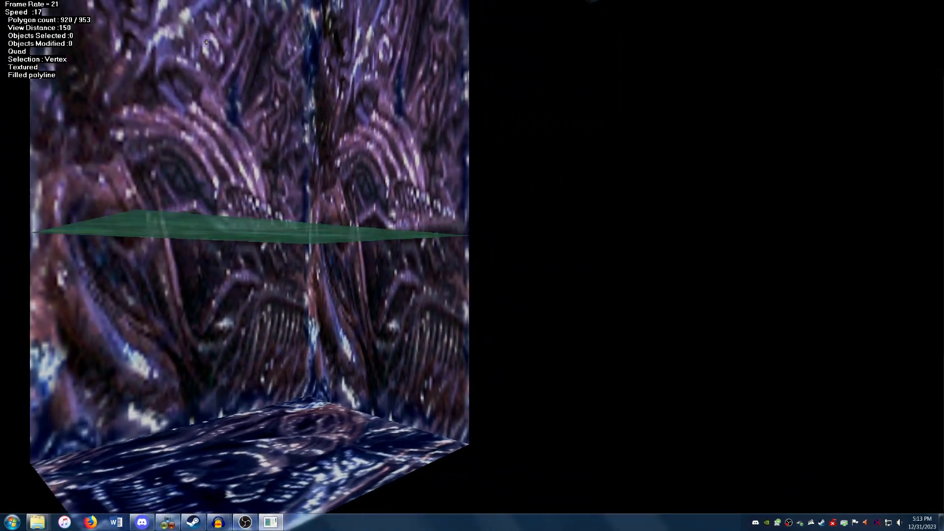
{"action": "key", "text": "t"}
{"action": "key", "text": "Left"}
{"action": "key", "text": "Up"}
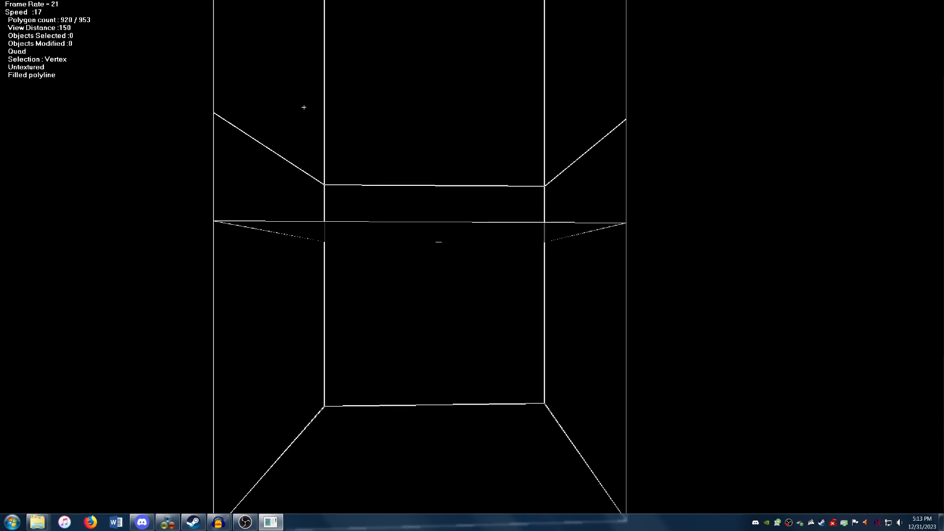
Step: Select the corner vertices of the pit's lower back wall and create a new quad between them
{"action": "left_click", "coordinate": [184, 4]}
{"action": "left_click", "coordinate": [200, 49]}
{"action": "key", "text": "t"}
{"action": "key", "text": "Down"}
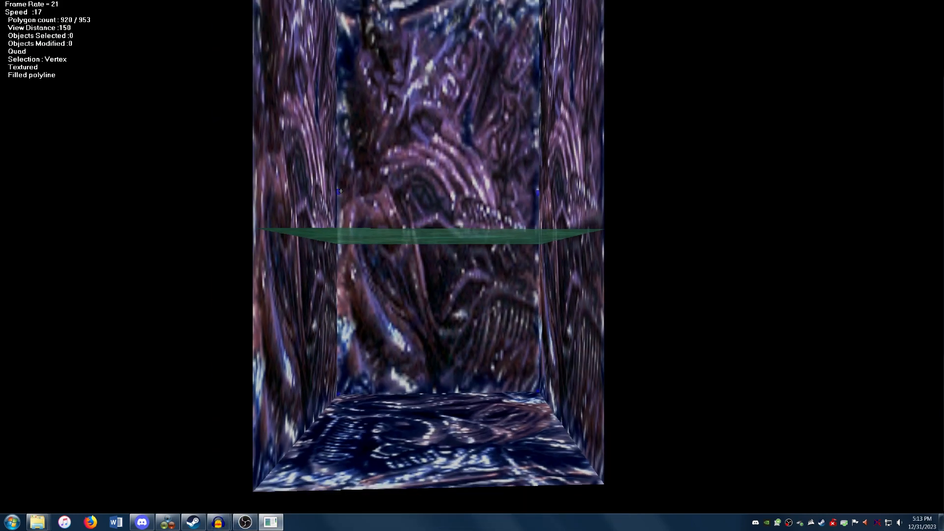
{"action": "right_click", "coordinate": [341, 191]}
{"action": "left_click", "coordinate": [68, 4]}
{"action": "left_click", "coordinate": [84, 75]}
{"action": "left_click", "coordinate": [202, 83]}
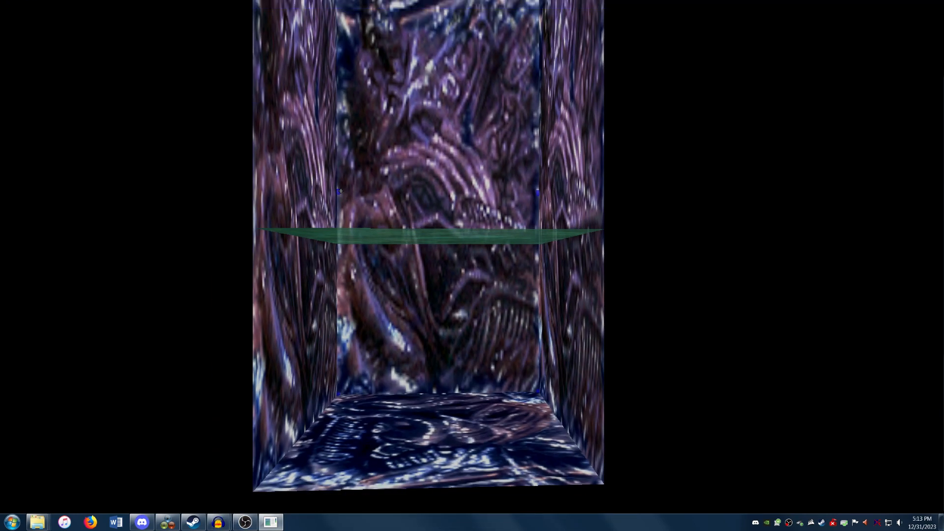
{"action": "right_click", "coordinate": [340, 191]}
Step: Select the new wall quad by polygon and split it off as placed object DeathModA
{"action": "left_click", "coordinate": [197, 3]}
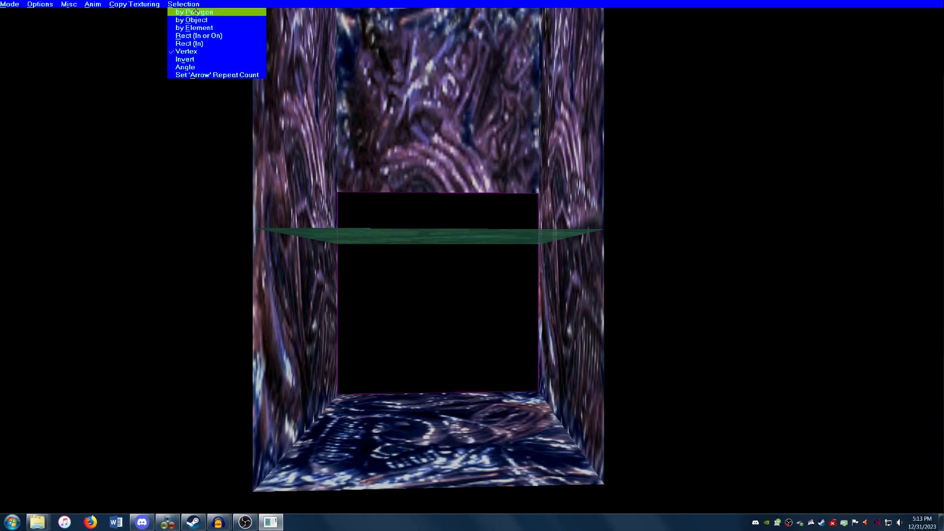
{"action": "left_click", "coordinate": [198, 12]}
{"action": "left_click", "coordinate": [463, 352]}
{"action": "right_click", "coordinate": [181, 158]}
{"action": "left_click", "coordinate": [68, 4]}
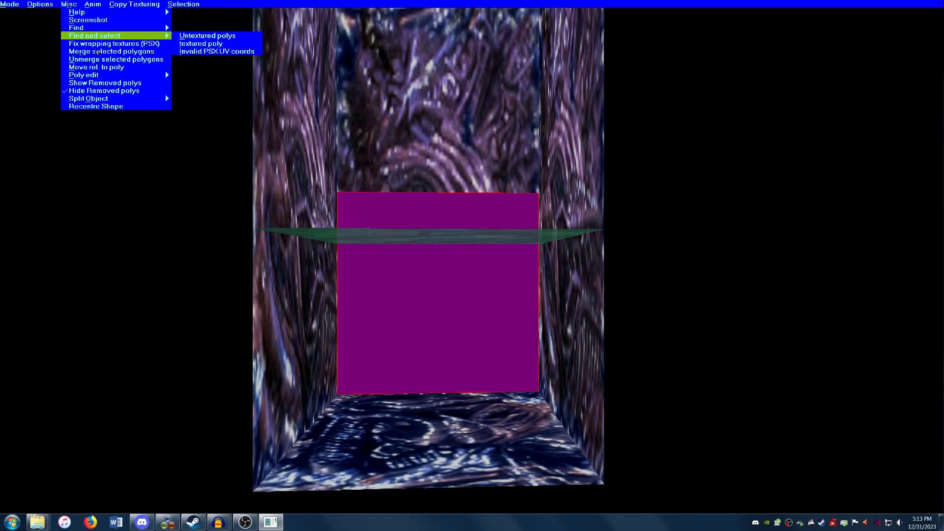
{"action": "left_click", "coordinate": [123, 94]}
{"action": "left_click", "coordinate": [191, 105]}
{"action": "key", "text": "Return"}
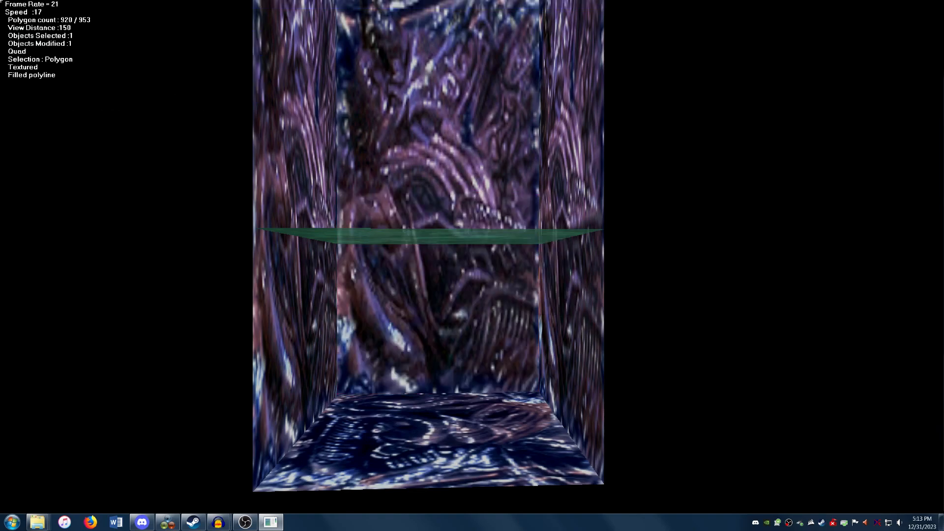
{"action": "right_click", "coordinate": [191, 105]}
Step: Exit Texture Map mode without recentring the affected shapes
{"action": "left_click", "coordinate": [10, 4]}
{"action": "left_click", "coordinate": [19, 43]}
{"action": "key", "text": "Return"}
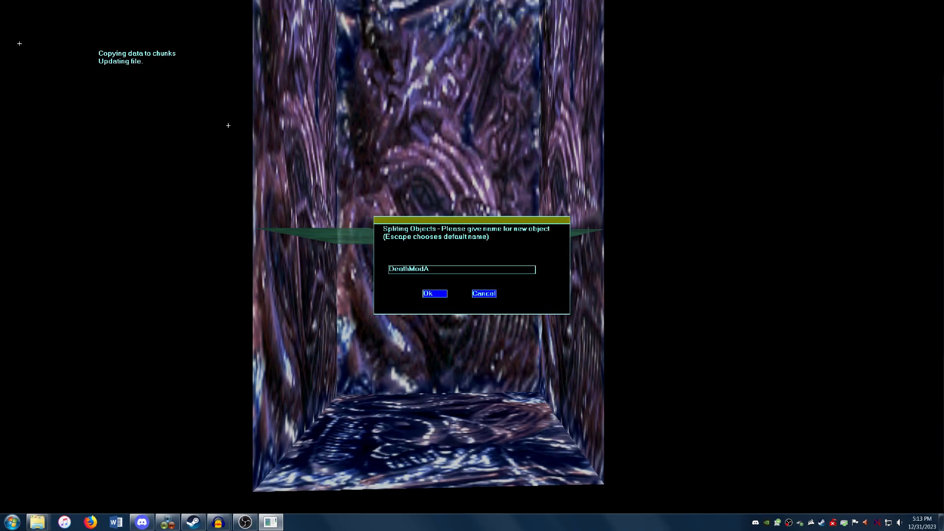
{"action": "left_click", "coordinate": [489, 291]}
{"action": "left_click", "coordinate": [486, 294]}
Step: In Object Placement mode, fly DeathModA from the pit to the far end of the water strip
{"action": "left_click", "coordinate": [30, 4]}
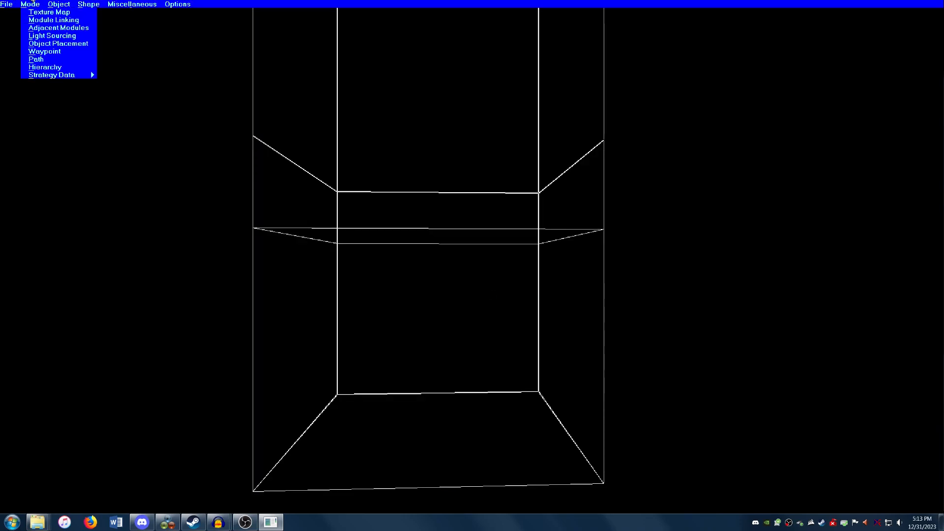
{"action": "left_click", "coordinate": [55, 43]}
{"action": "key", "text": "Left"}
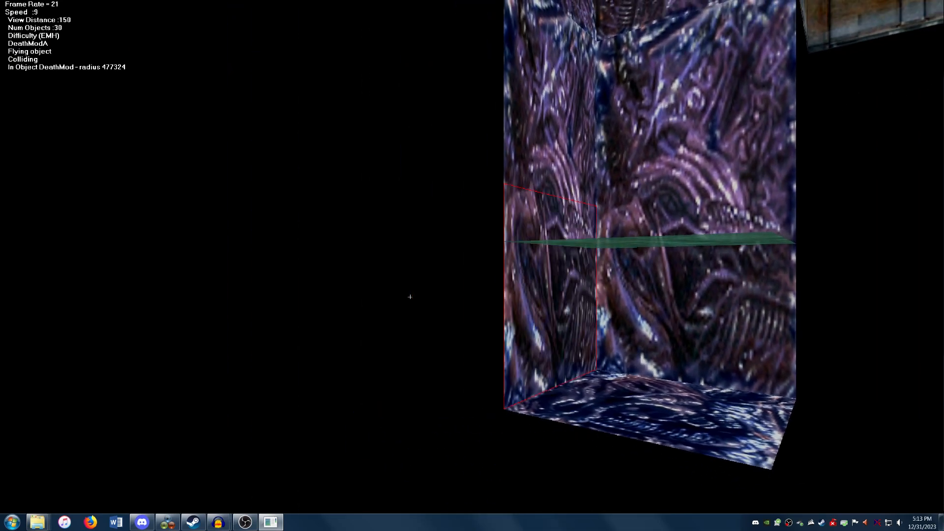
{"action": "key", "text": "Page_Up"}
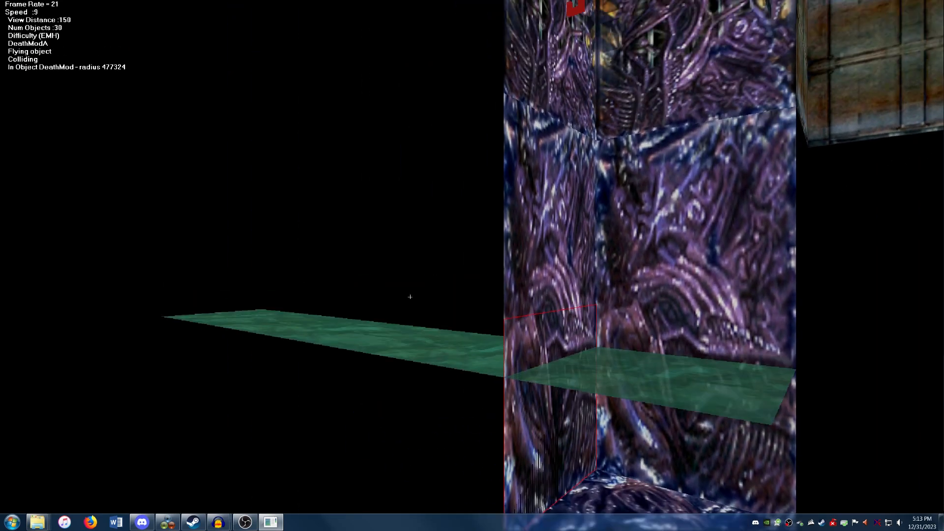
{"action": "key", "text": "Right"}
{"action": "key", "text": "Left"}
{"action": "key", "text": "Left"}
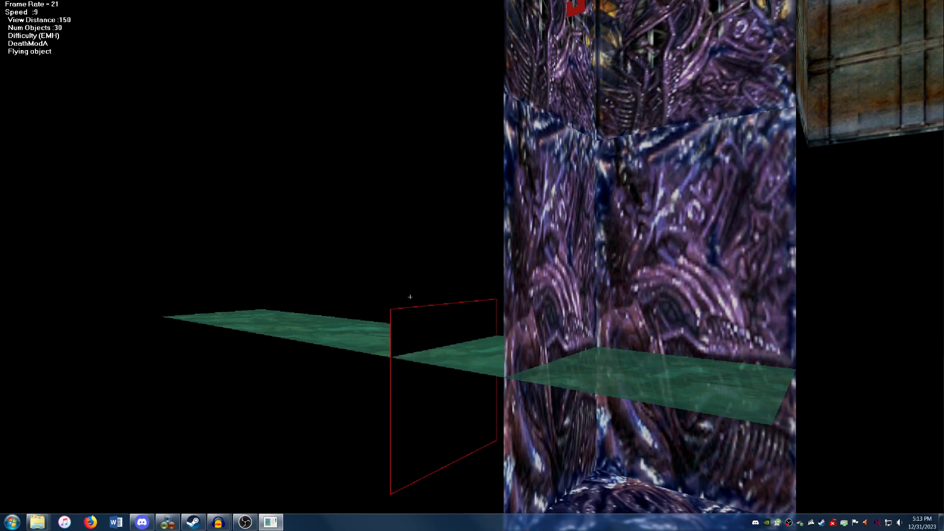
{"action": "key", "text": "Left"}
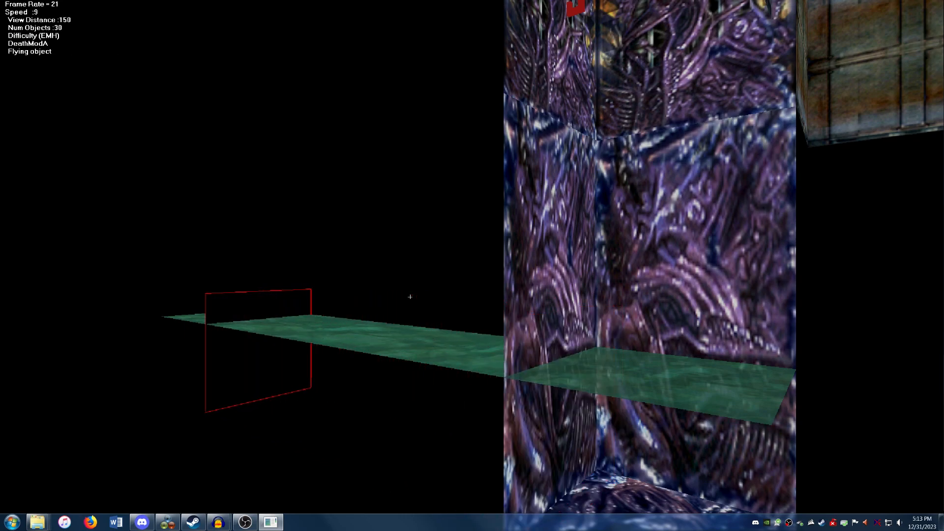
Step: In Texture Map mode, give the untextured end wall quad the pit's lower wall texture, and exit the mode
{"action": "mouse_move", "coordinate": [15, 4]}
{"action": "left_click", "coordinate": [20, 19]}
{"action": "left_click", "coordinate": [22, 11]}
{"action": "left_click", "coordinate": [46, 13]}
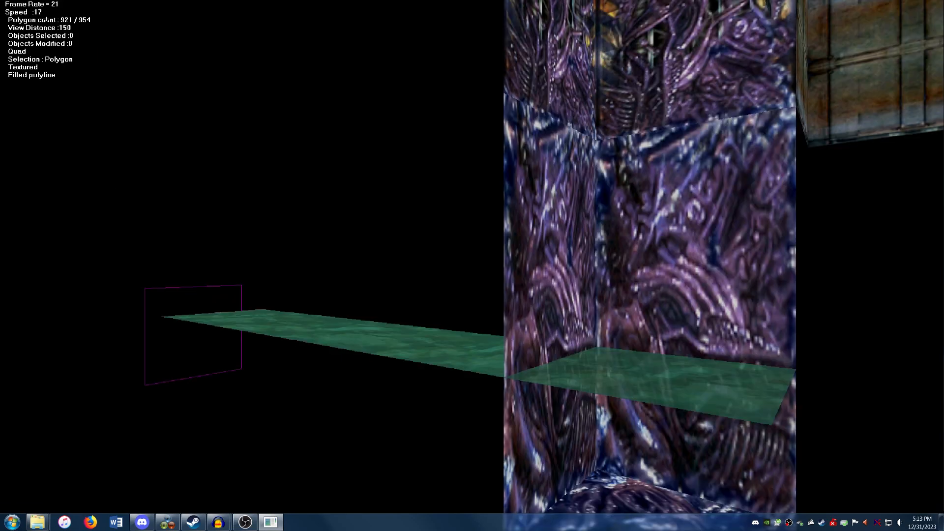
{"action": "left_click", "coordinate": [189, 359]}
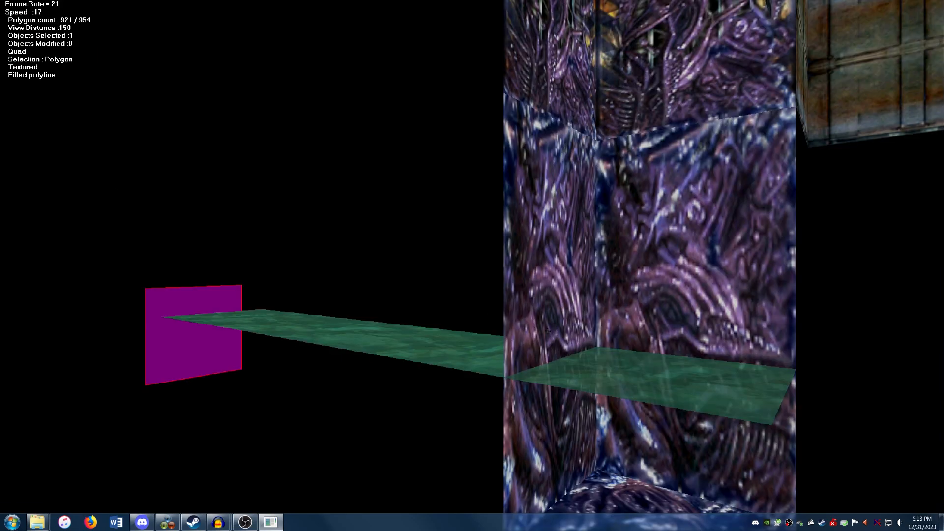
{"action": "left_click", "coordinate": [548, 332]}
{"action": "right_click", "coordinate": [497, 287]}
{"action": "left_click", "coordinate": [498, 287]}
{"action": "key", "text": "Up"}
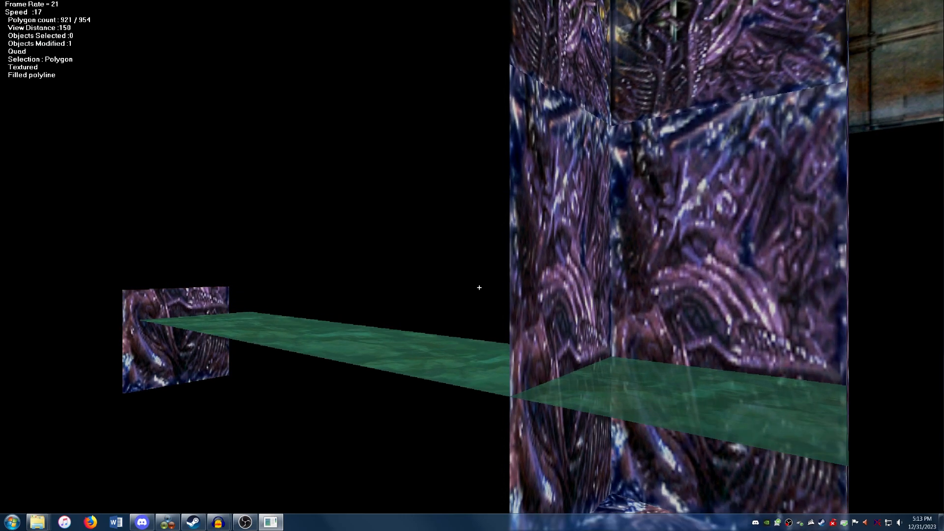
{"action": "key", "text": "Right"}
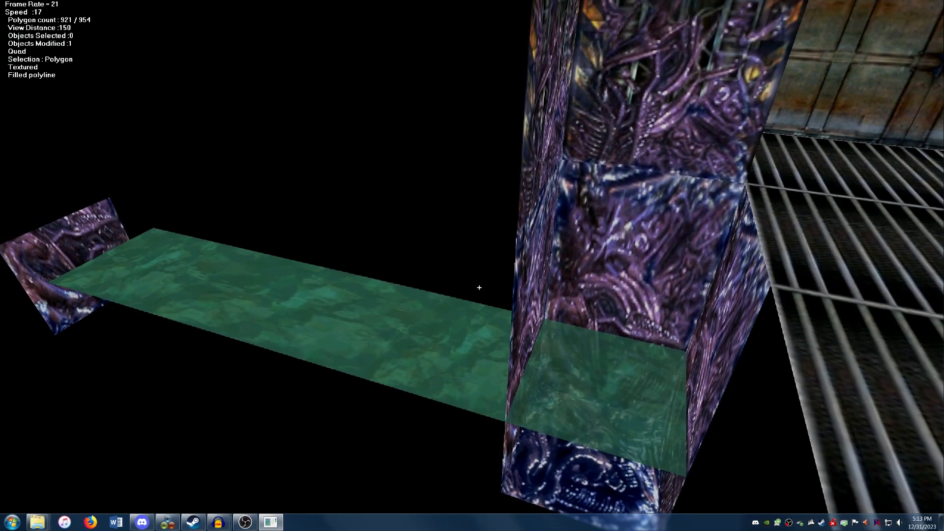
{"action": "key", "text": "Page_Down"}
{"action": "key", "text": "Left"}
{"action": "left_click", "coordinate": [9, 4]}
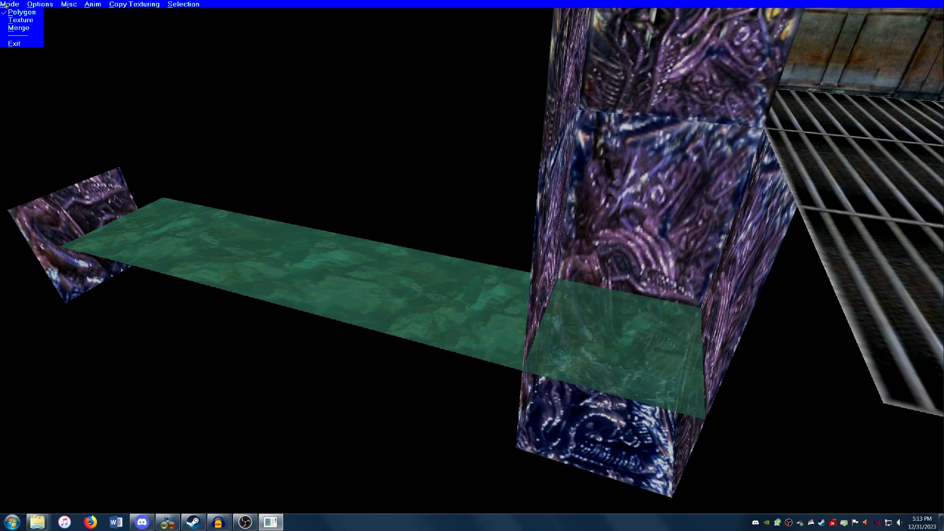
{"action": "left_click", "coordinate": [14, 43]}
{"action": "left_click", "coordinate": [483, 291]}
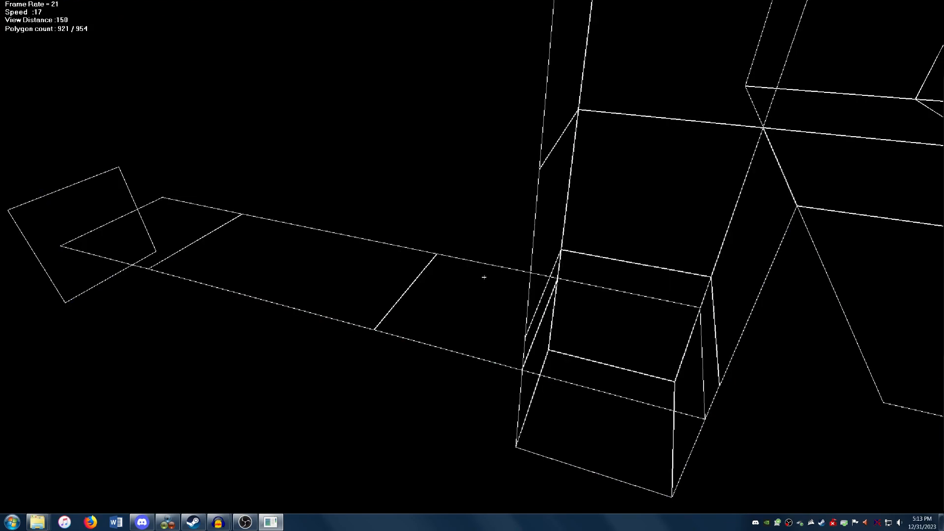
Step: Set the end wall quad's object type to Placed and select it together with the pit module DeathMod
{"action": "left_click", "coordinate": [80, 226]}
{"action": "left_click", "coordinate": [59, 4]}
{"action": "mouse_move", "coordinate": [103, 37]}
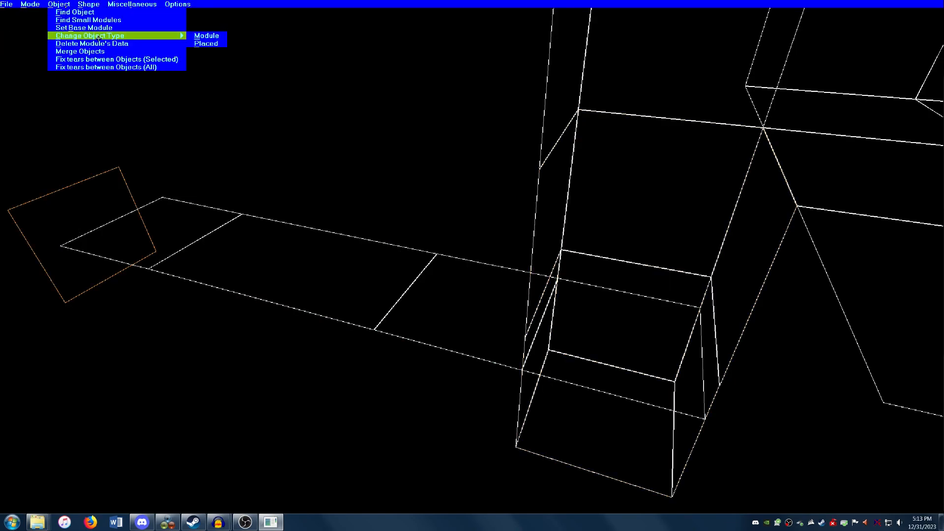
{"action": "left_click", "coordinate": [206, 44]}
{"action": "left_click", "coordinate": [614, 282]}
{"action": "left_click", "coordinate": [123, 233], "text": "shift"}
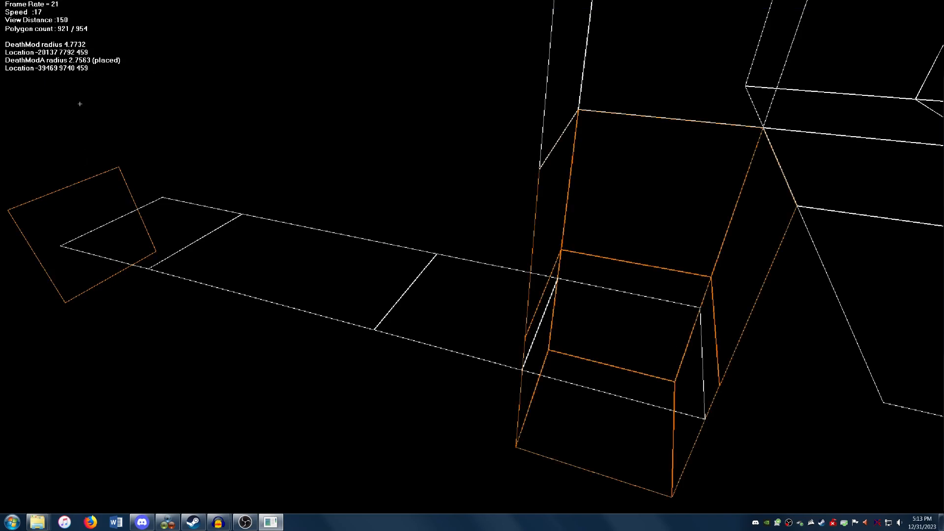
Step: Change the end wall quad DeathModA's object type to Module
{"action": "left_click", "coordinate": [82, 193]}
{"action": "left_click", "coordinate": [59, 3]}
{"action": "mouse_move", "coordinate": [123, 35]}
{"action": "left_click", "coordinate": [196, 36]}
Step: Select the pit module DeathMod and the end wall quad and merge them into one object
{"action": "left_click", "coordinate": [600, 232]}
{"action": "left_click", "coordinate": [98, 240], "text": "shift"}
{"action": "mouse_move", "coordinate": [7, 2]}
{"action": "left_click", "coordinate": [59, 4]}
{"action": "left_click", "coordinate": [78, 43]}
{"action": "key", "text": "Return"}
Step: Save the level file and close the level editor
{"action": "left_click", "coordinate": [24, 4]}
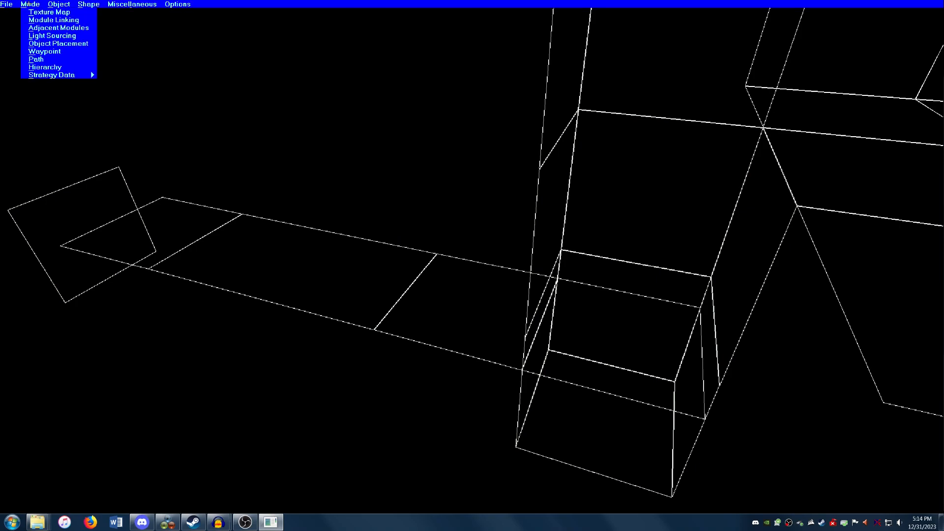
{"action": "mouse_move", "coordinate": [7, 3]}
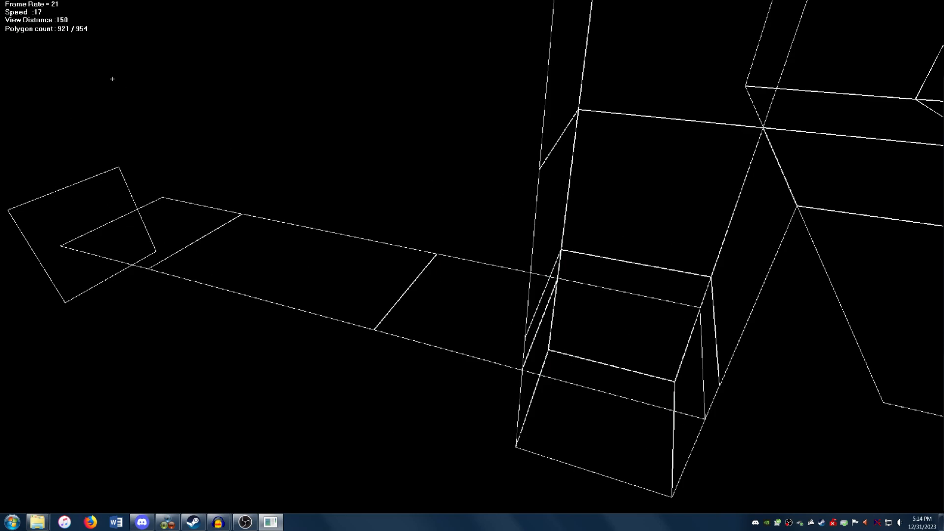
{"action": "left_click", "coordinate": [7, 4]}
{"action": "left_click", "coordinate": [14, 12]}
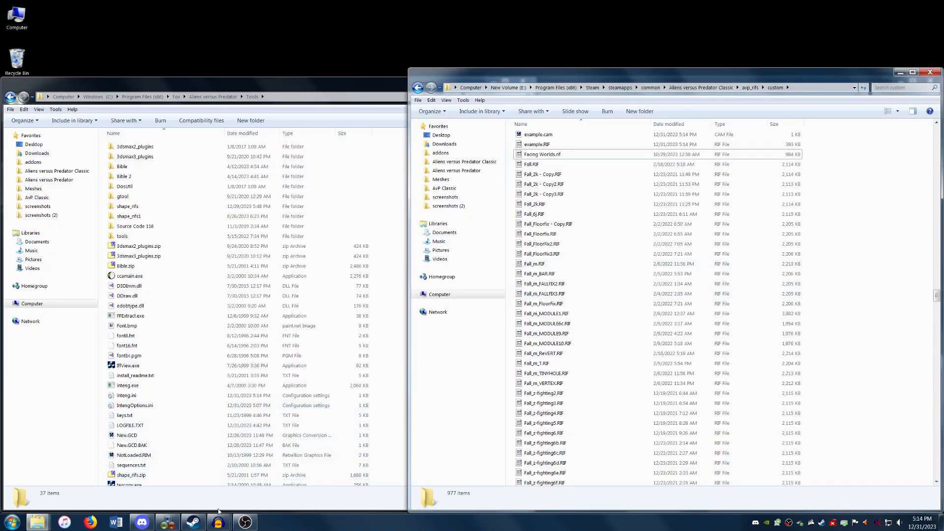
Step: Switch to Steam and launch Aliens versus Predator from the game library
{"action": "left_click", "coordinate": [192, 523]}
{"action": "right_click", "coordinate": [166, 239]}
{"action": "left_click", "coordinate": [183, 243]}
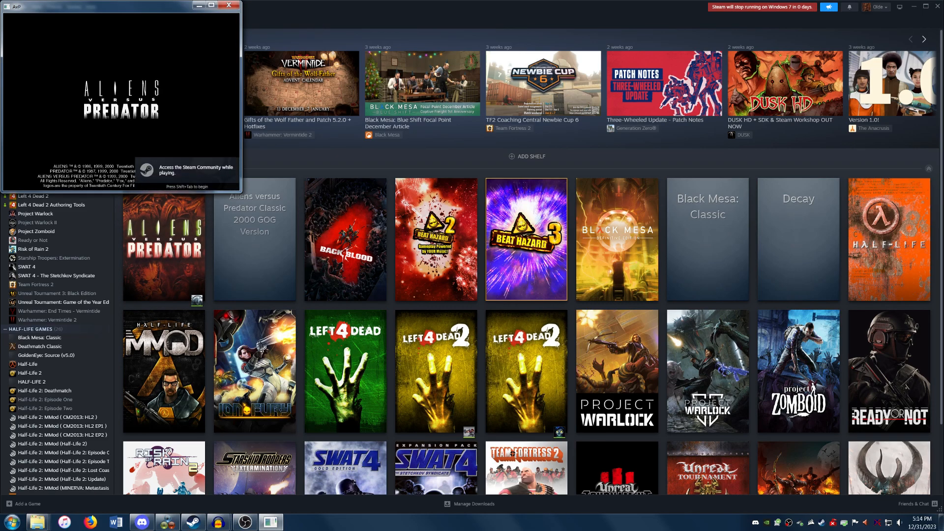
Step: Load the saved multiplayer configuration and start a match on the example level
{"action": "key", "text": "Down"}
{"action": "key", "text": "Return"}
{"action": "key", "text": "Return"}
{"action": "key", "text": "Down"}
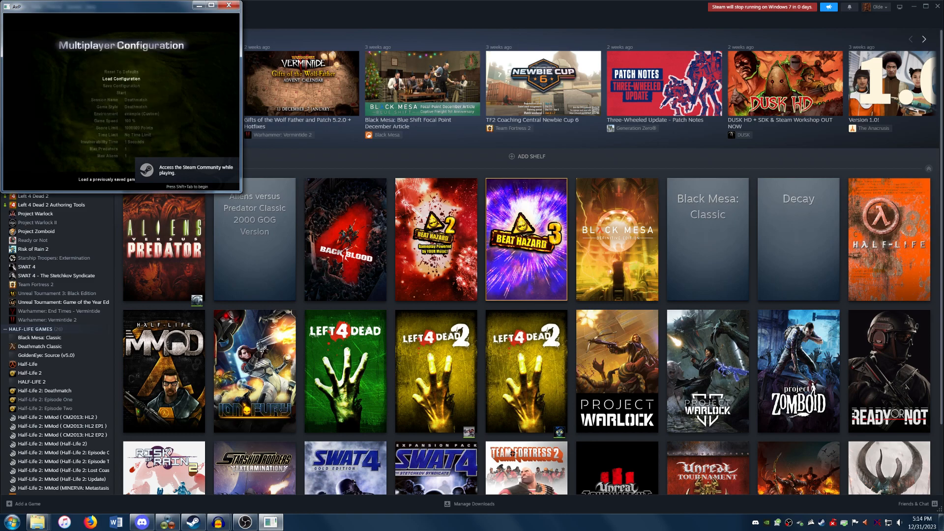
{"action": "key", "text": "Return"}
{"action": "key", "text": "Down"}
{"action": "key", "text": "Return"}
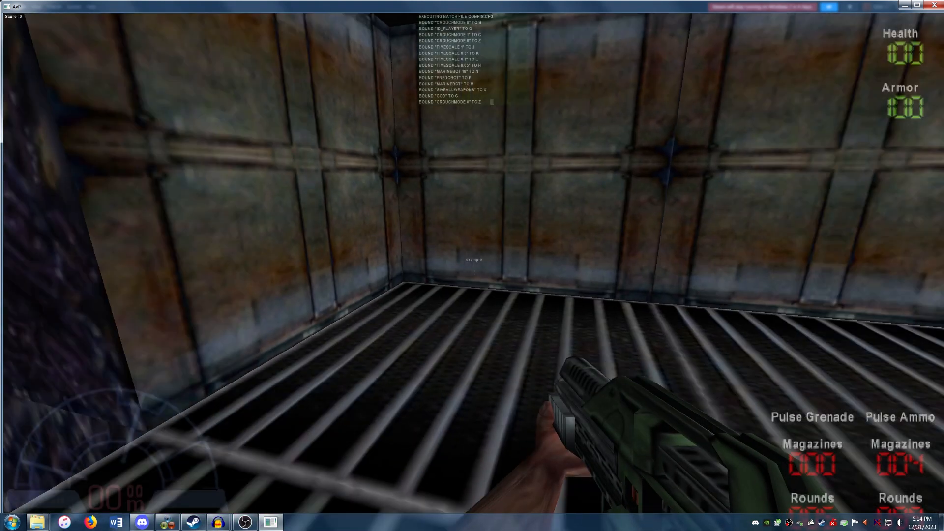
Step: Walk into the pit and inspect its walls and water from above and below the surface
{"action": "key", "text": "w"}
{"action": "key", "text": "w"}
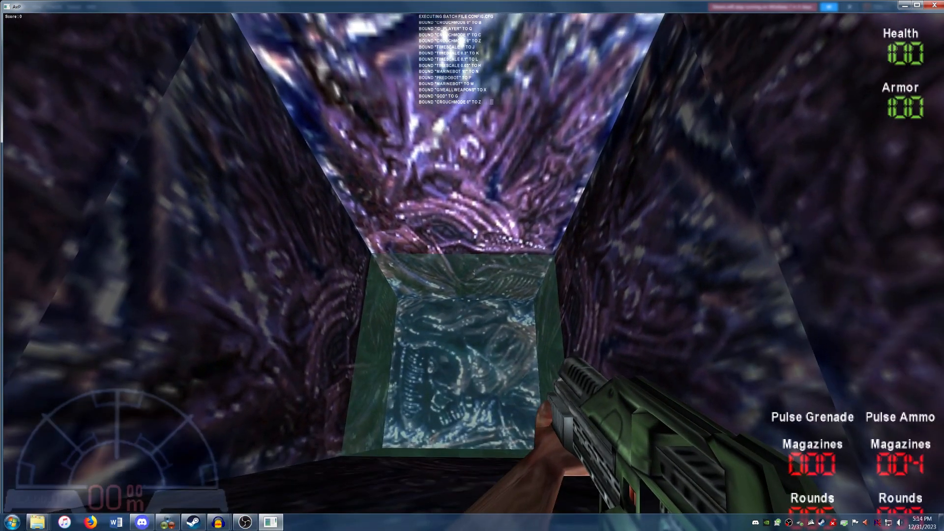
{"action": "key", "text": "space"}
{"action": "key", "text": "space"}
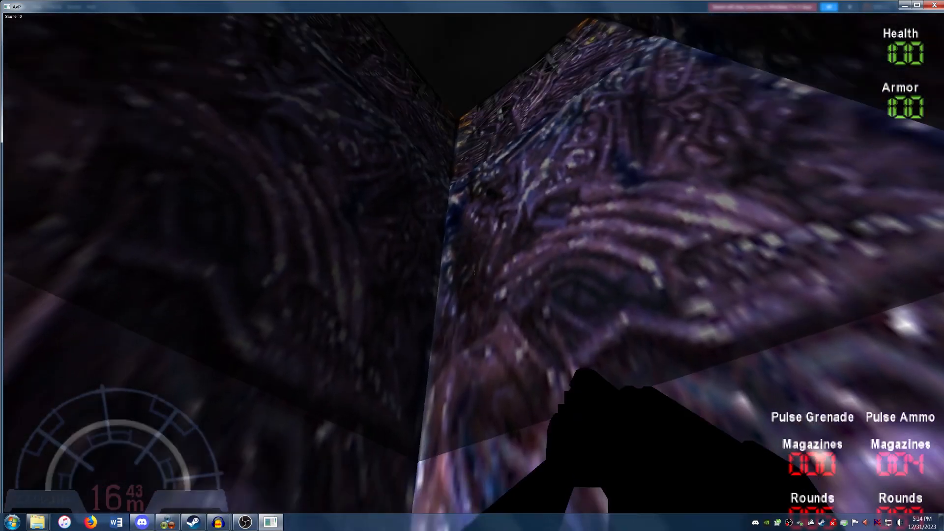
Step: Abort the match, exit the game and reopen the example level in the level editor
{"action": "key", "text": "Escape"}
{"action": "key", "text": "Up"}
{"action": "key", "text": "Return"}
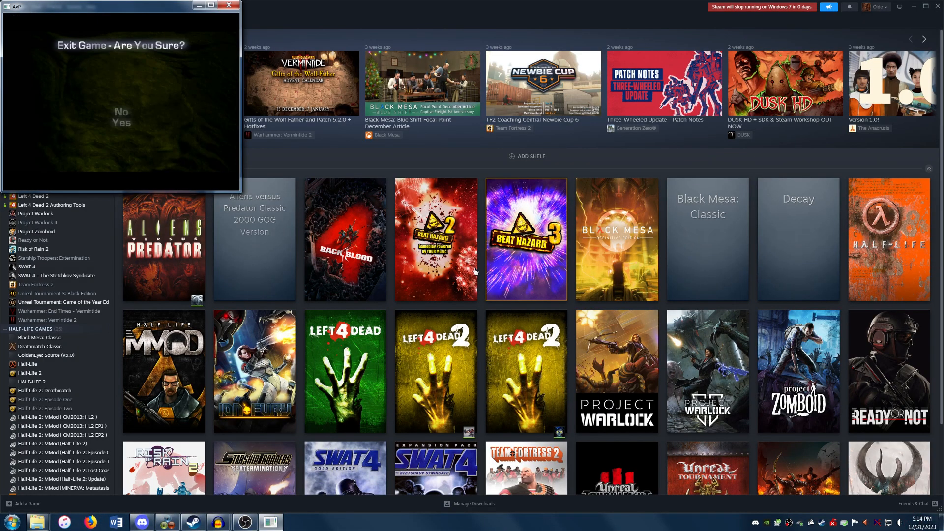
{"action": "key", "text": "Up"}
{"action": "key", "text": "Return"}
{"action": "mouse_move", "coordinate": [38, 525]}
{"action": "left_click", "coordinate": [258, 472]}
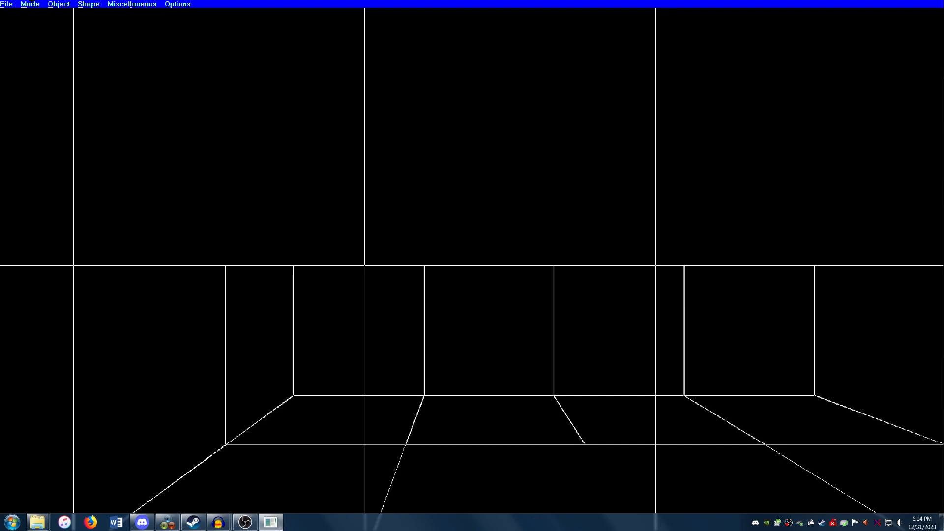
Step: In Texture Map mode, select the pit's water quad and add the No Light flag to it
{"action": "left_click", "coordinate": [28, 4]}
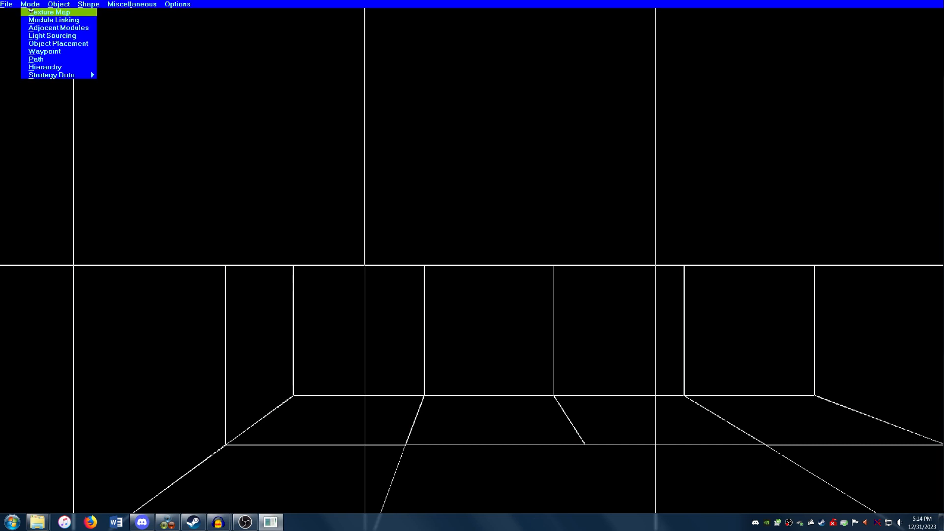
{"action": "left_click", "coordinate": [28, 11]}
{"action": "key", "text": "Down"}
{"action": "key", "text": "Left"}
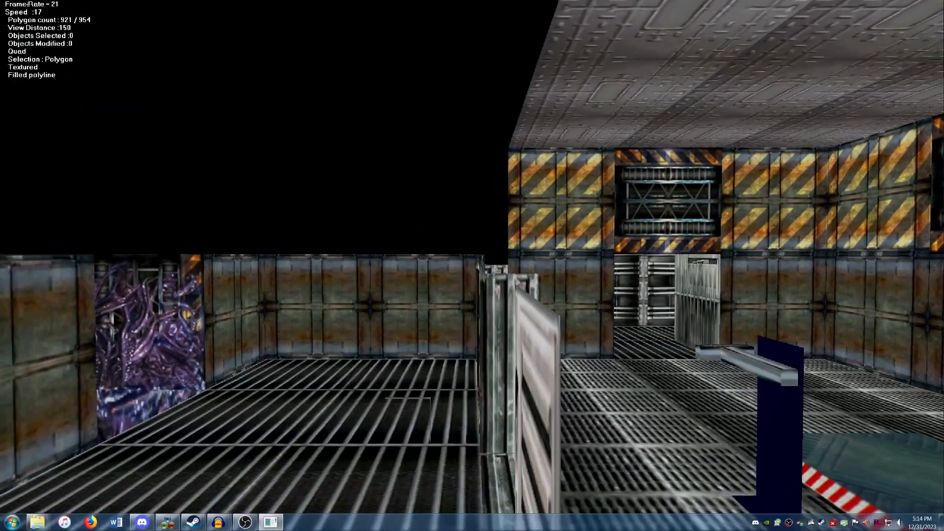
{"action": "key", "text": "Left"}
{"action": "key", "text": "Down"}
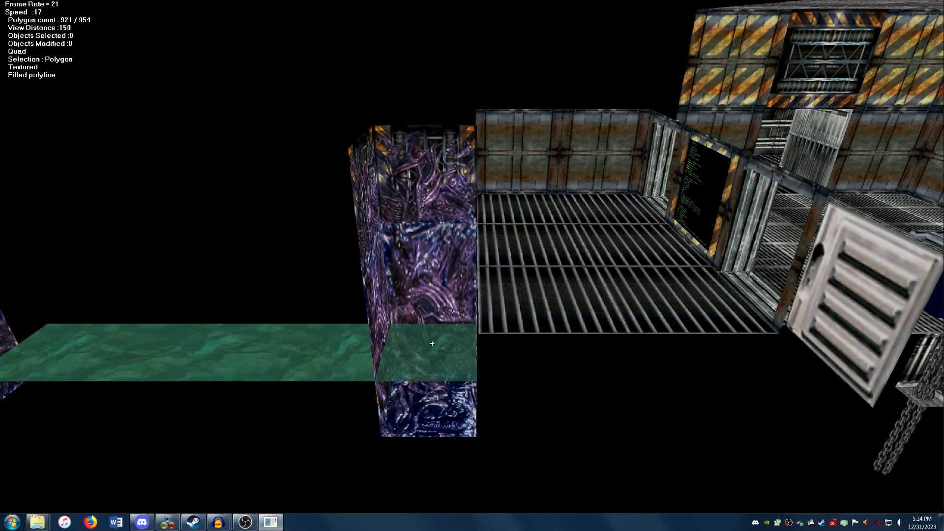
{"action": "right_click", "coordinate": [429, 341]}
{"action": "mouse_move", "coordinate": [467, 369]}
{"action": "mouse_move", "coordinate": [523, 368]}
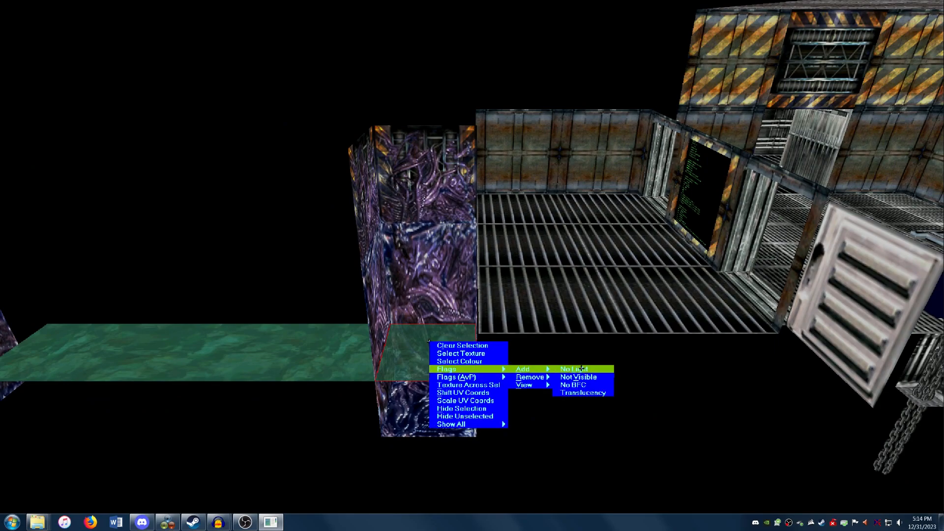
{"action": "left_click", "coordinate": [582, 368]}
Step: Exit the level editor with the changes saved and relaunch Aliens versus Predator from the Steam library
{"action": "left_click", "coordinate": [10, 4]}
{"action": "left_click", "coordinate": [30, 44]}
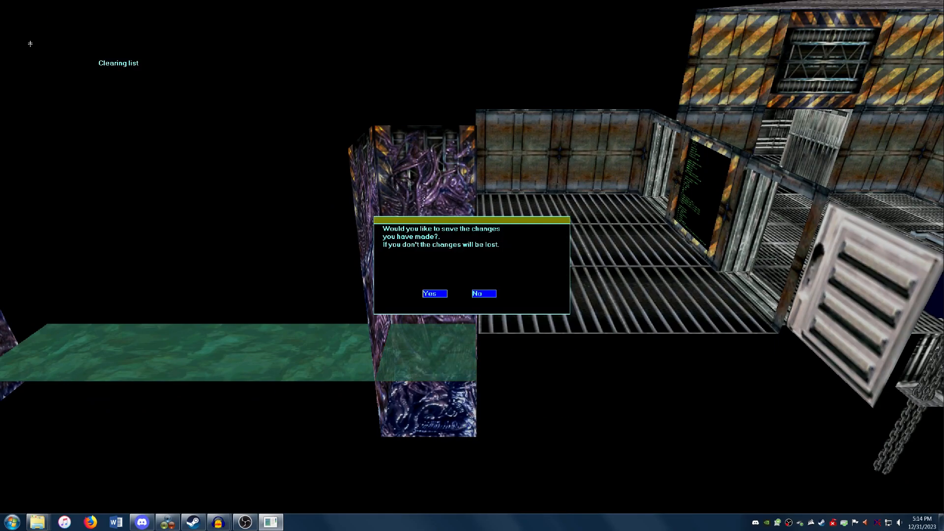
{"action": "key", "text": "Return"}
{"action": "right_click", "coordinate": [186, 218]}
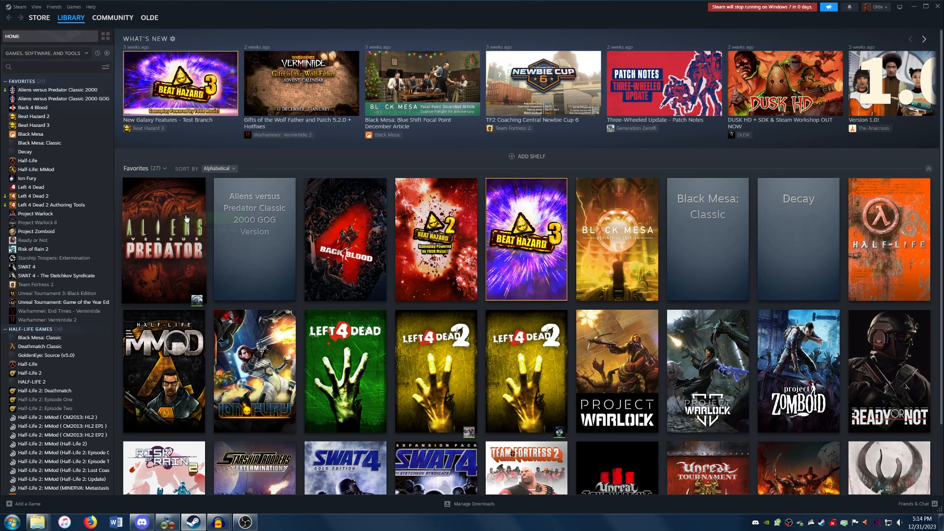
{"action": "left_click", "coordinate": [189, 219]}
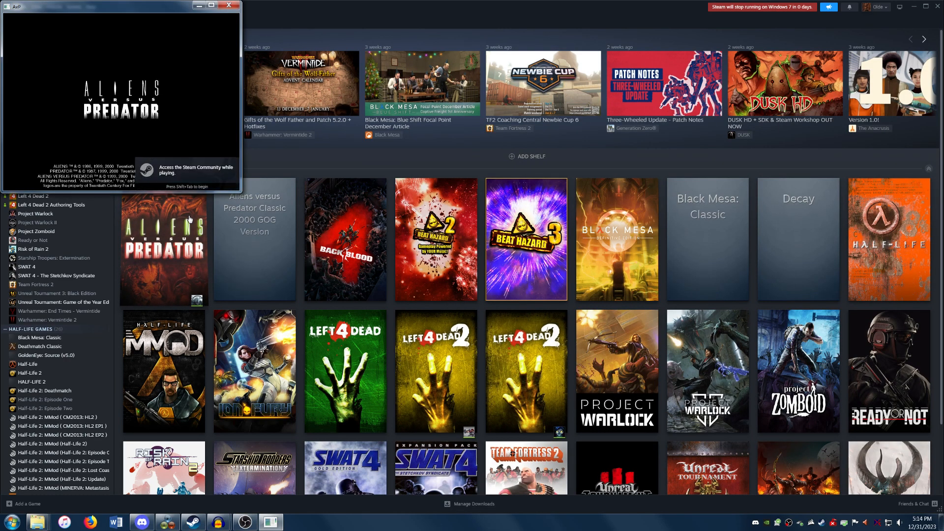
Step: Start a multiplayer match on the example level from the game's main menu
{"action": "key", "text": "Down"}
{"action": "key", "text": "Down"}
{"action": "key", "text": "Return"}
{"action": "key", "text": "Return"}
{"action": "key", "text": "Return"}
{"action": "key", "text": "Return"}
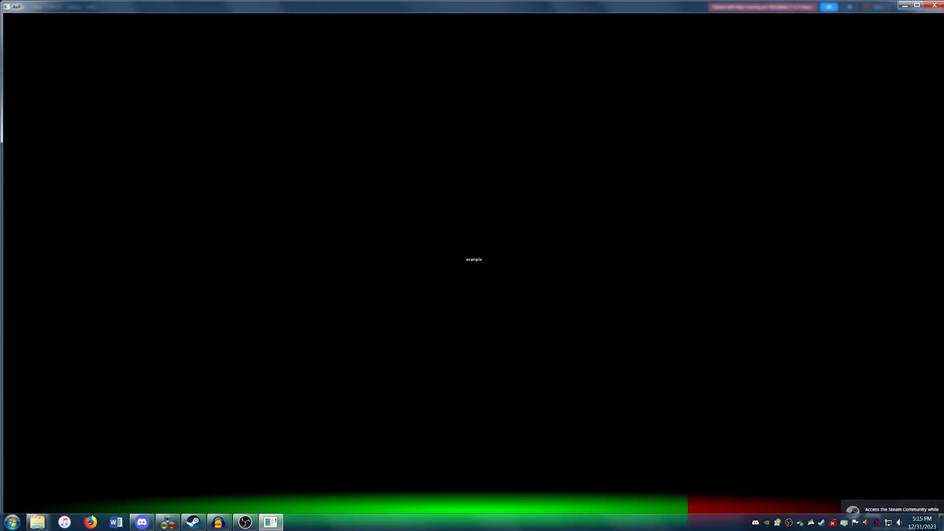
{"action": "key", "text": "Return"}
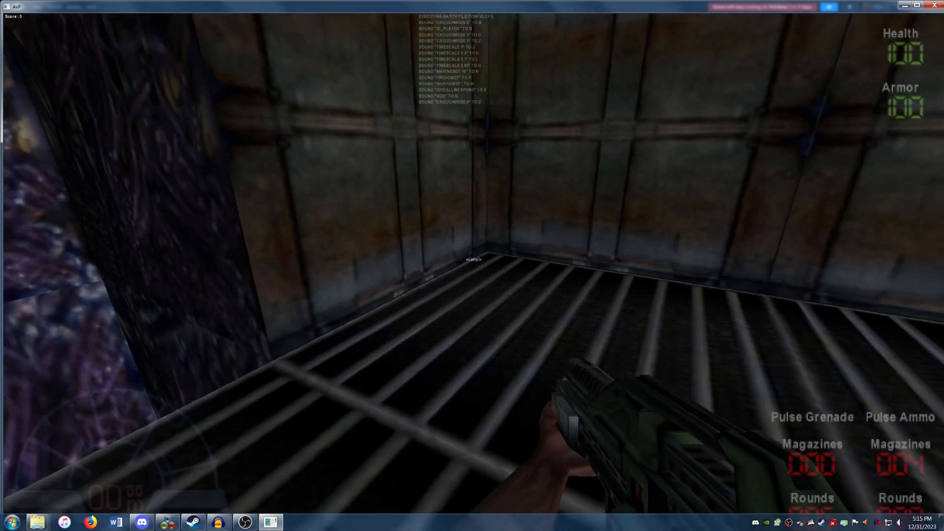
Step: Drop into the pit and examine the water surface's lighting from different angles
{"action": "key", "text": "w"}
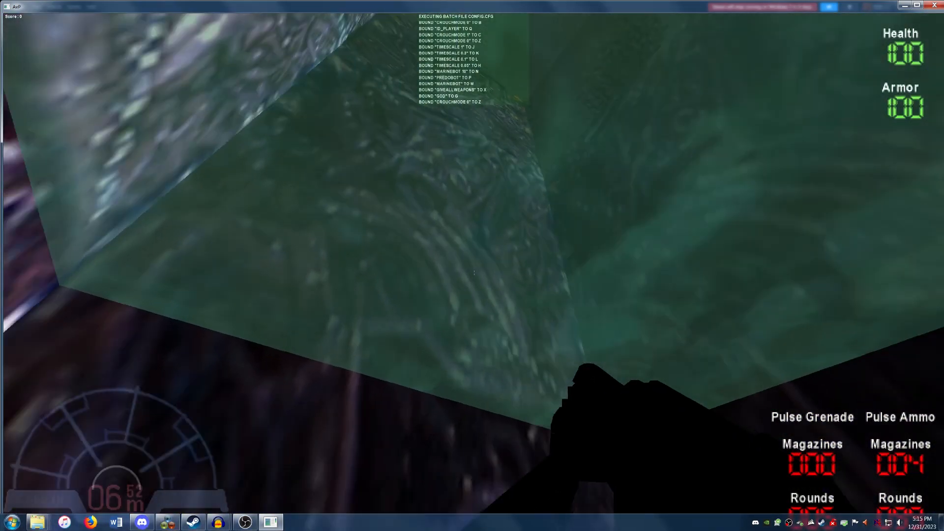
{"action": "key", "text": "s"}
{"action": "key", "text": "w"}
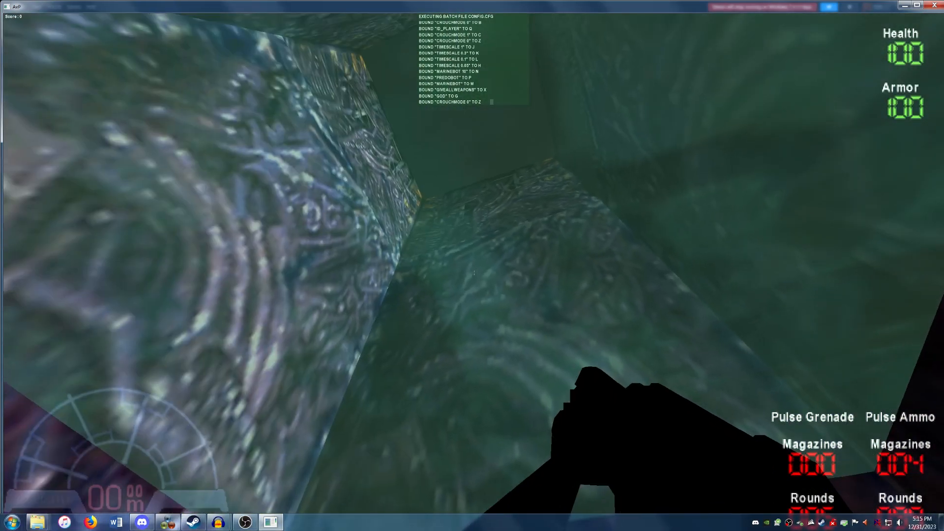
{"action": "key", "text": "s"}
{"action": "key", "text": "w"}
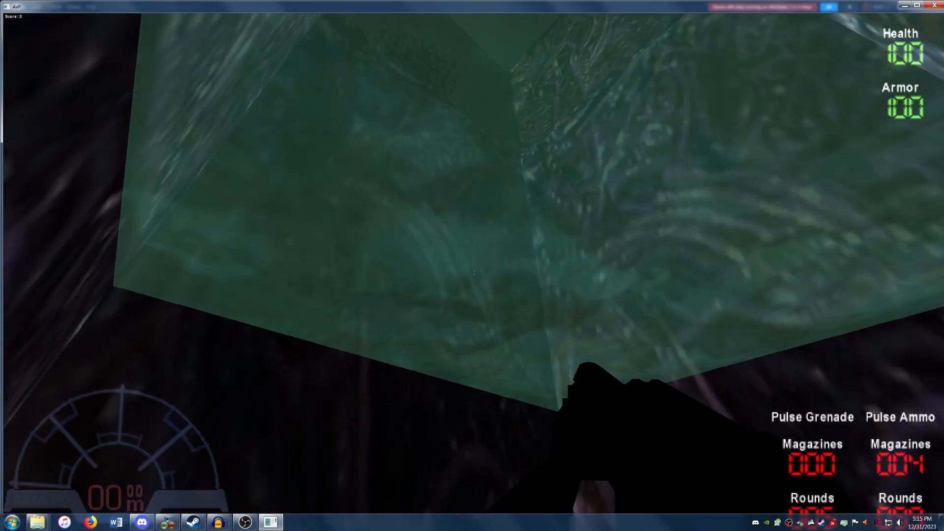
Step: Abort the match and exit the game
{"action": "key", "text": "Escape"}
{"action": "key", "text": "Up"}
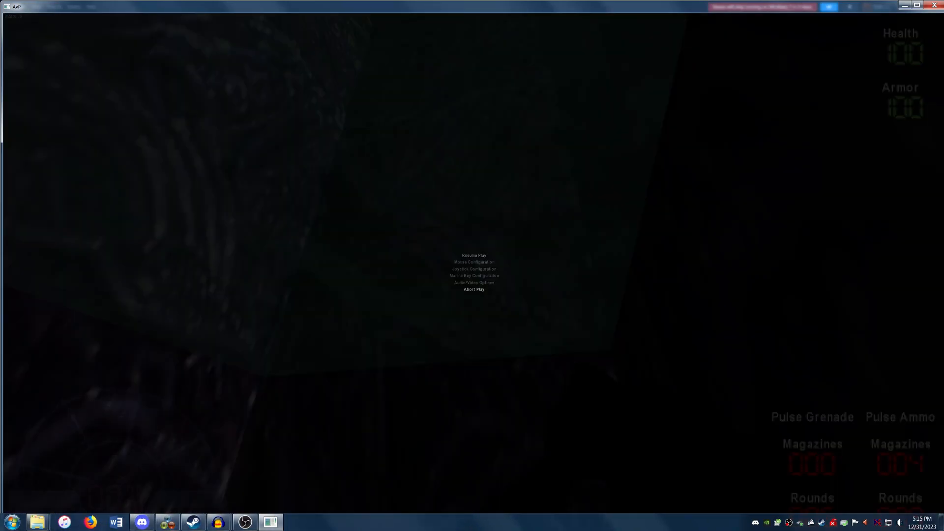
{"action": "key", "text": "Return"}
{"action": "key", "text": "Escape"}
{"action": "key", "text": "Down"}
{"action": "key", "text": "Return"}
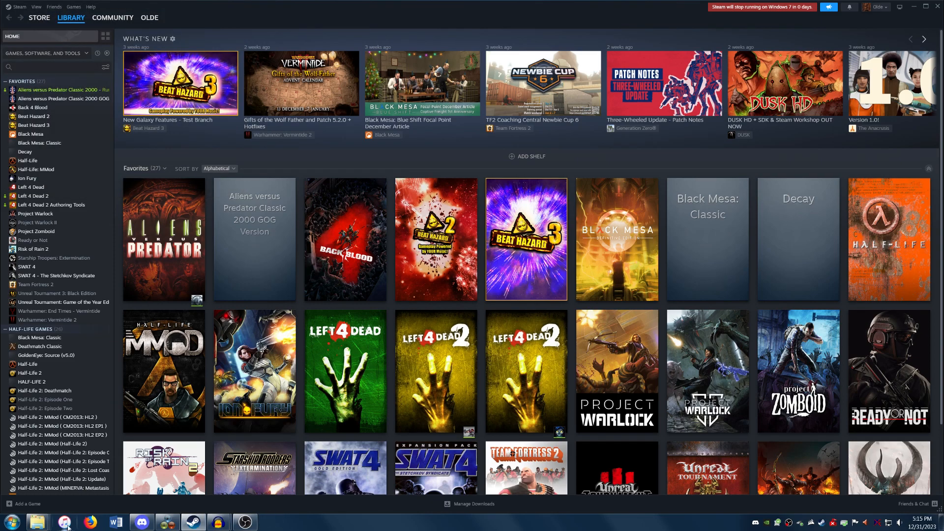
Step: Open example.RIF from the custom folder in the level editor and select the pit's water quad in Texture Map mode
{"action": "mouse_move", "coordinate": [46, 524]}
{"action": "left_click", "coordinate": [232, 487]}
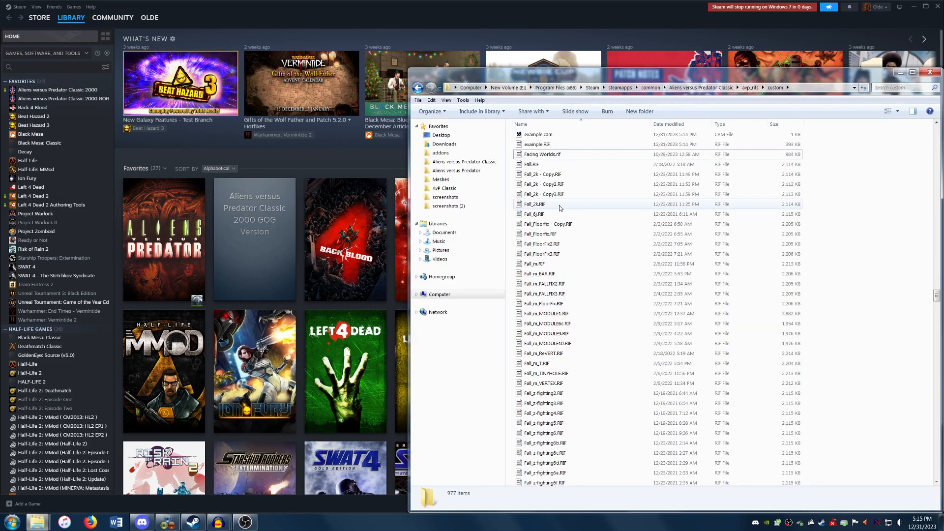
{"action": "double_click", "coordinate": [565, 147]}
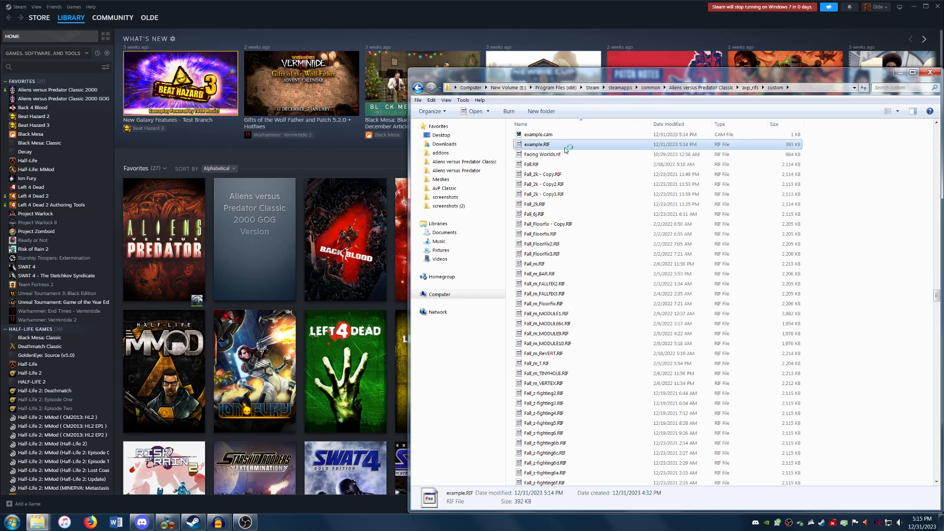
{"action": "key", "text": "Down"}
{"action": "key", "text": "Left"}
{"action": "key", "text": "Left"}
{"action": "key", "text": "Down"}
{"action": "key", "text": "Up"}
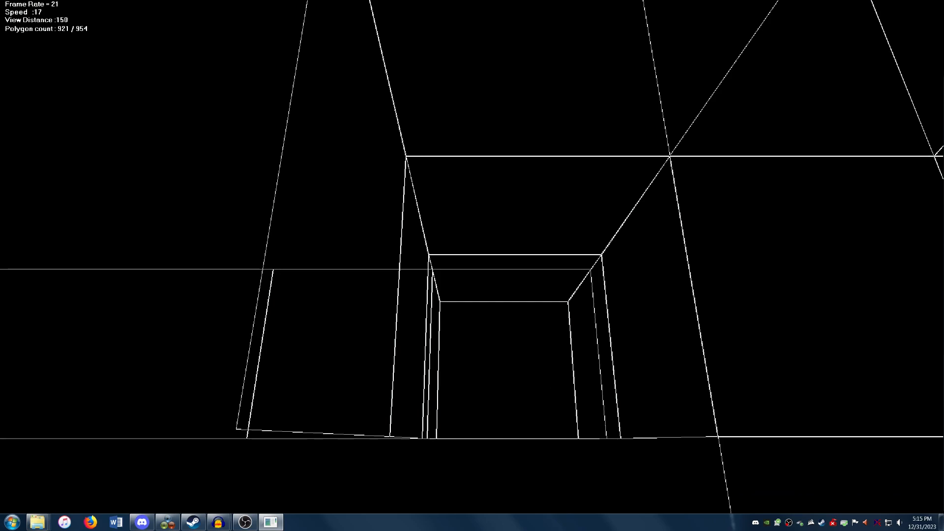
{"action": "key", "text": "alt"}
{"action": "key", "text": "m"}
{"action": "key", "text": "Return"}
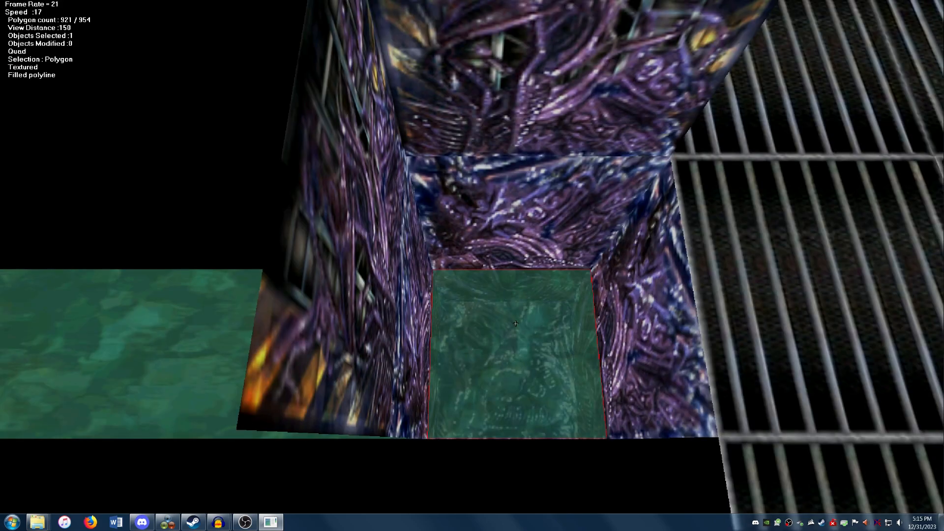
Step: Create a texture animation on the selected water quad and add a second frame to it
{"action": "right_click", "coordinate": [159, 47]}
{"action": "left_click", "coordinate": [93, 5]}
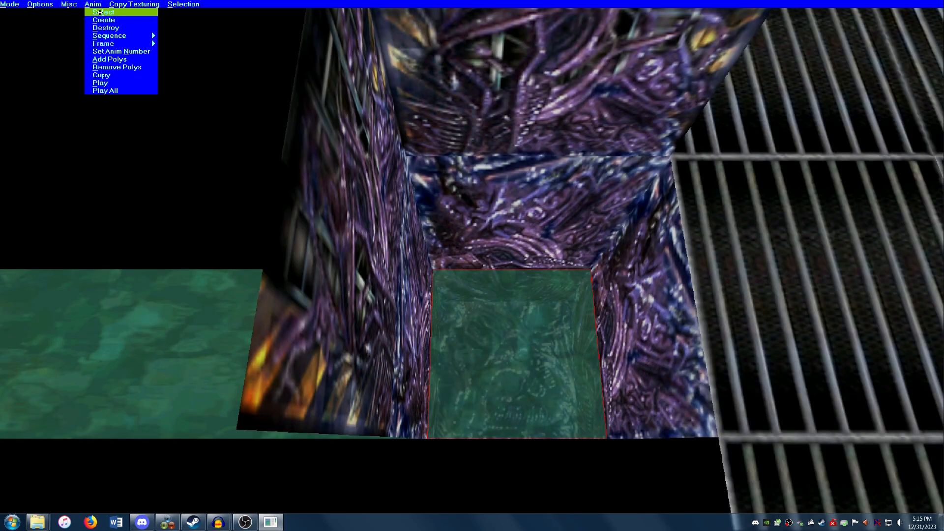
{"action": "left_click", "coordinate": [102, 19]}
{"action": "right_click", "coordinate": [123, 27]}
{"action": "left_click", "coordinate": [93, 4]}
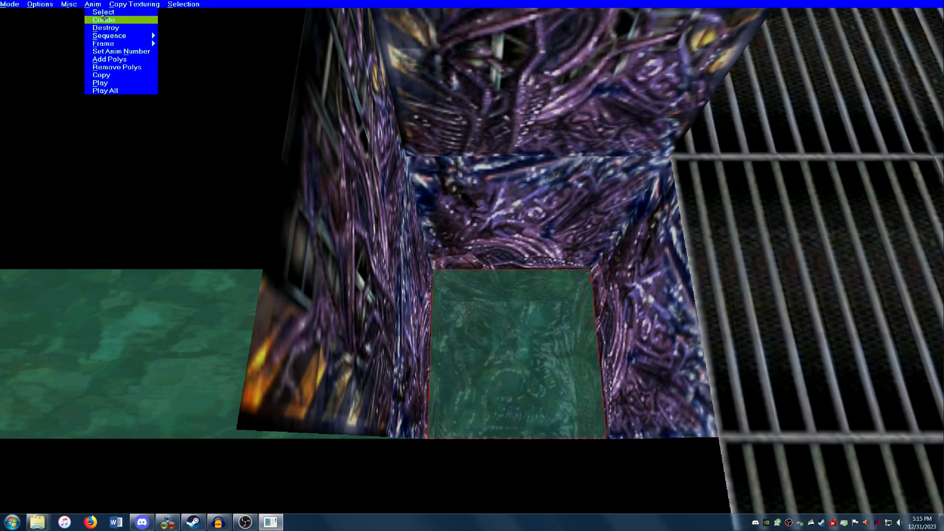
{"action": "left_click", "coordinate": [104, 43]}
{"action": "left_click", "coordinate": [179, 57]}
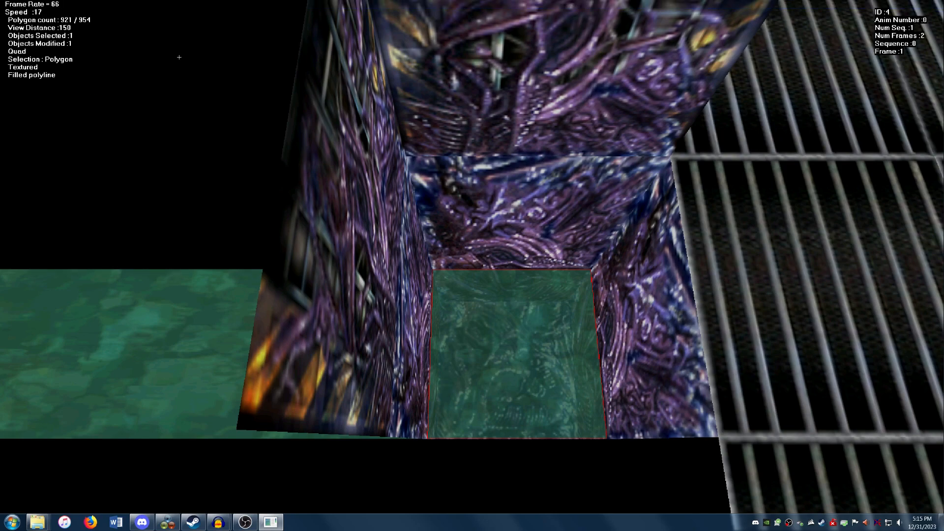
Step: For the second frame, map the water quad's texture nodes to the corners clockwise, starting from the top right corner
{"action": "left_click", "coordinate": [531, 314]}
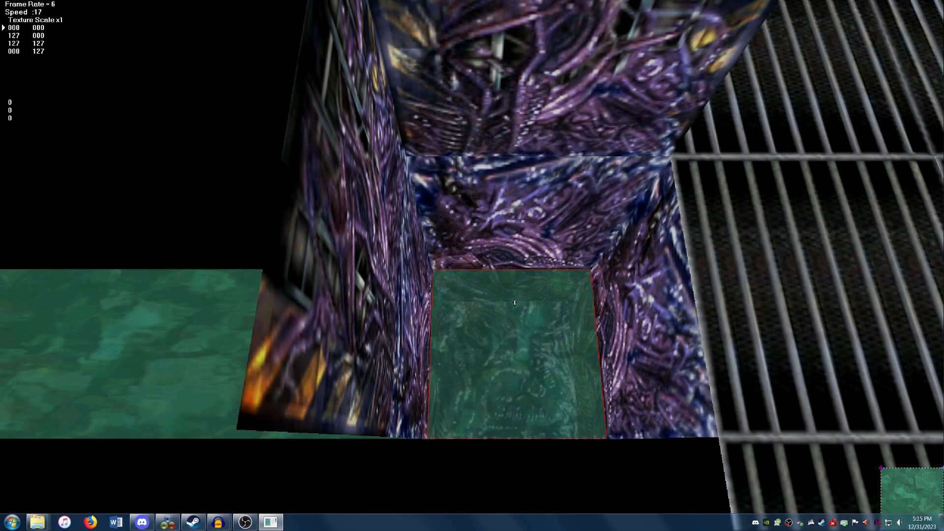
{"action": "right_click", "coordinate": [523, 295]}
{"action": "mouse_move", "coordinate": [676, 300]}
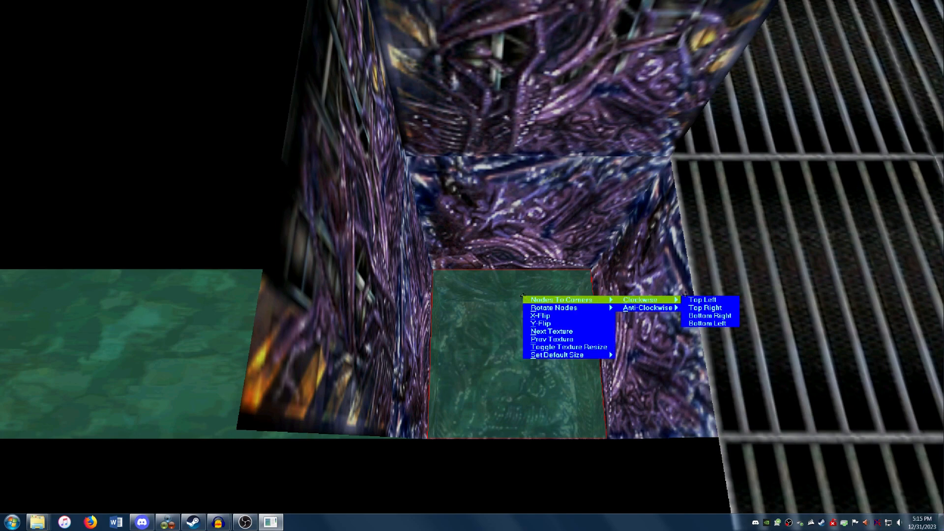
{"action": "left_click", "coordinate": [693, 301]}
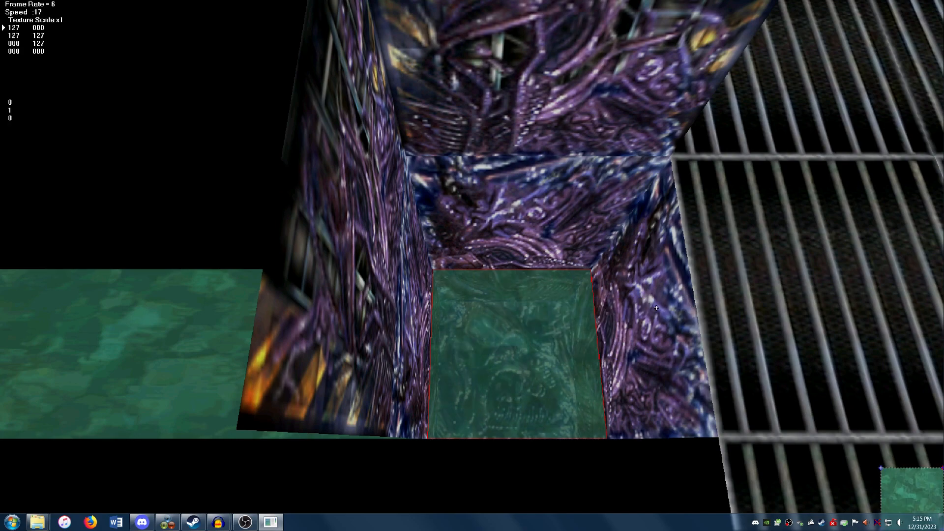
Step: Add a third animation frame and map the water quad's texture nodes clockwise from a different corner
{"action": "left_click", "coordinate": [7, 4]}
{"action": "left_click", "coordinate": [7, 12]}
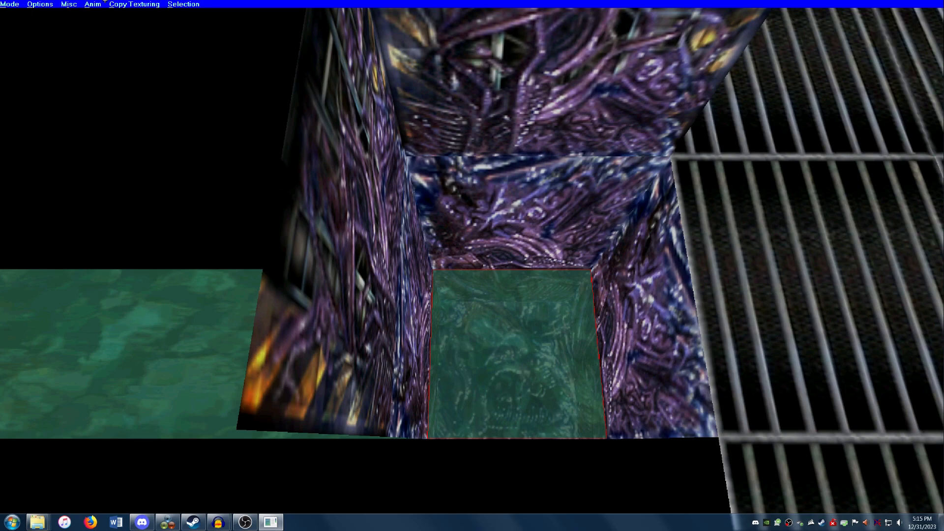
{"action": "left_click", "coordinate": [103, 3]}
{"action": "mouse_move", "coordinate": [128, 41]}
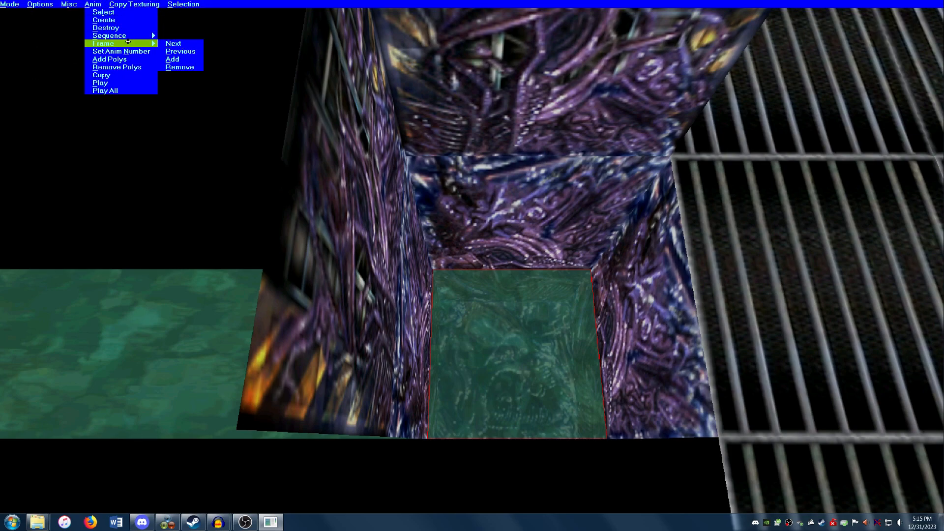
{"action": "left_click", "coordinate": [179, 58]}
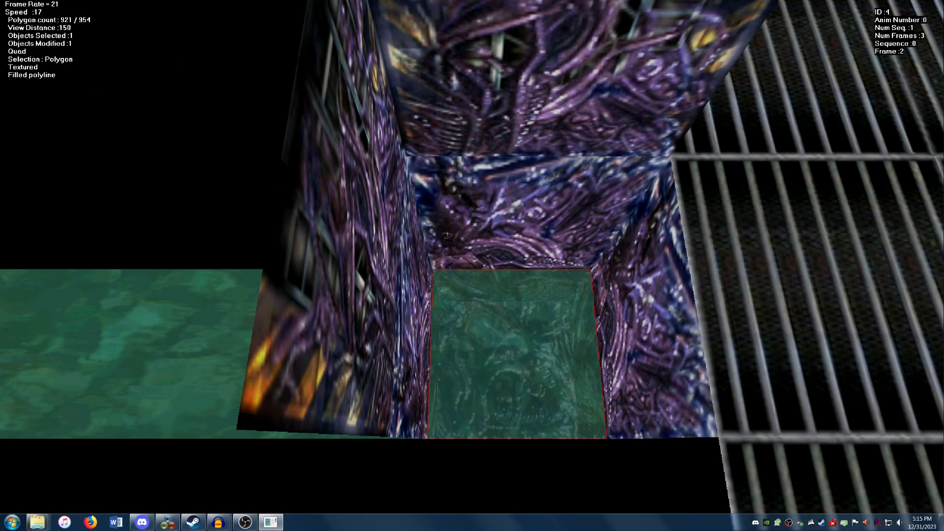
{"action": "right_click", "coordinate": [480, 281]}
{"action": "mouse_move", "coordinate": [583, 287]}
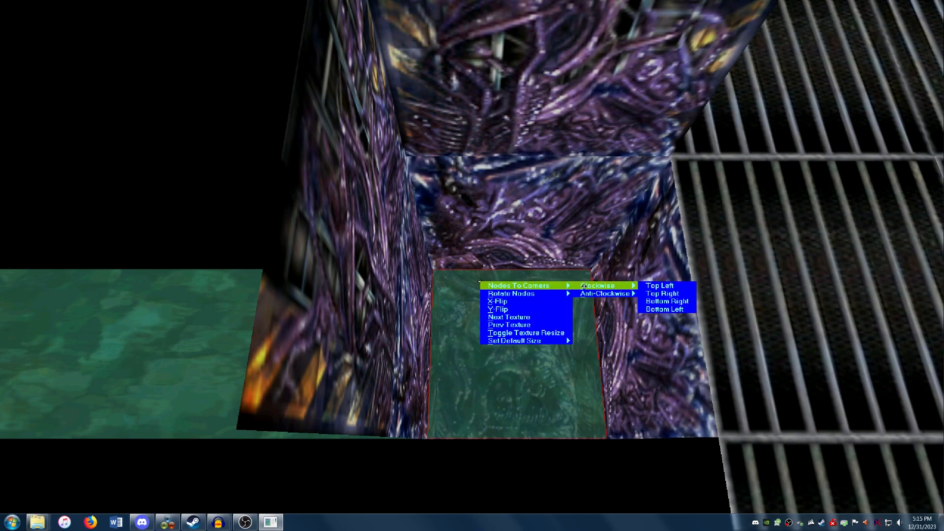
{"action": "left_click", "coordinate": [662, 293]}
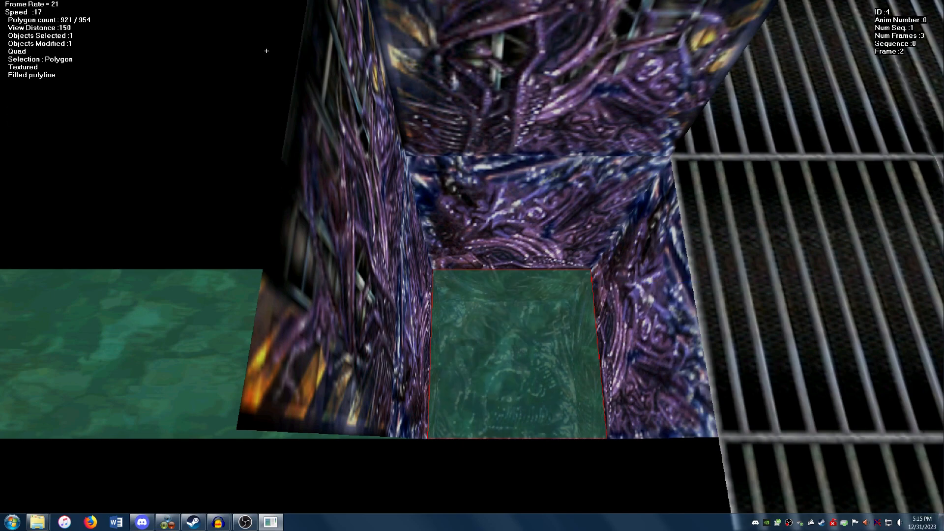
Step: Add a fourth animation frame and map the water quad's texture nodes to corners clockwise from another corner
{"action": "mouse_move", "coordinate": [30, 3]}
{"action": "left_click", "coordinate": [102, 2]}
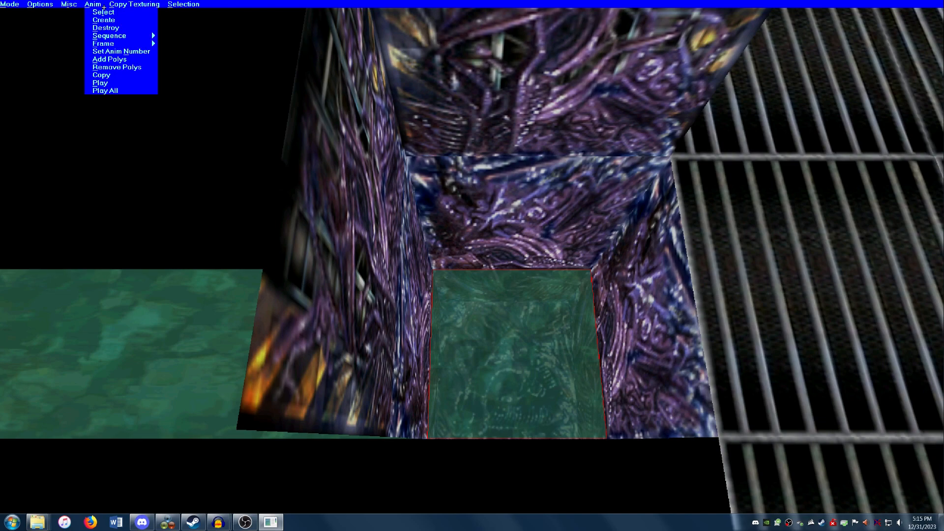
{"action": "mouse_move", "coordinate": [125, 43]}
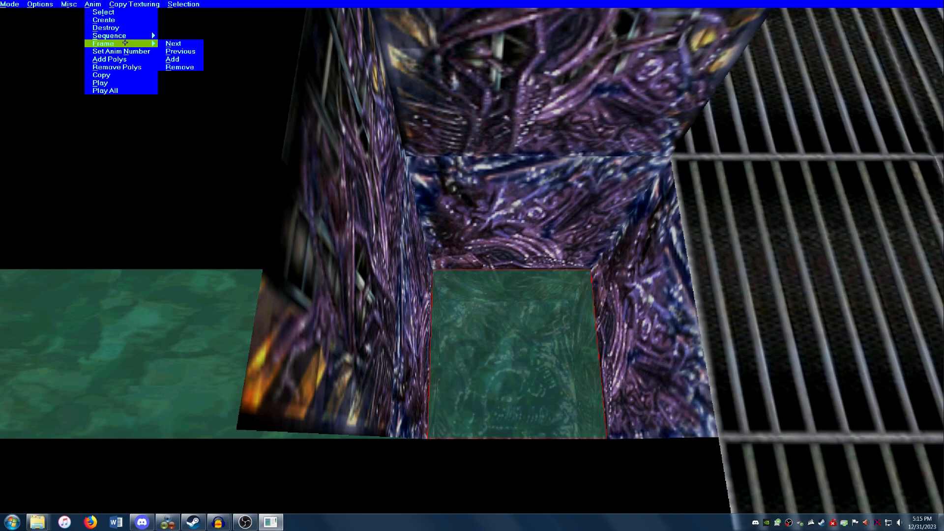
{"action": "left_click", "coordinate": [186, 59]}
{"action": "right_click", "coordinate": [491, 284]}
{"action": "mouse_move", "coordinate": [530, 287]}
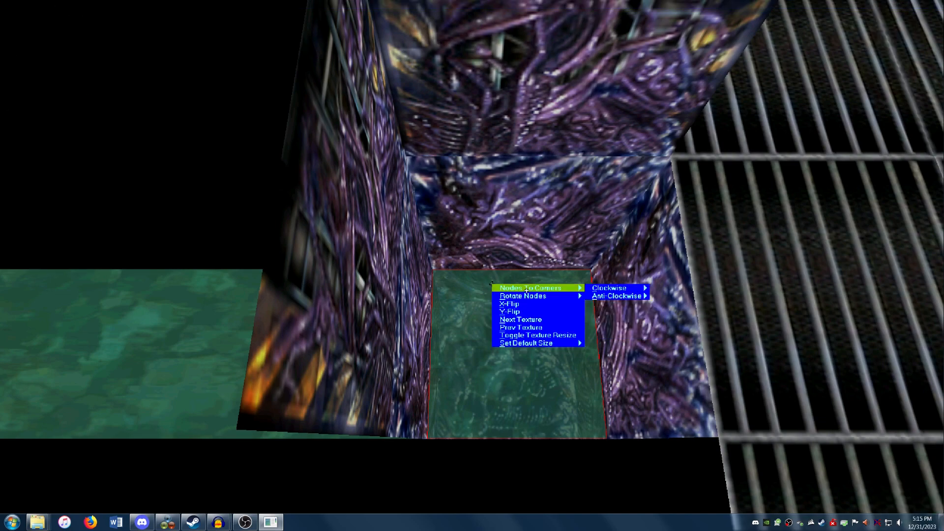
{"action": "mouse_move", "coordinate": [610, 287]}
{"action": "left_click", "coordinate": [682, 311]}
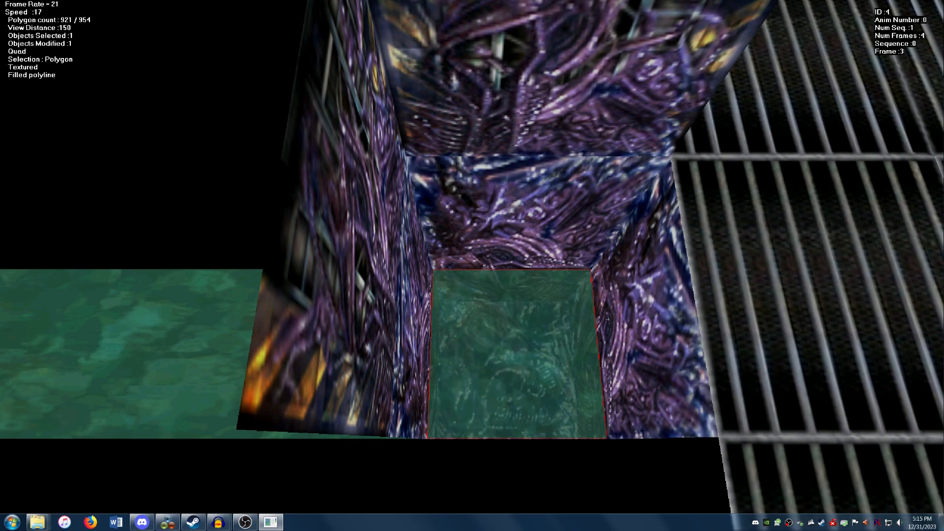
Step: Add a fifth animation frame, map the water quad's nodes to corners with the first node at 000, 127, and return to Polygon mode
{"action": "left_click", "coordinate": [93, 4]}
{"action": "mouse_move", "coordinate": [113, 44]}
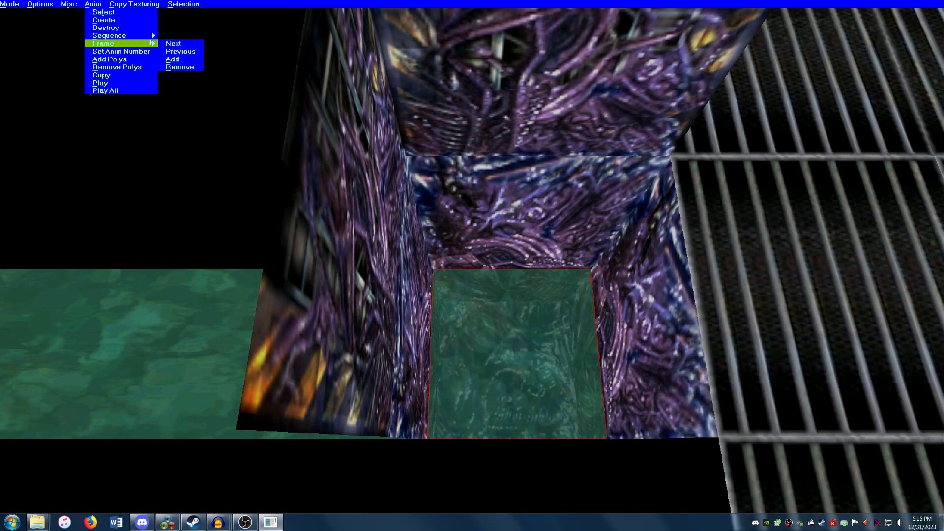
{"action": "left_click", "coordinate": [184, 59]}
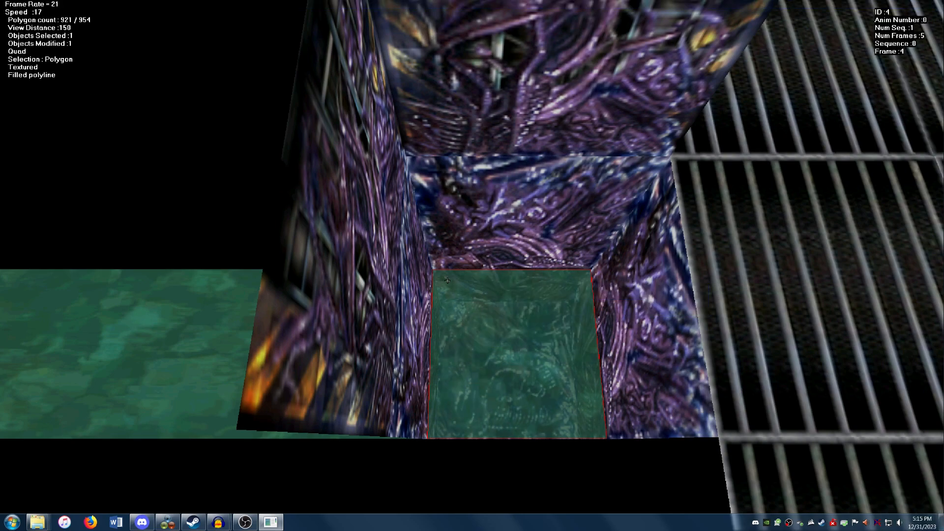
{"action": "key", "text": "t"}
{"action": "right_click", "coordinate": [532, 330]}
{"action": "mouse_move", "coordinate": [543, 320]}
{"action": "mouse_move", "coordinate": [645, 320]}
{"action": "left_click", "coordinate": [702, 319]}
{"action": "key", "text": "f"}
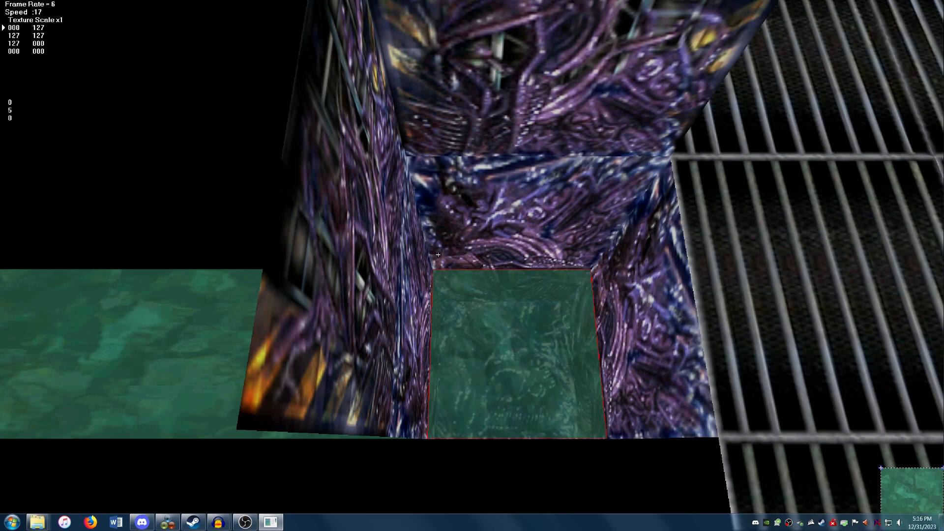
{"action": "left_click", "coordinate": [12, 4]}
{"action": "left_click", "coordinate": [22, 13]}
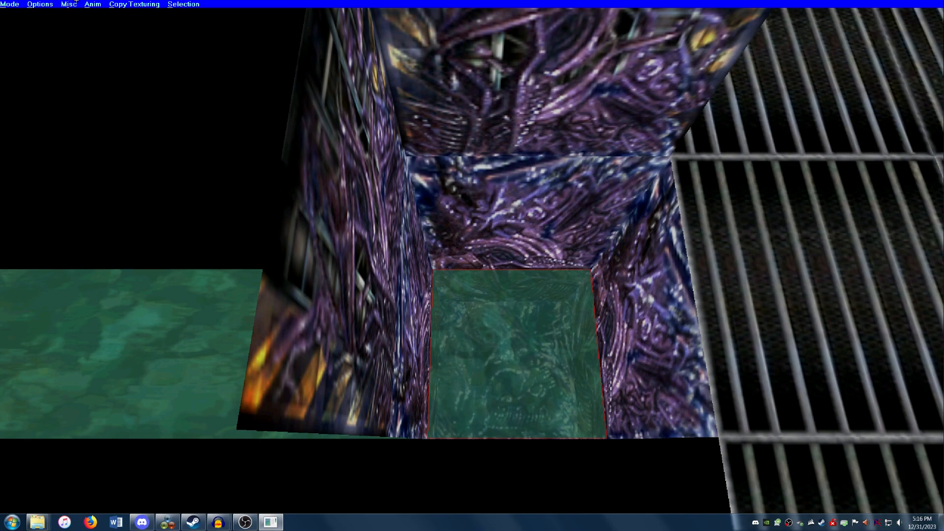
Step: Add a sixth frame, map the water quad's nodes to corners clockwise with the first node at 127, 000, and return to Polygon mode
{"action": "left_click", "coordinate": [94, 4]}
{"action": "mouse_move", "coordinate": [120, 42]}
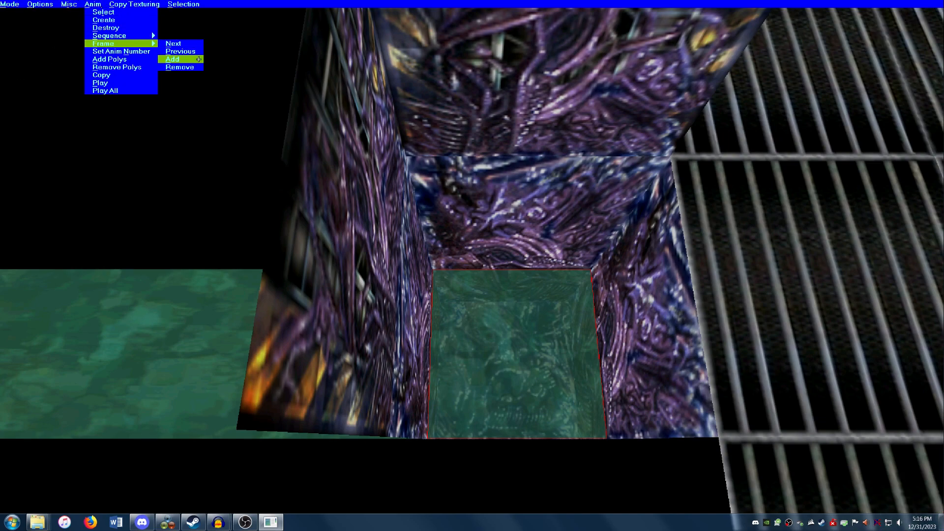
{"action": "left_click", "coordinate": [181, 57]}
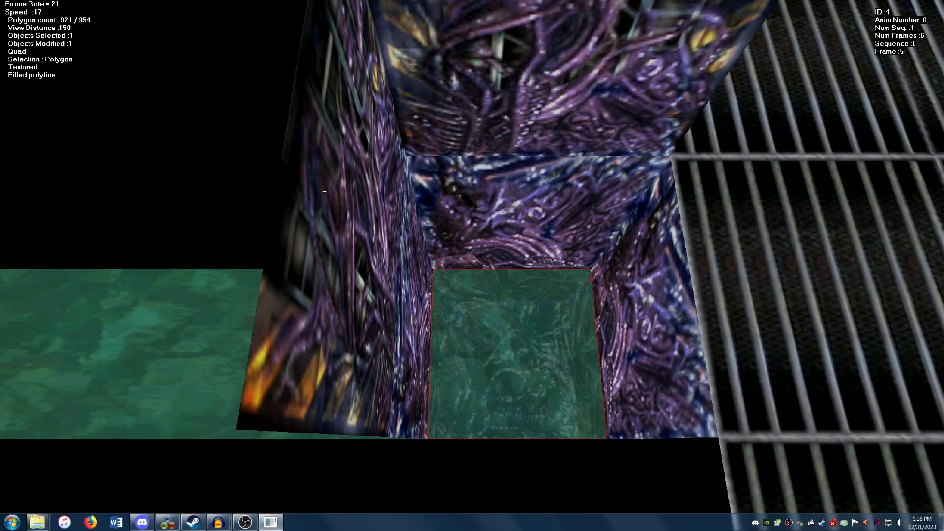
{"action": "right_click", "coordinate": [456, 252]}
{"action": "mouse_move", "coordinate": [472, 254]}
{"action": "mouse_move", "coordinate": [572, 256]}
{"action": "left_click", "coordinate": [623, 266]}
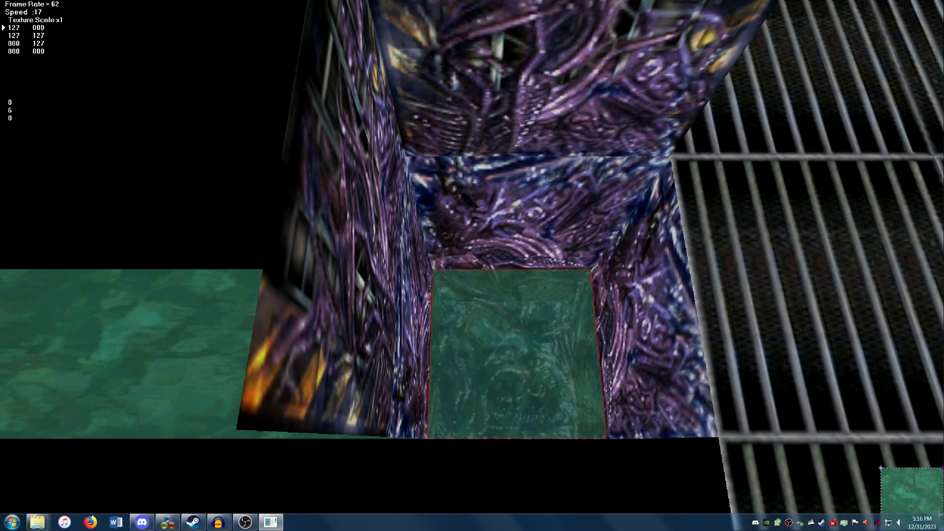
{"action": "left_click", "coordinate": [9, 4]}
{"action": "left_click", "coordinate": [16, 11]}
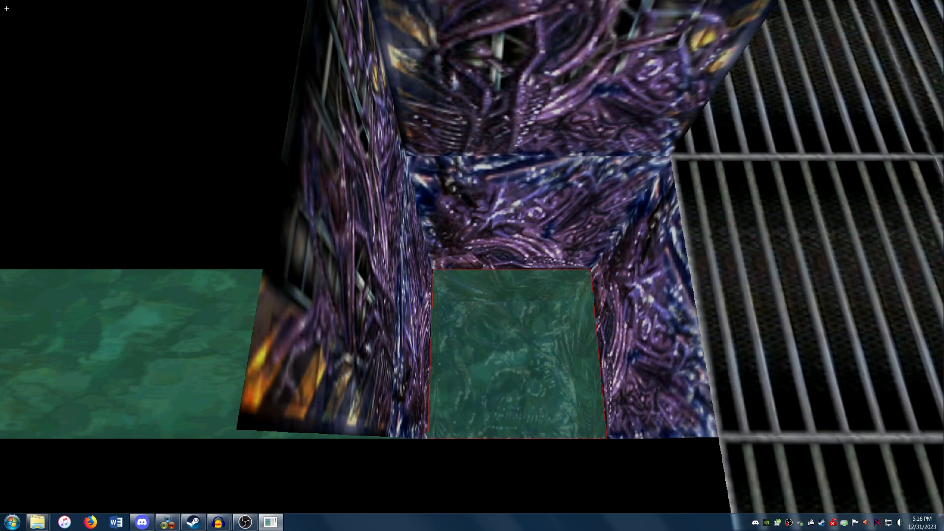
Step: Add a seventh animation frame and map the water quad's texture nodes to corners clockwise from a different starting corner
{"action": "left_click", "coordinate": [98, 4]}
{"action": "mouse_move", "coordinate": [129, 45]}
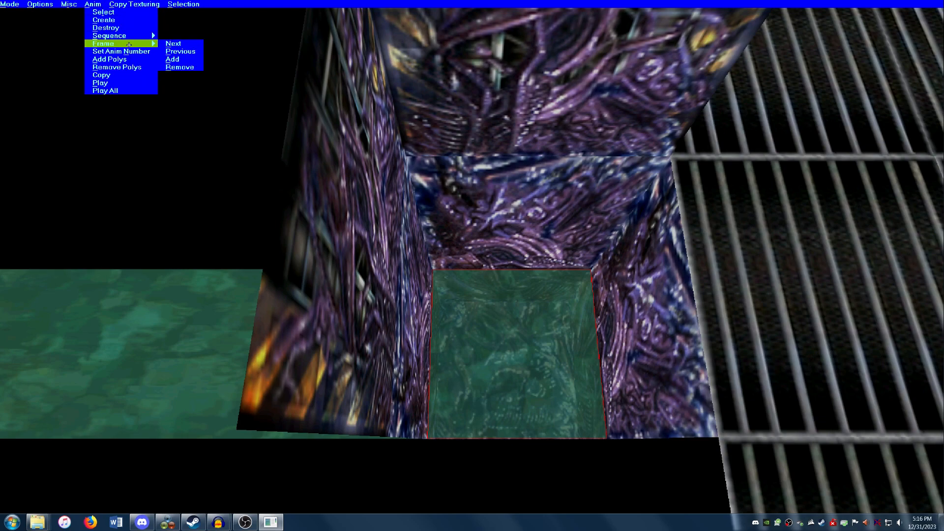
{"action": "left_click", "coordinate": [189, 58]}
{"action": "right_click", "coordinate": [471, 241]}
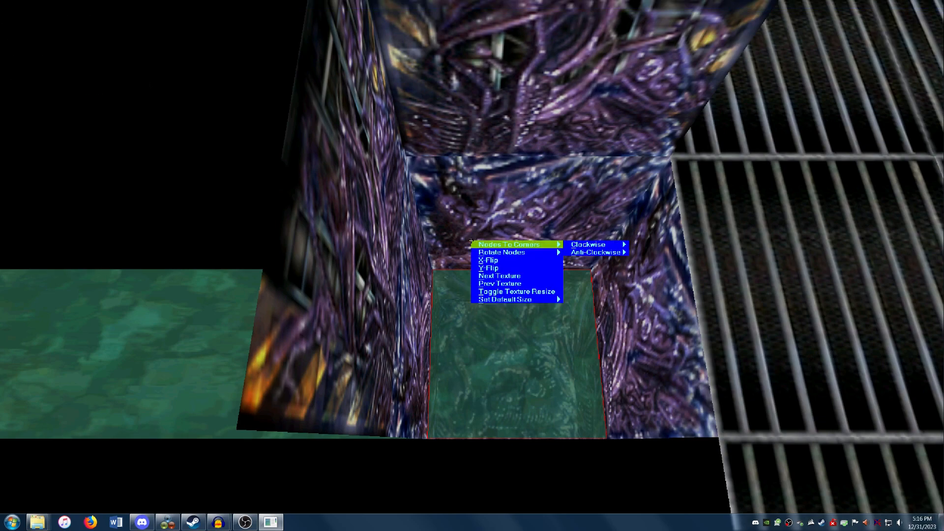
{"action": "mouse_move", "coordinate": [590, 244]}
{"action": "left_click", "coordinate": [644, 260]}
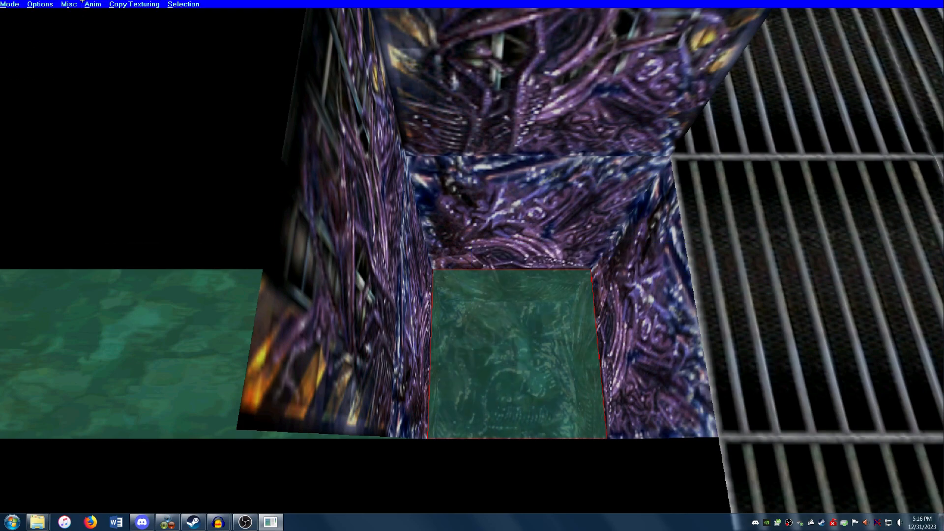
Step: Add an eighth frame, map the water quad's nodes to corners with the first node at 000, 000, and return to Polygon mode
{"action": "left_click", "coordinate": [94, 4]}
{"action": "mouse_move", "coordinate": [119, 46]}
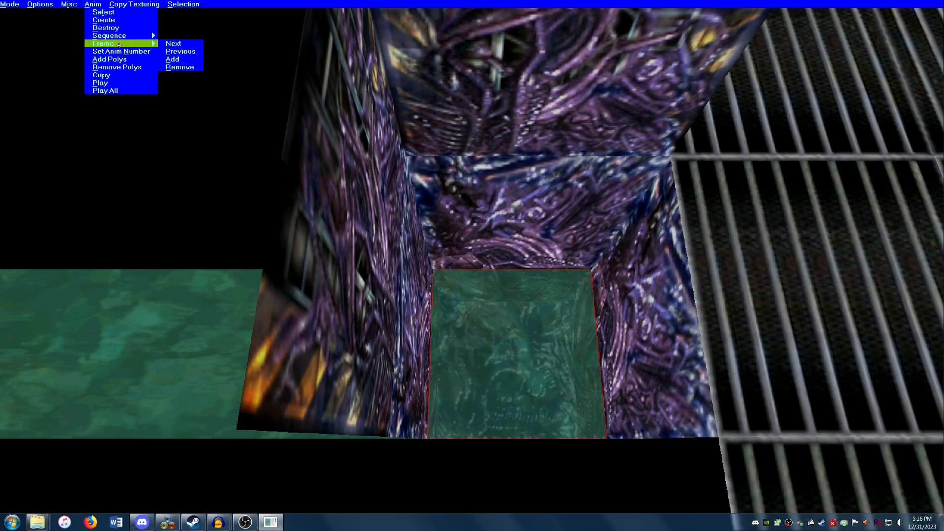
{"action": "left_click", "coordinate": [201, 60]}
{"action": "right_click", "coordinate": [471, 247]}
{"action": "mouse_move", "coordinate": [481, 251]}
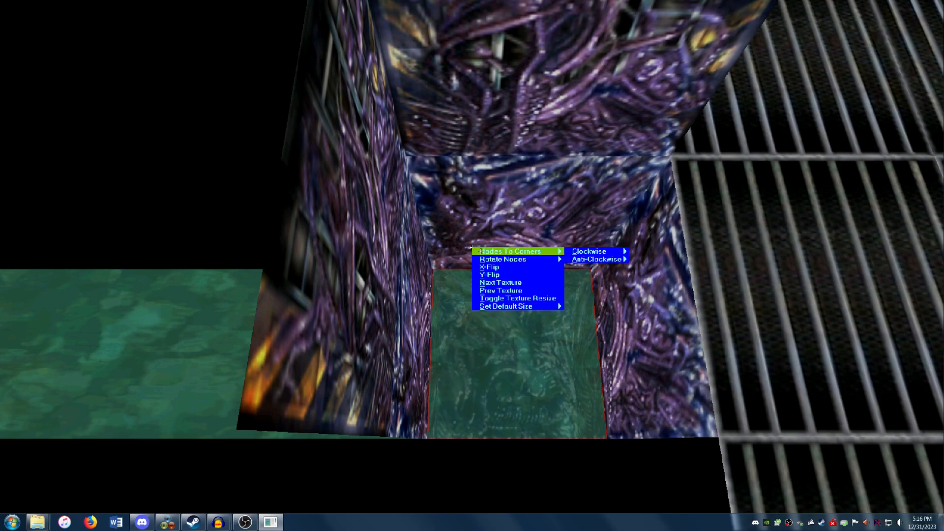
{"action": "mouse_move", "coordinate": [594, 250]}
{"action": "left_click", "coordinate": [651, 274]}
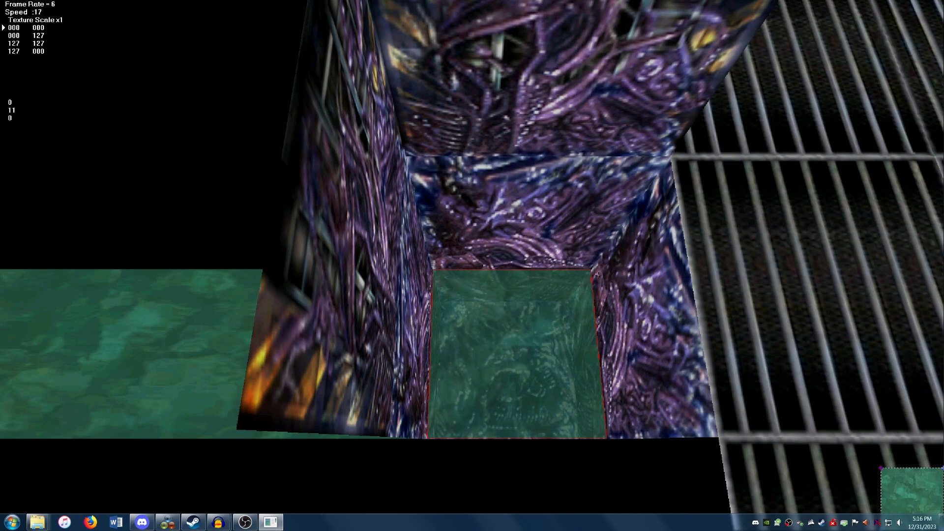
{"action": "left_click", "coordinate": [9, 3]}
{"action": "left_click", "coordinate": [22, 12]}
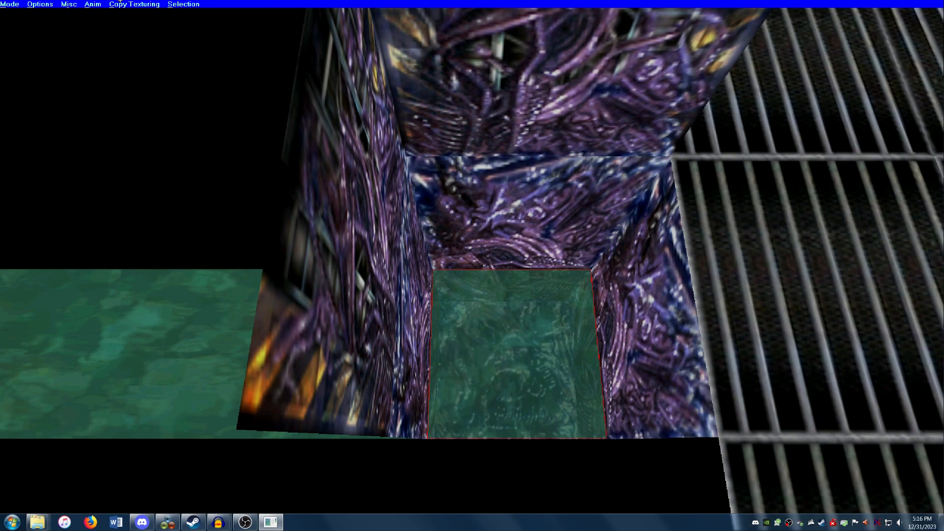
Step: Set the looping sequence's frame rate to 8/1 frames per second and play the water animation
{"action": "left_click", "coordinate": [93, 4]}
{"action": "mouse_move", "coordinate": [116, 36]}
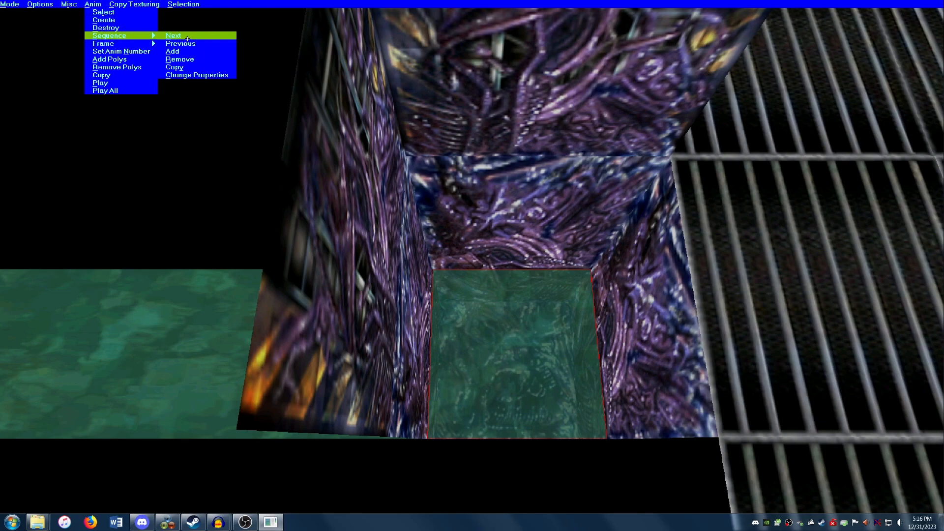
{"action": "left_click", "coordinate": [199, 74]}
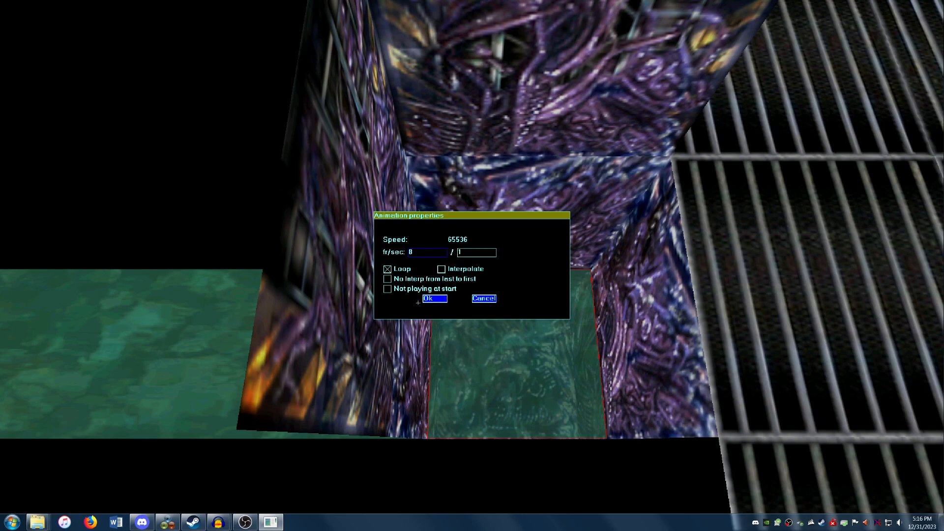
{"action": "left_click", "coordinate": [433, 299]}
{"action": "left_click", "coordinate": [93, 4]}
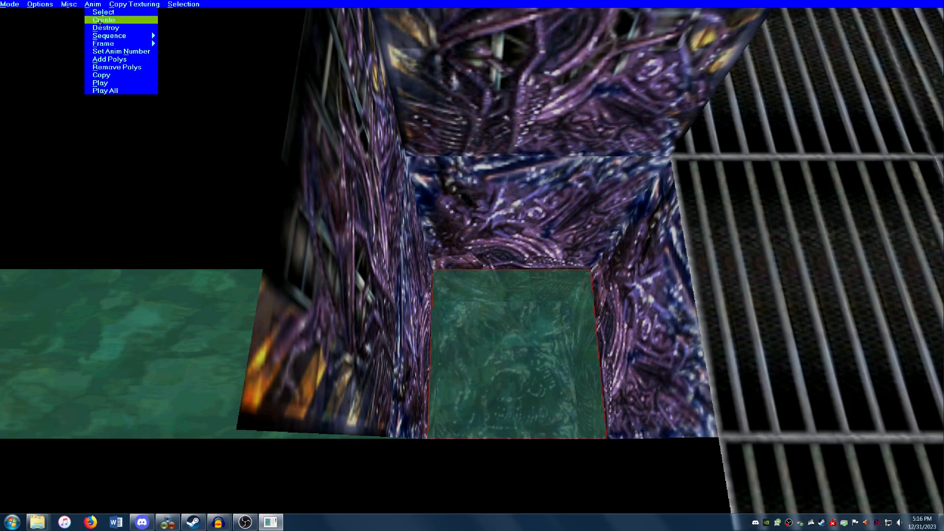
{"action": "left_click", "coordinate": [106, 83]}
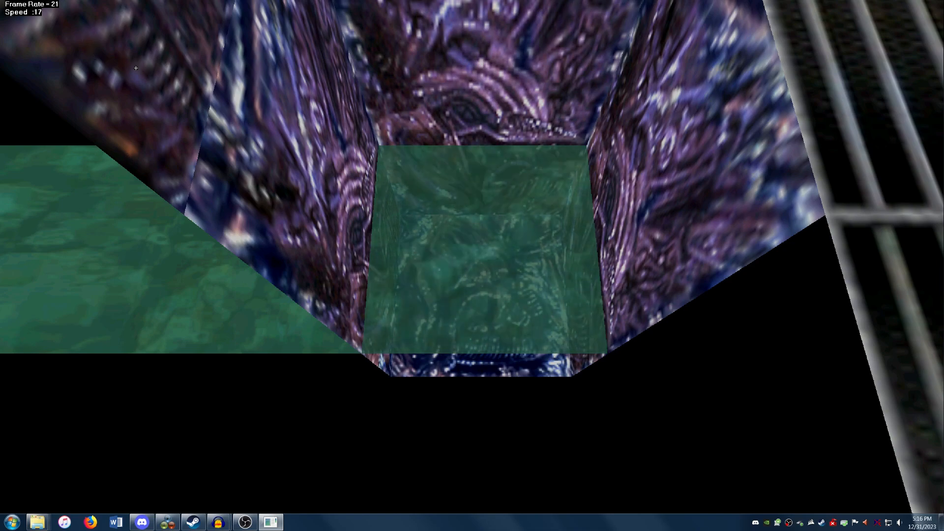
Step: Stop playback, raise the sequence's frame rate to a speed of 1048576, and replay the water animation
{"action": "key", "text": "Escape"}
{"action": "left_click", "coordinate": [91, 4]}
{"action": "mouse_move", "coordinate": [123, 36]}
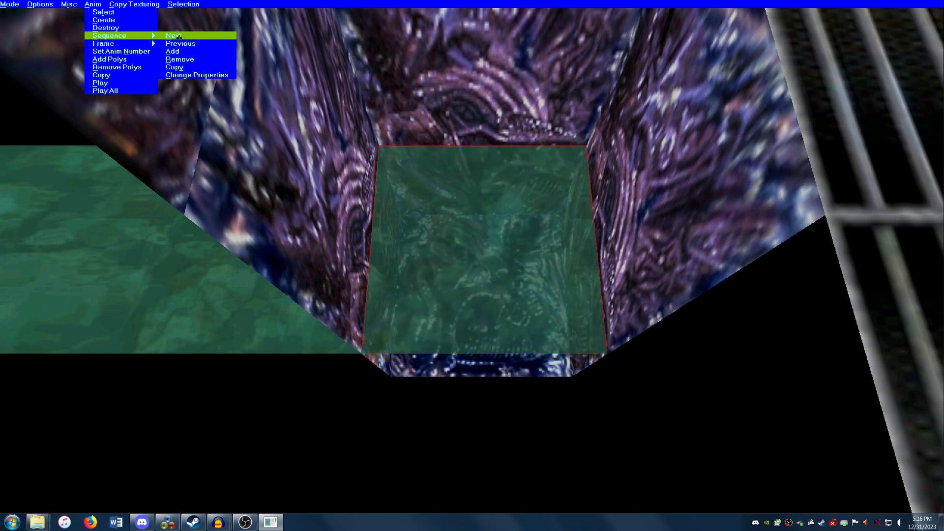
{"action": "left_click", "coordinate": [199, 75]}
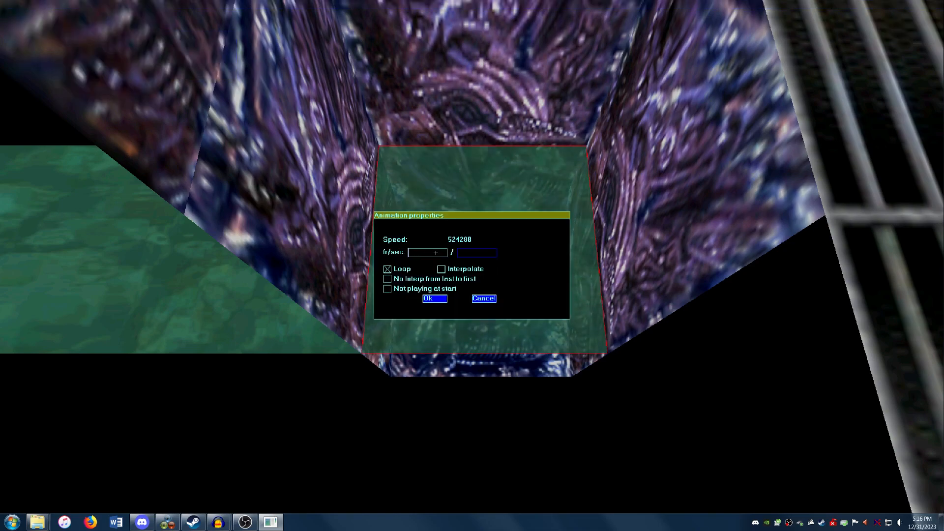
{"action": "left_click", "coordinate": [435, 298]}
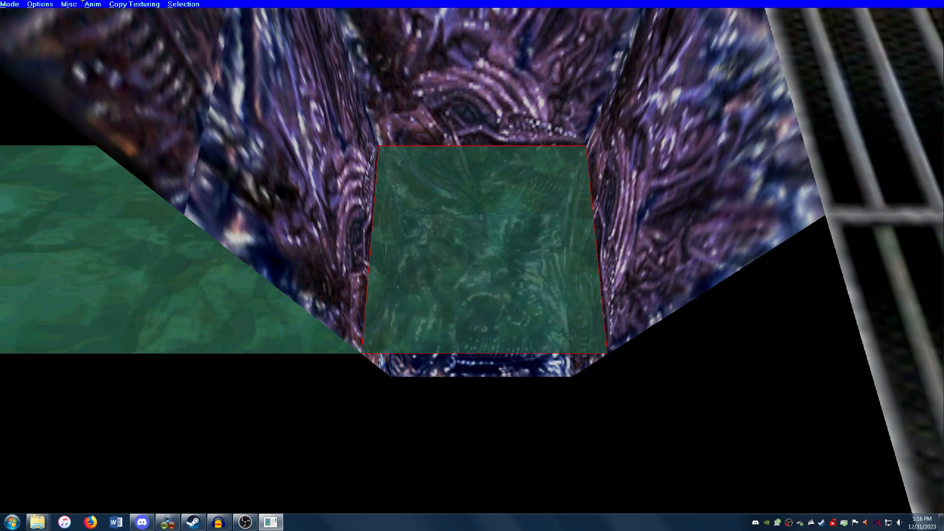
{"action": "left_click", "coordinate": [93, 4]}
{"action": "left_click", "coordinate": [111, 81]}
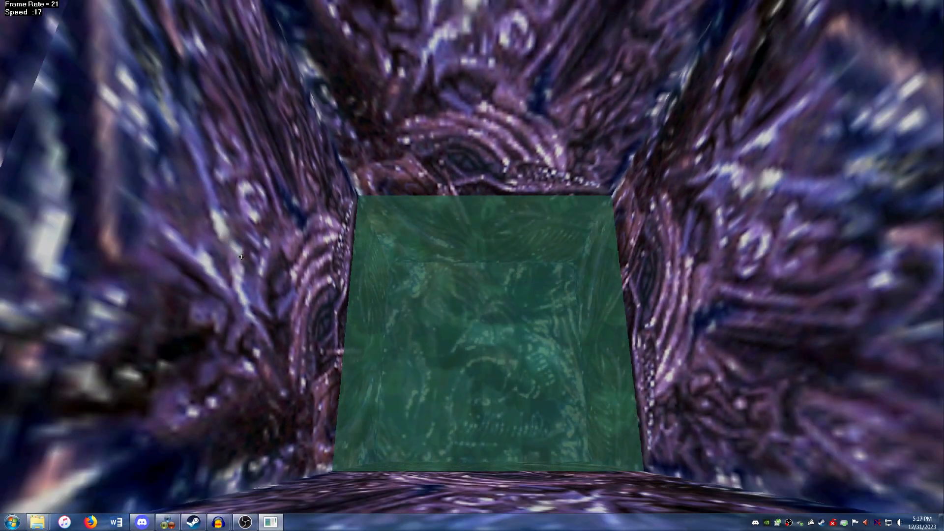
Step: Stop playback, readjust the frame rate in the sequence's animation properties, and play the animation again
{"action": "key", "text": "Escape"}
{"action": "mouse_move", "coordinate": [40, 1]}
{"action": "left_click", "coordinate": [92, 4]}
{"action": "mouse_move", "coordinate": [118, 35]}
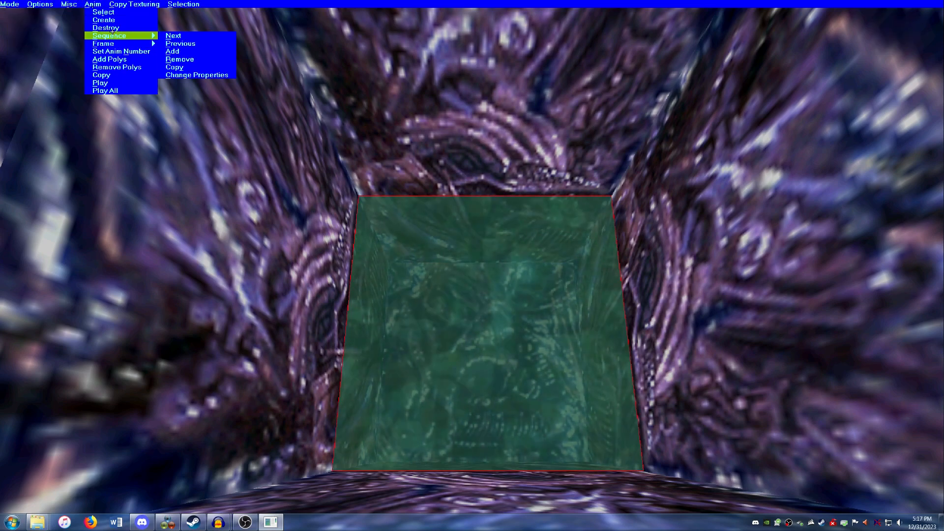
{"action": "left_click", "coordinate": [183, 73]}
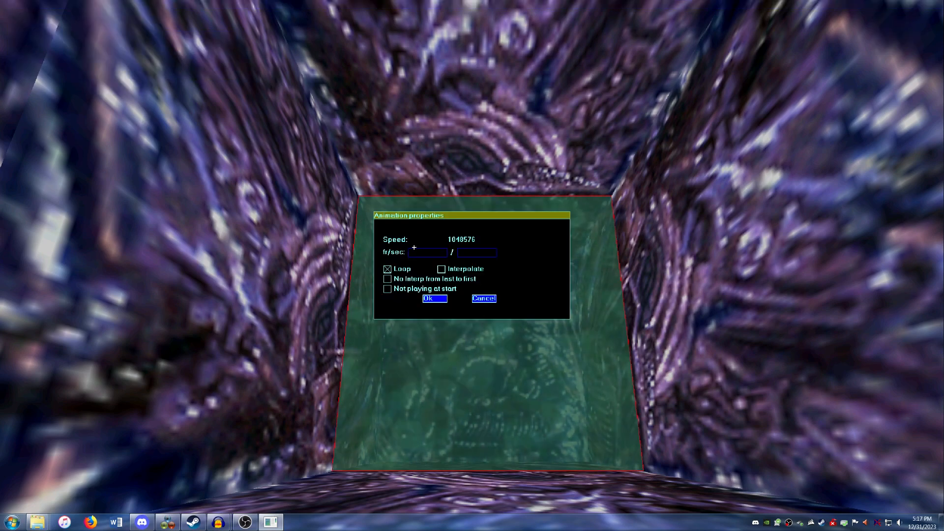
{"action": "key", "text": "Return"}
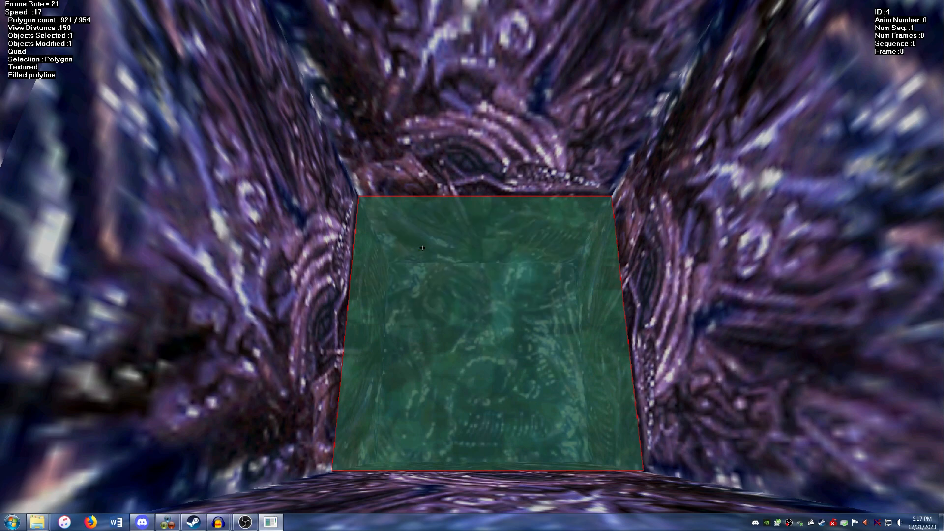
{"action": "left_click", "coordinate": [93, 3]}
{"action": "left_click", "coordinate": [115, 82]}
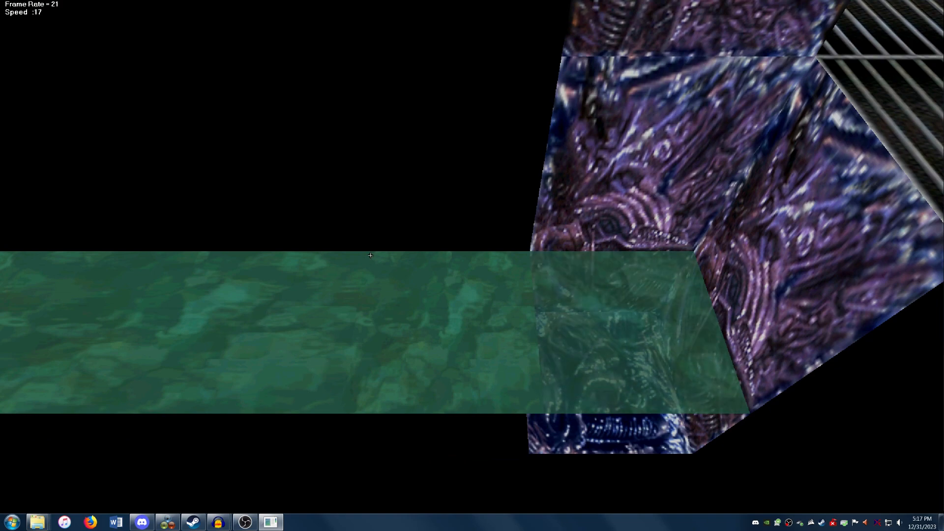
Step: Exit texture mapping with the water animation changes saved, and switch the level to a Strategy Data mode
{"action": "left_click", "coordinate": [10, 4]}
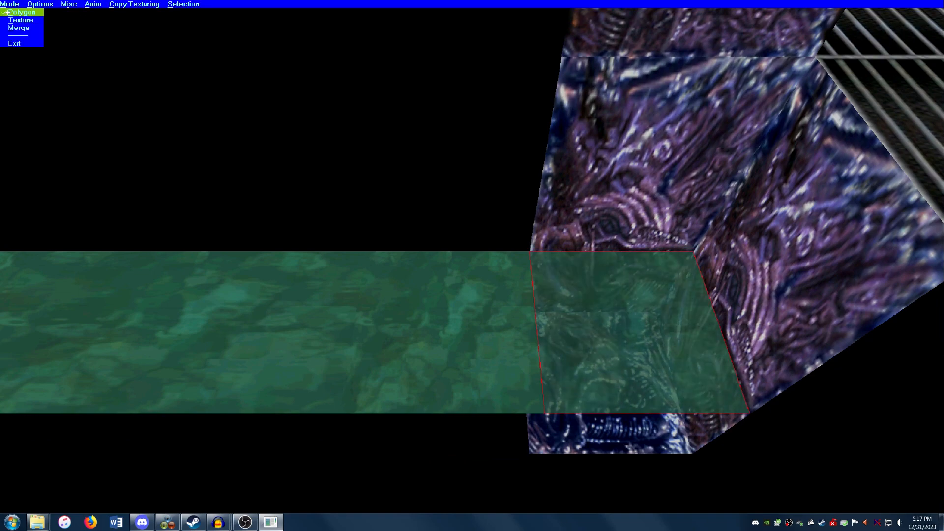
{"action": "left_click", "coordinate": [17, 43]}
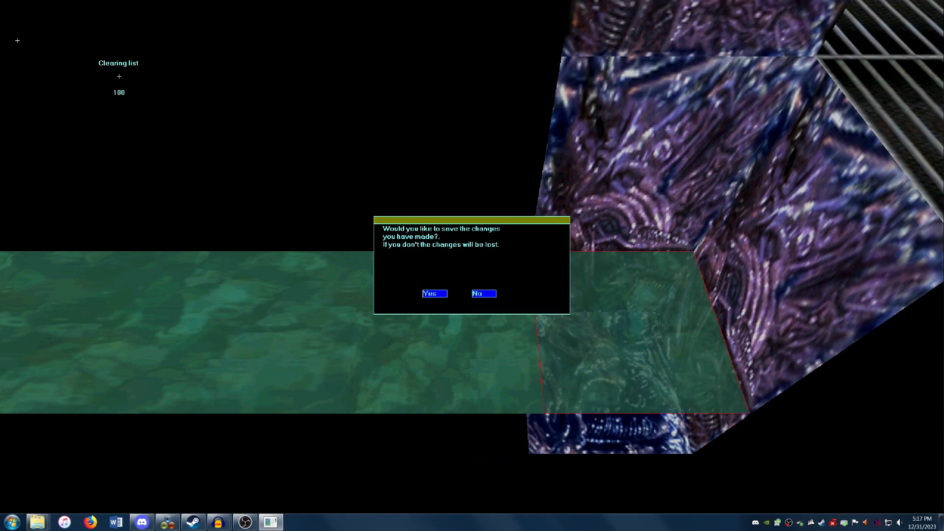
{"action": "key", "text": "Right"}
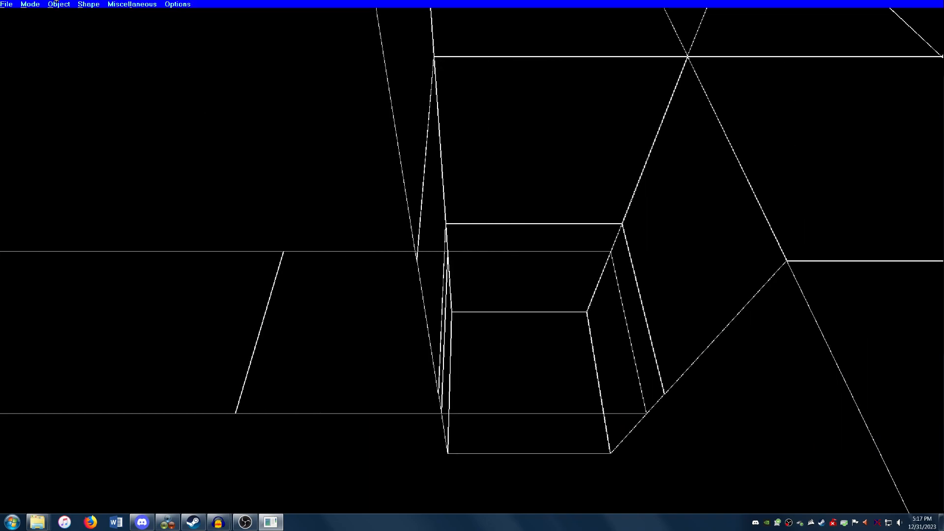
{"action": "left_click", "coordinate": [31, 4]}
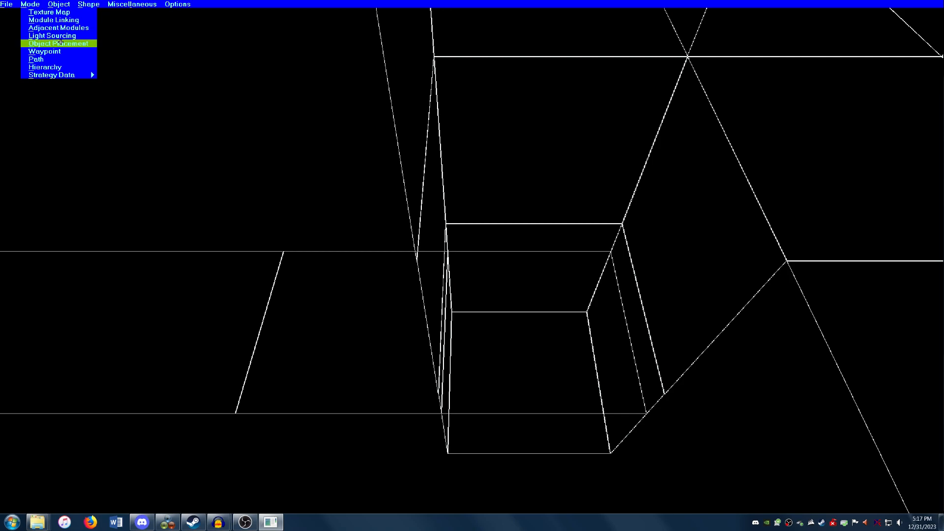
{"action": "mouse_move", "coordinate": [68, 72]}
{"action": "left_click", "coordinate": [139, 74]}
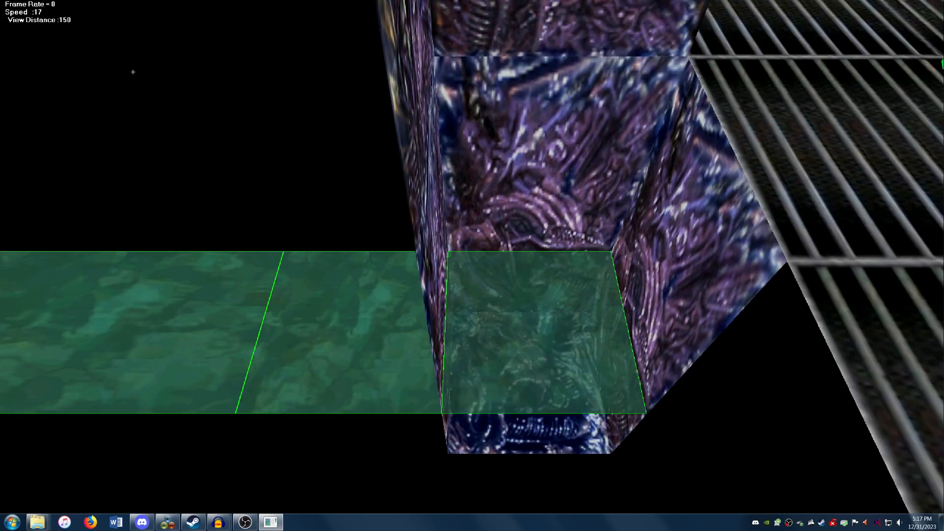
Step: Create a virtual object named deathvolume inside the pit, just above the water surface
{"action": "key", "text": "Right"}
{"action": "key", "text": "Down"}
{"action": "key", "text": "Page_Up"}
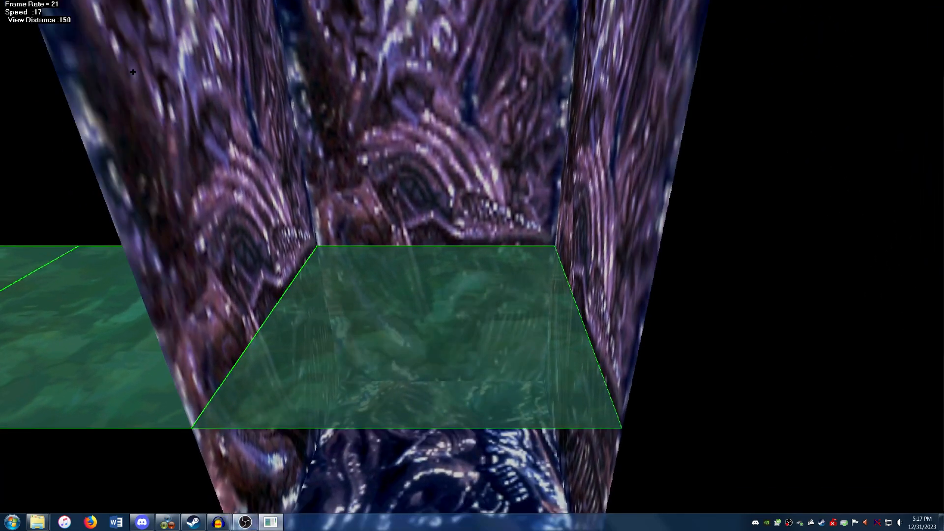
{"action": "key", "text": "Up"}
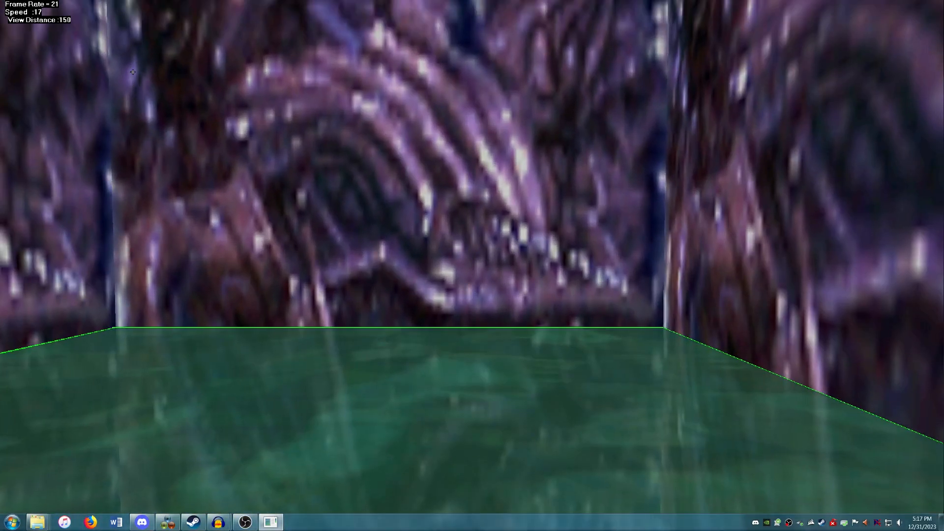
{"action": "key", "text": "Up"}
{"action": "right_click", "coordinate": [471, 235]}
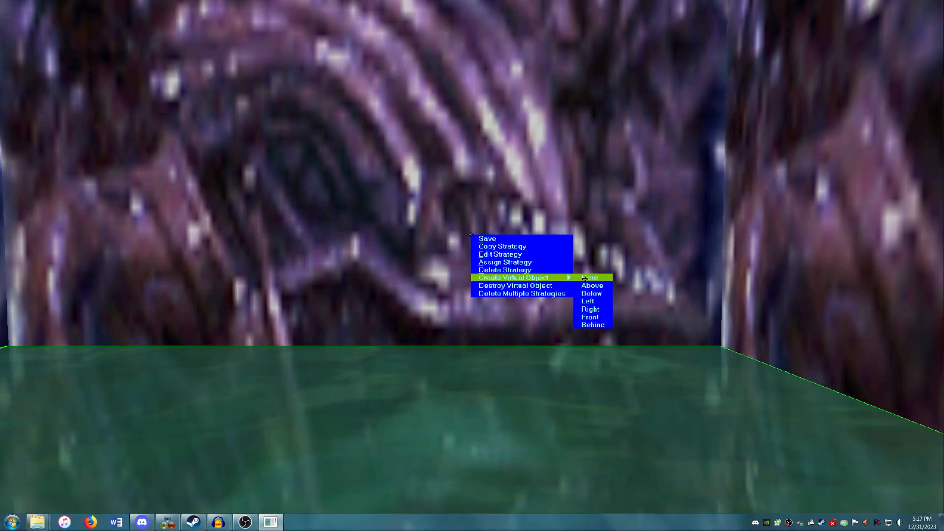
{"action": "left_click", "coordinate": [584, 278]}
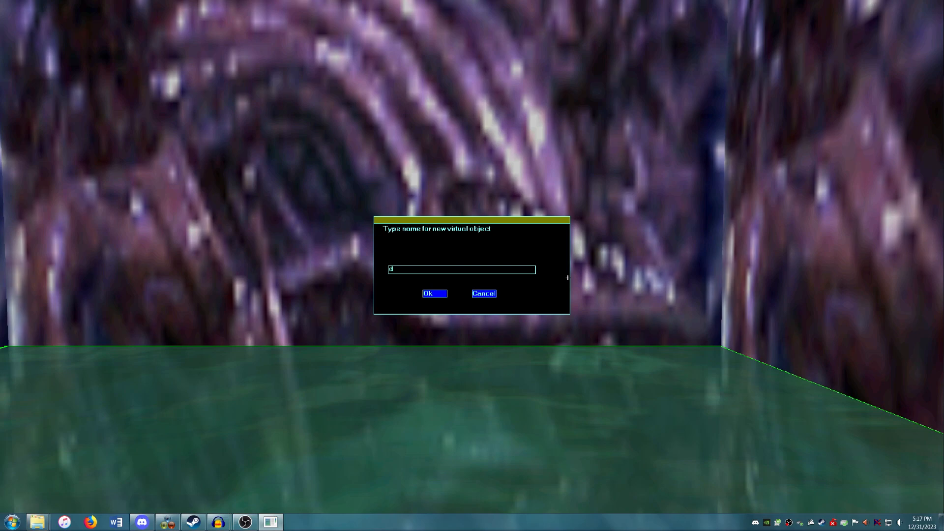
{"action": "type", "text": "deathvolume"}
{"action": "key", "text": "Return"}
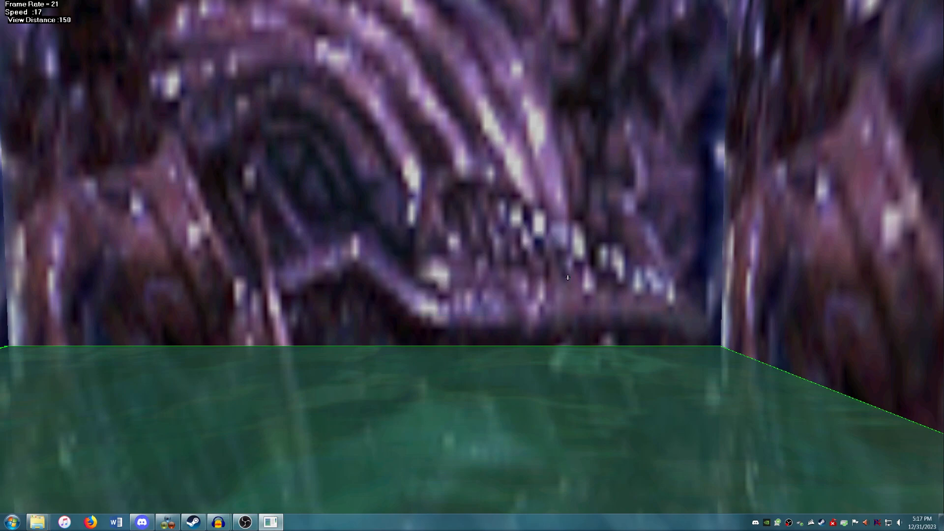
Step: Assign the Volume of Death+ strategy to the deathvolume object, starting active, only harmful on collision, with infinite damage
{"action": "left_click", "coordinate": [512, 248]}
{"action": "right_click", "coordinate": [513, 248]}
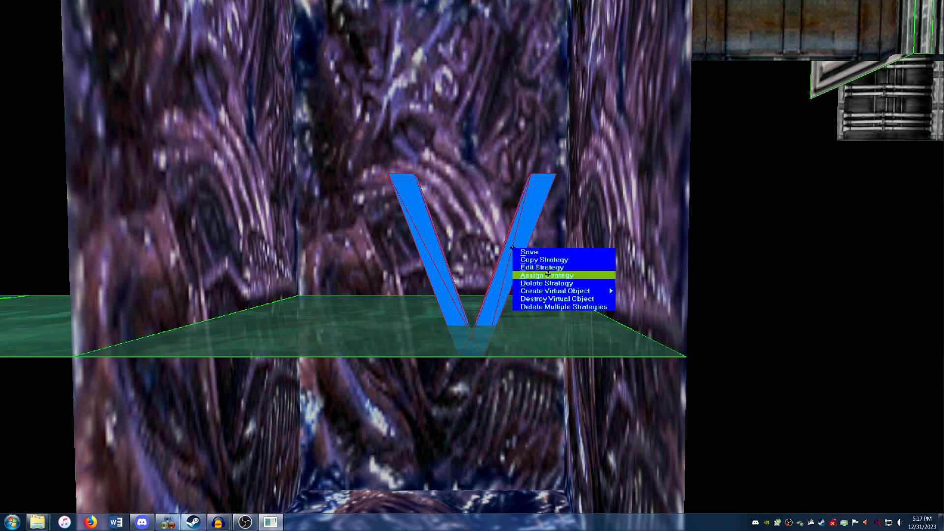
{"action": "left_click", "coordinate": [547, 275]}
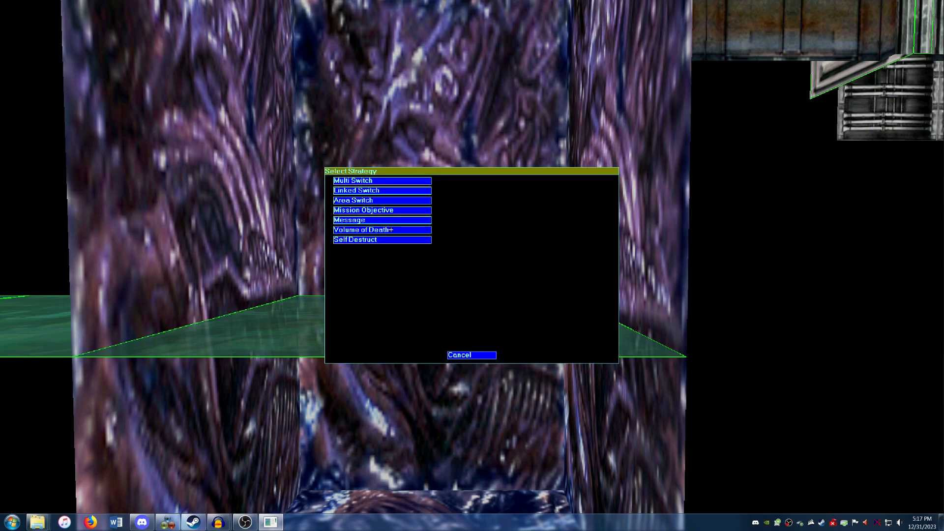
{"action": "left_click", "coordinate": [392, 230]}
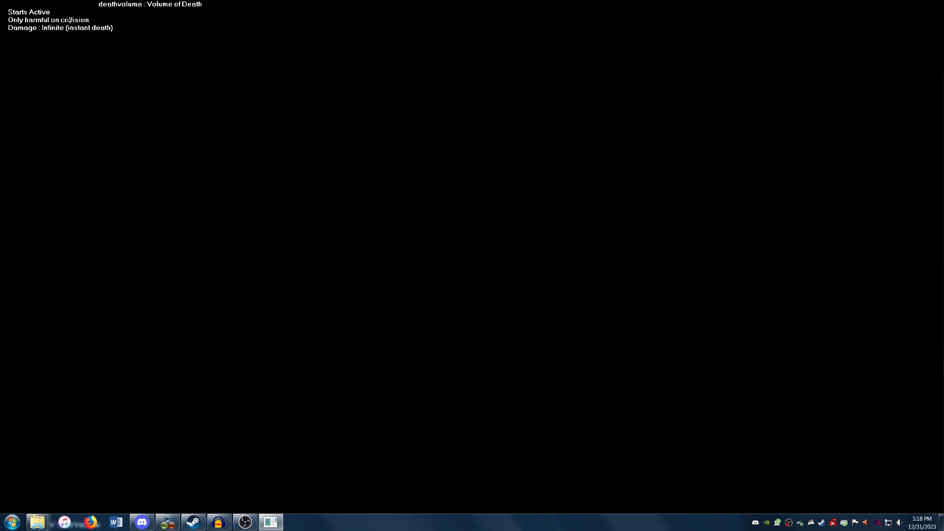
{"action": "left_click", "coordinate": [70, 20]}
{"action": "key", "text": "Return"}
Step: Expand the death volume so that it includes the whole flooded pit module
{"action": "key", "text": "Down"}
{"action": "left_click", "coordinate": [344, 240]}
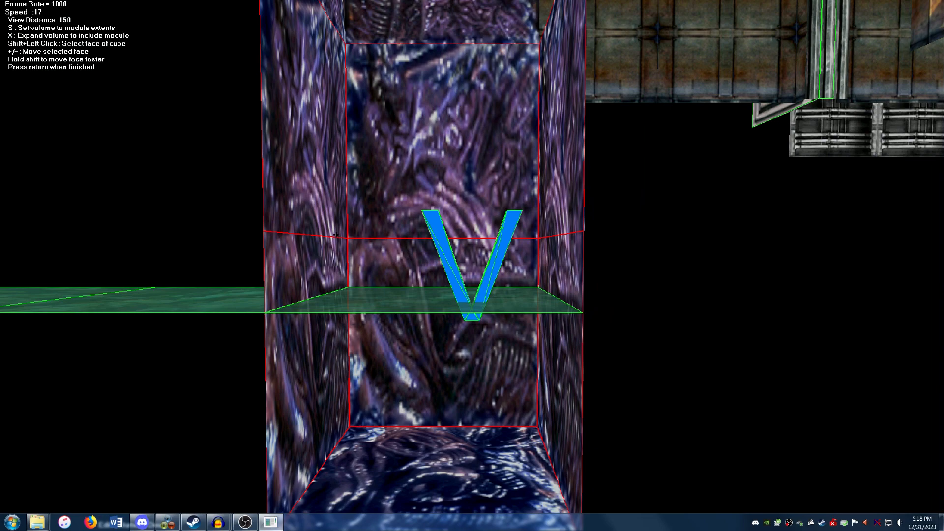
{"action": "key", "text": "Down"}
{"action": "key", "text": "Page_Up"}
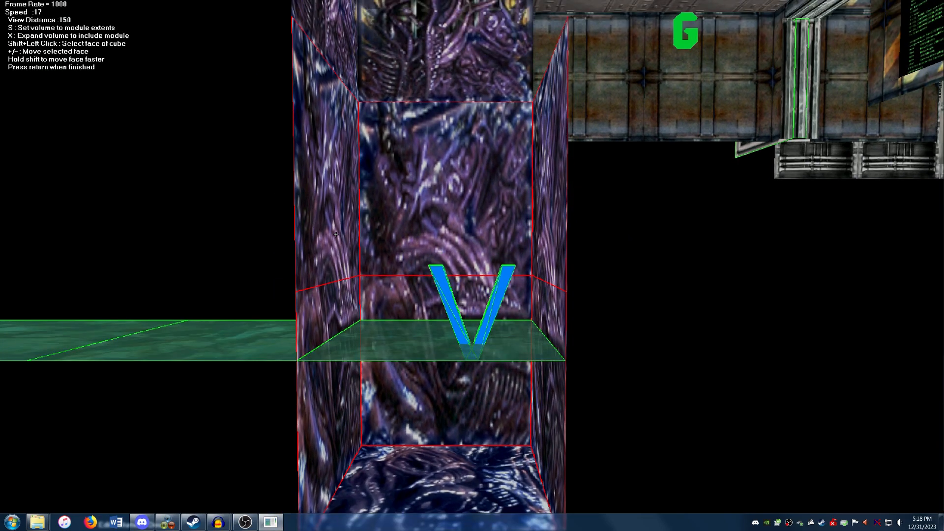
{"action": "key", "text": "Page_Down"}
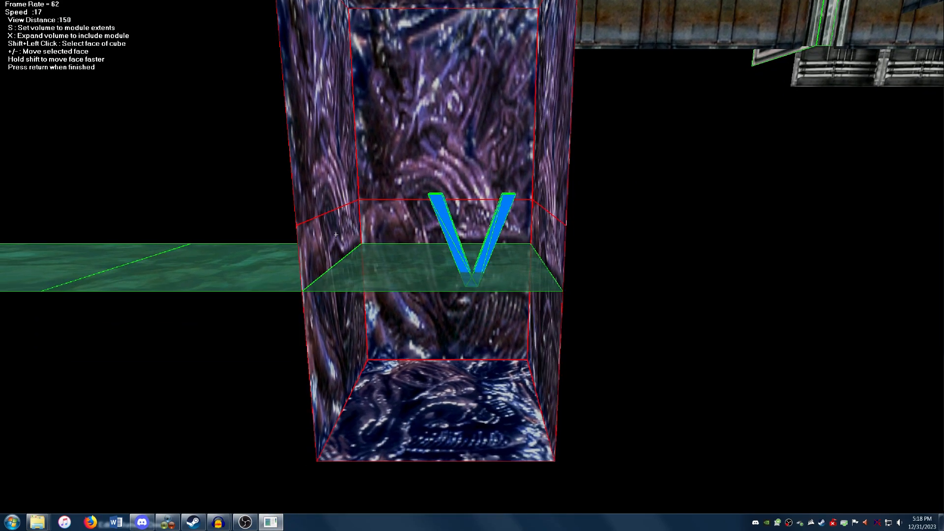
{"action": "key", "text": "Down"}
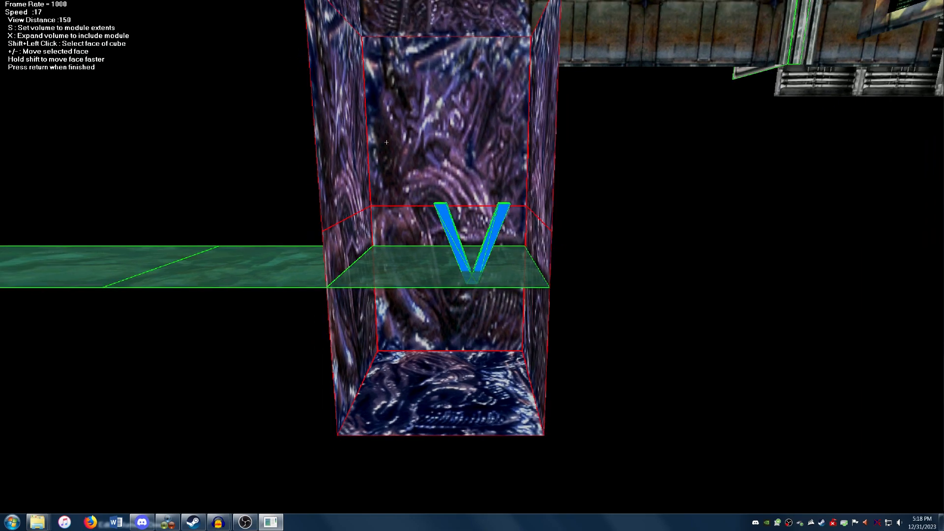
{"action": "key", "text": "x"}
{"action": "key", "text": "Page_Up"}
{"action": "key", "text": "Left"}
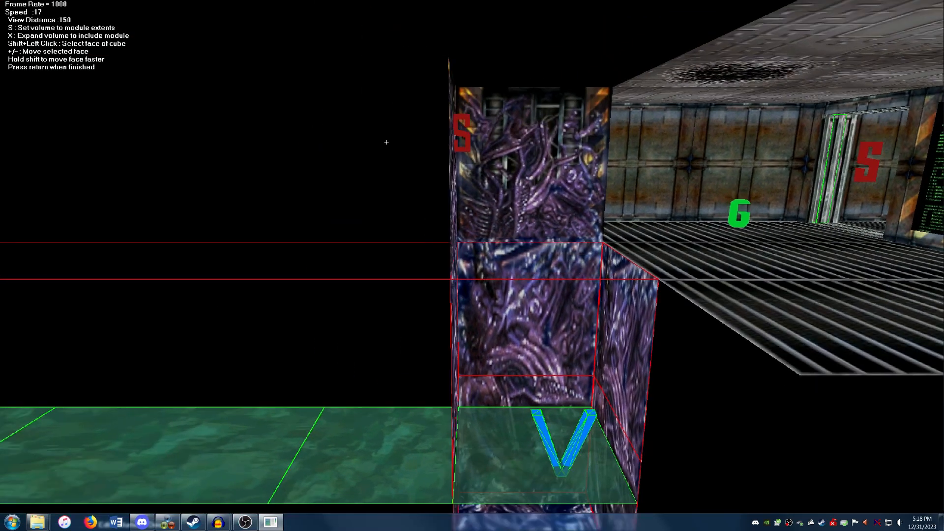
{"action": "key", "text": "Down"}
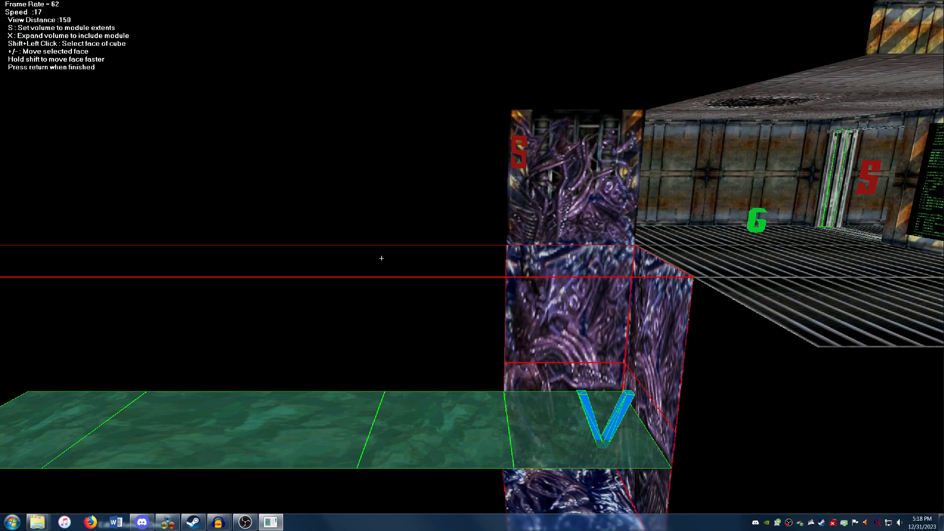
Step: Lower the top face of the death volume down into the pit and finish editing the strategy
{"action": "left_click", "coordinate": [382, 258], "text": "shift"}
{"action": "key", "text": "minus"}
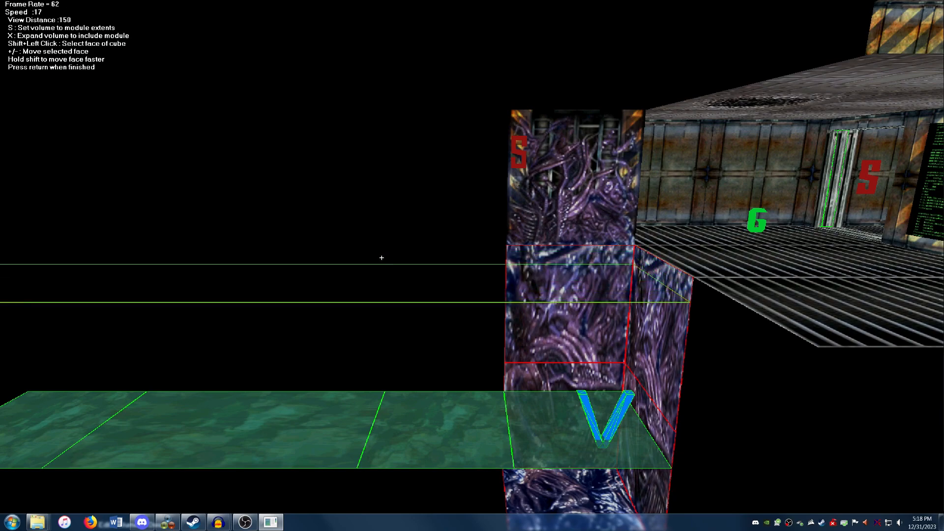
{"action": "key", "text": "minus"}
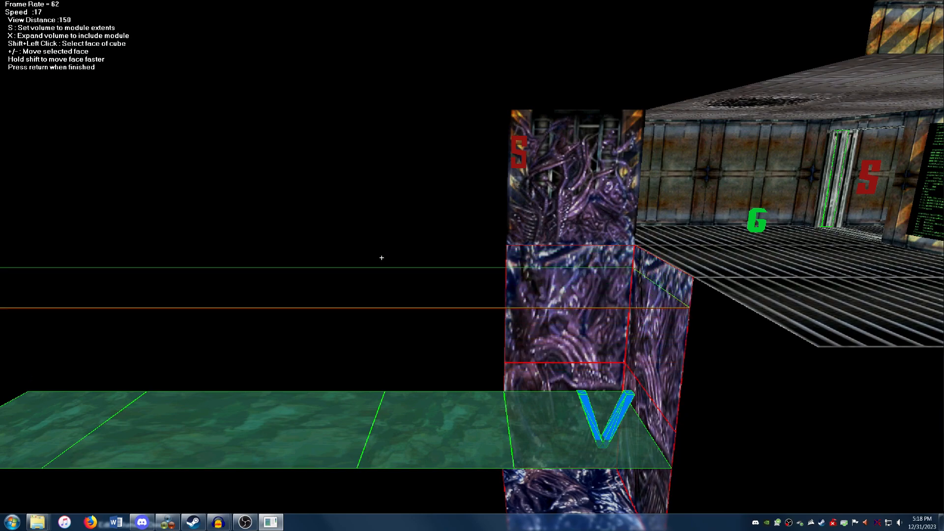
{"action": "key", "text": "minus"}
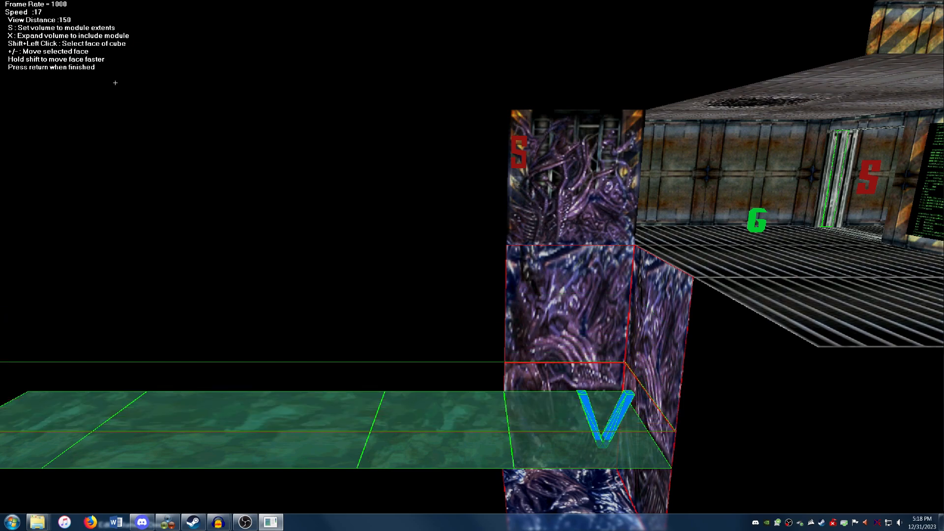
{"action": "right_click_drag", "start_coordinate": [117, 88], "coordinate": [116, 88]}
{"action": "key", "text": "minus"}
{"action": "right_click_drag", "start_coordinate": [117, 88], "coordinate": [117, 88]}
{"action": "left_click_drag", "start_coordinate": [117, 88], "coordinate": [116, 88]}
{"action": "right_click_drag", "start_coordinate": [117, 88], "coordinate": [116, 88]}
{"action": "left_click_drag", "start_coordinate": [116, 88], "coordinate": [117, 88]}
{"action": "right_click_drag", "start_coordinate": [116, 88], "coordinate": [117, 88]}
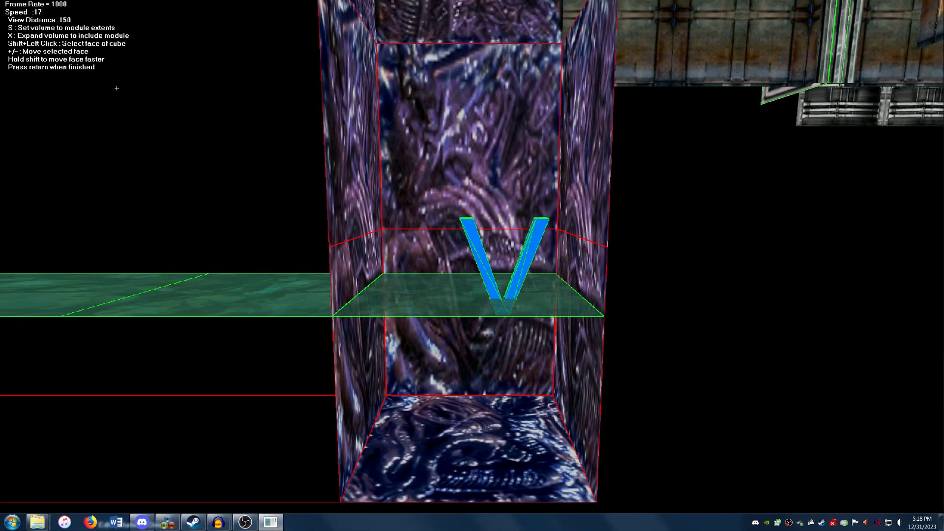
{"action": "key", "text": "Return"}
{"action": "key", "text": "Escape"}
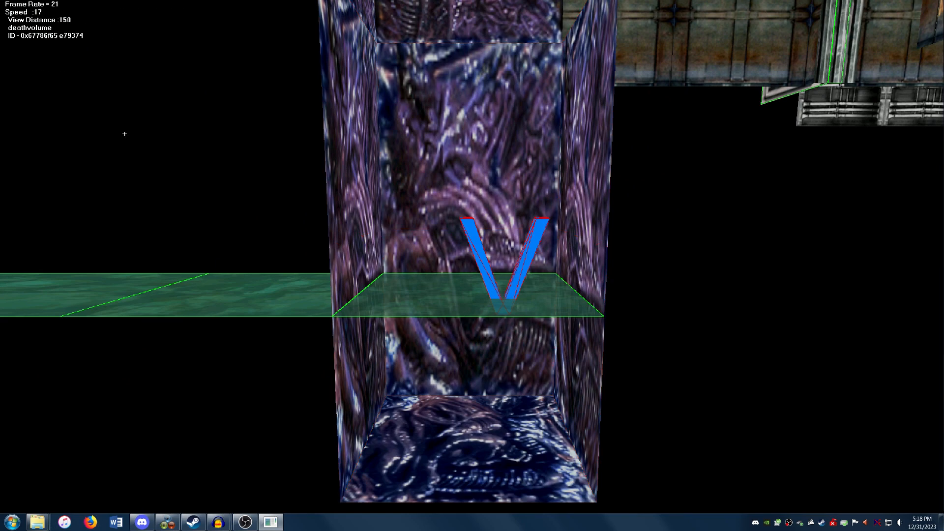
Step: Leave strategy mode with the changes saved and quit the level editor
{"action": "left_click", "coordinate": [4, 4]}
{"action": "left_click", "coordinate": [16, 28]}
{"action": "key", "text": "Return"}
{"action": "left_click", "coordinate": [5, 4]}
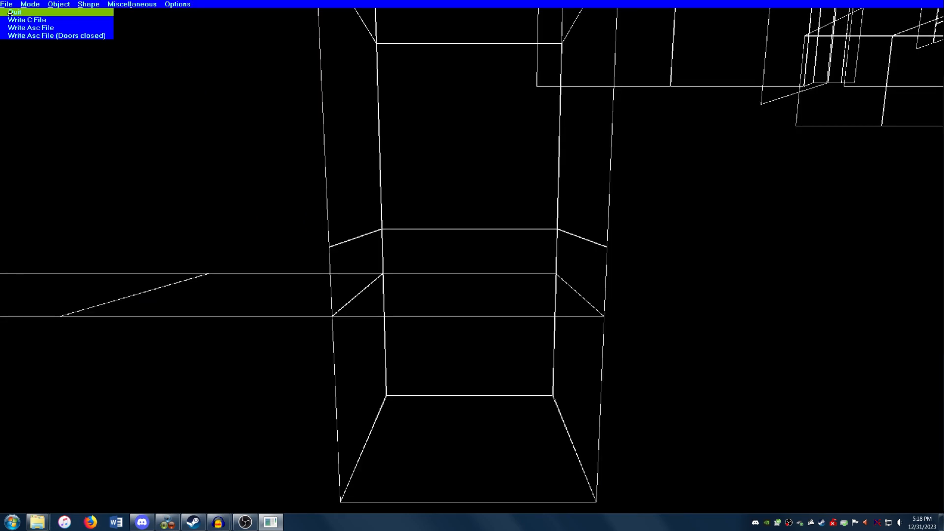
{"action": "left_click", "coordinate": [14, 12]}
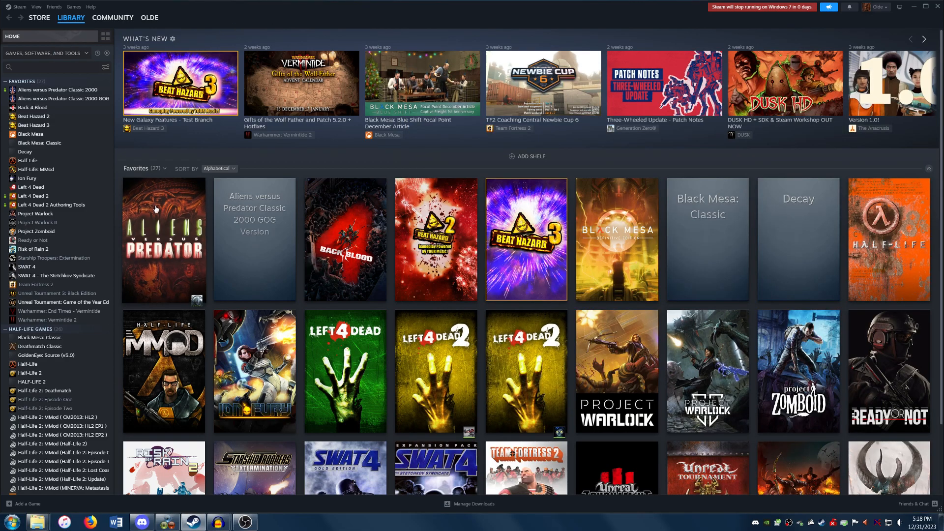
Step: Launch Aliens versus Predator Classic 2000 from the Steam library and start a multiplayer match on the custom level
{"action": "right_click", "coordinate": [156, 209]}
{"action": "left_click", "coordinate": [162, 213]}
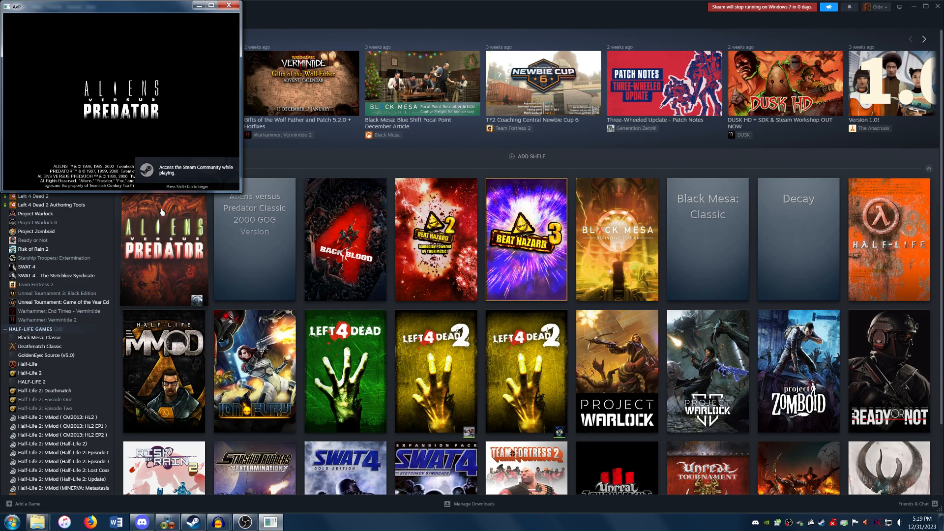
{"action": "key", "text": "Down"}
{"action": "key", "text": "Down"}
{"action": "key", "text": "Return"}
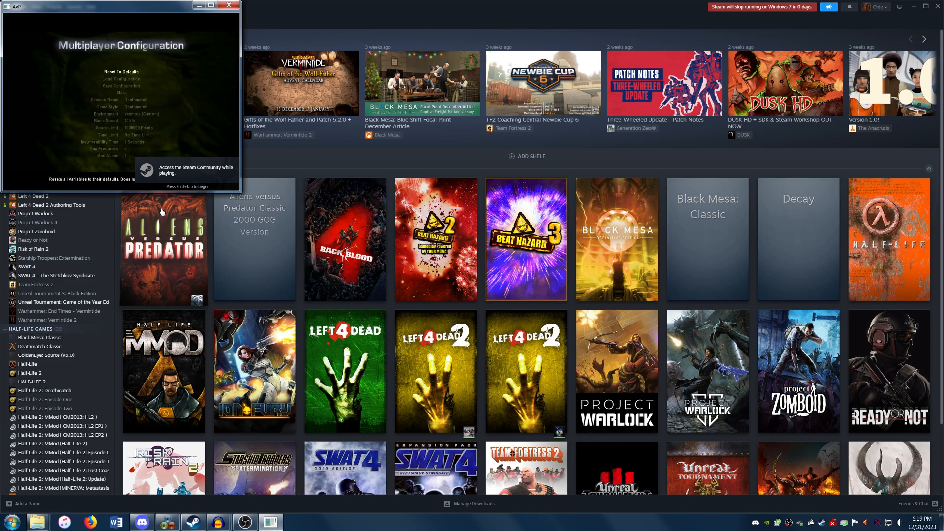
{"action": "key", "text": "Return"}
{"action": "key", "text": "Down"}
{"action": "key", "text": "Return"}
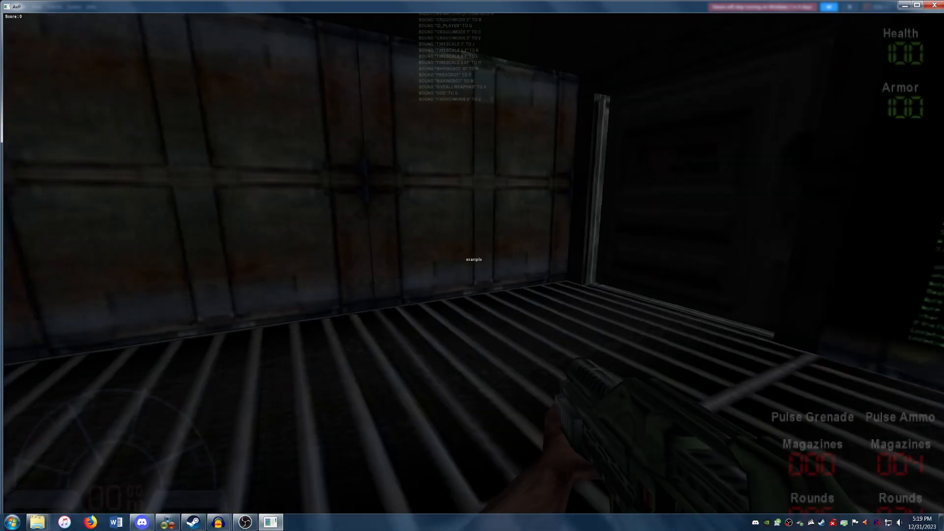
Step: Walk the player into the water pit repeatedly, respawning in between, to test the water and death volume
{"action": "key", "text": "w"}
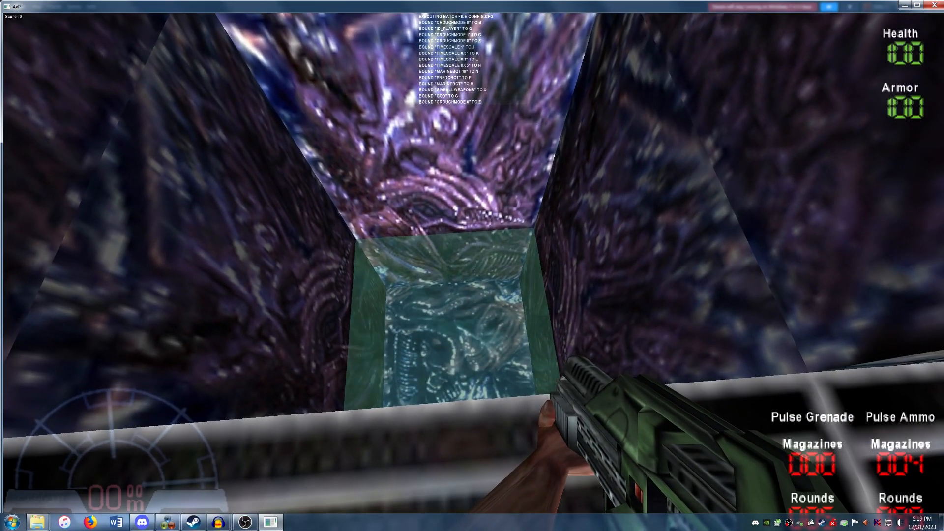
{"action": "key", "text": "w"}
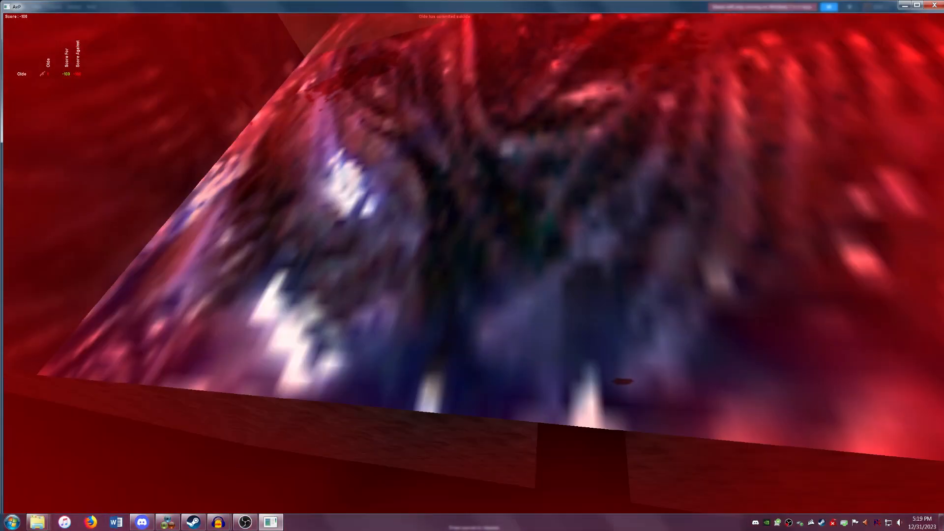
{"action": "key", "text": "space"}
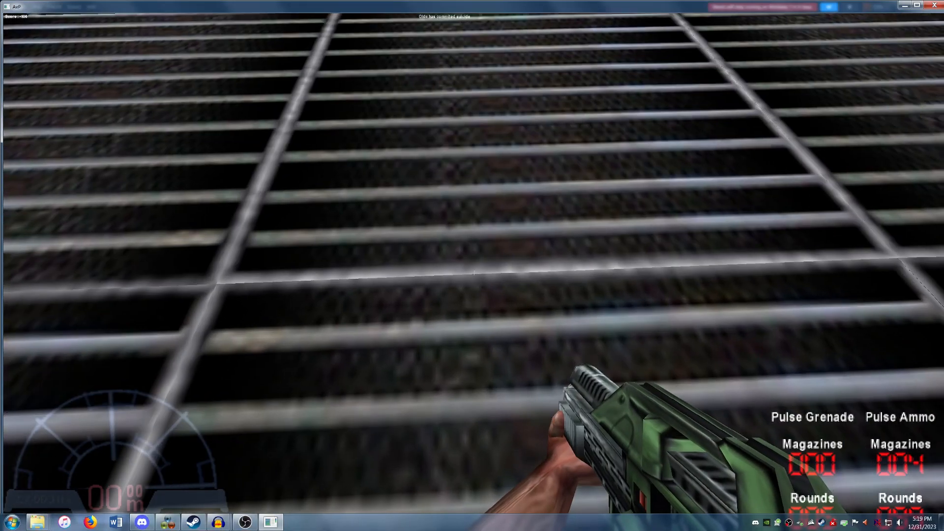
{"action": "key", "text": "w"}
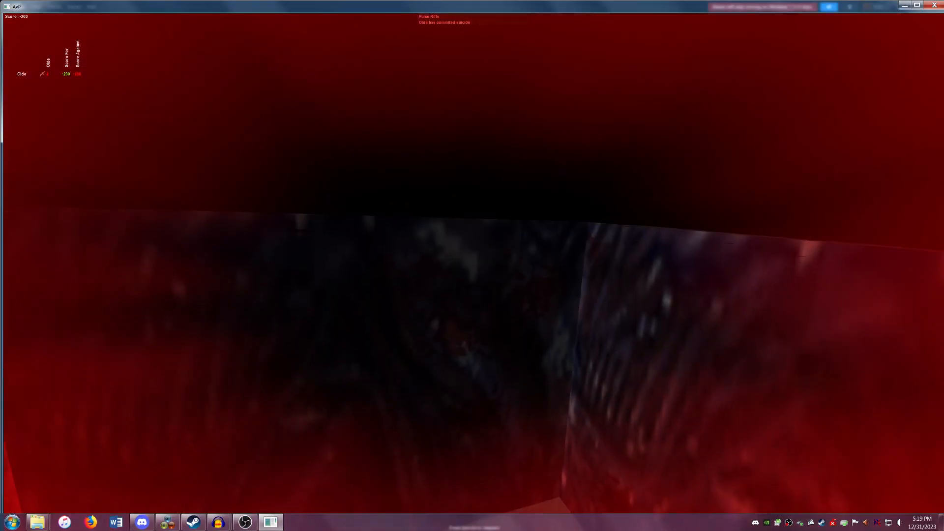
{"action": "key", "text": "space"}
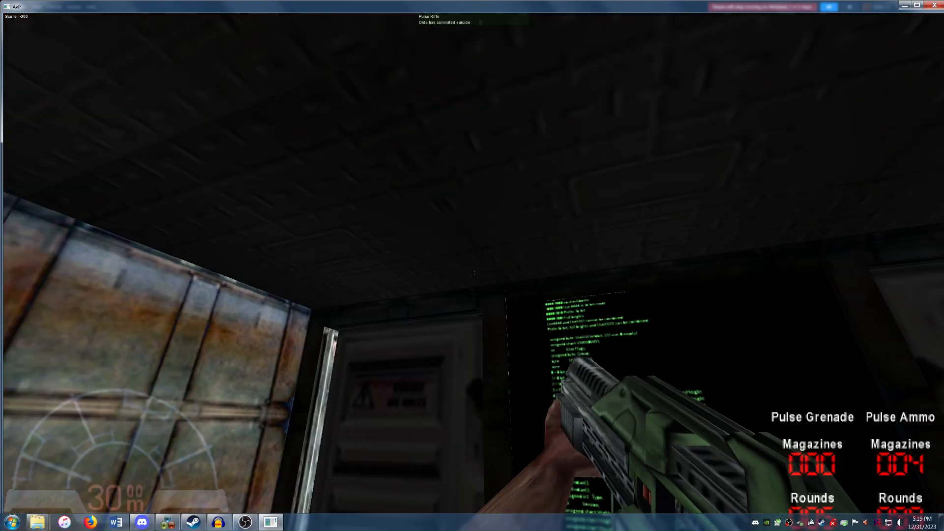
{"action": "key", "text": "w"}
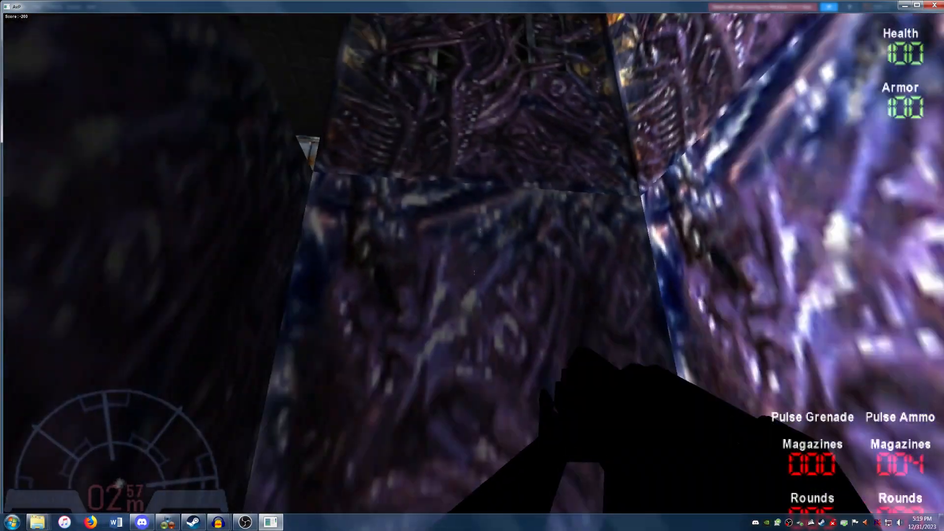
{"action": "right_click", "coordinate": [474, 272]}
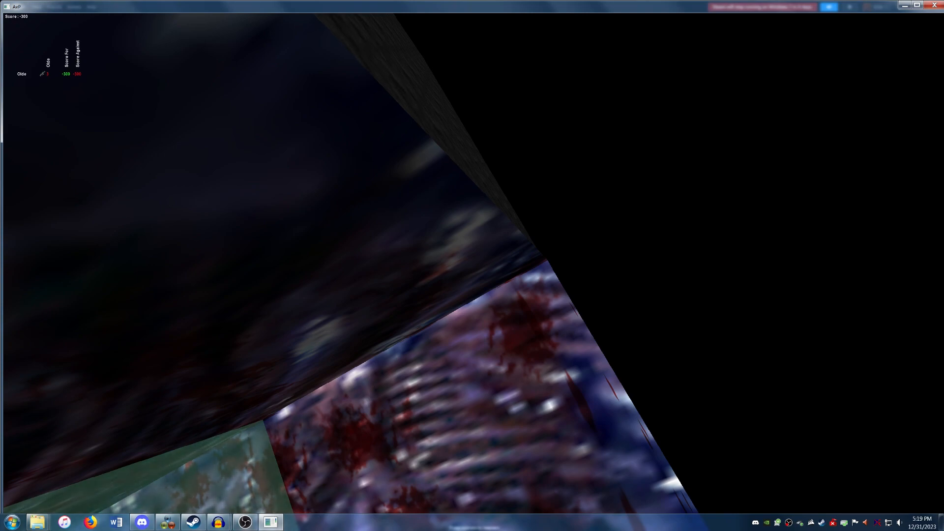
{"action": "key", "text": "space"}
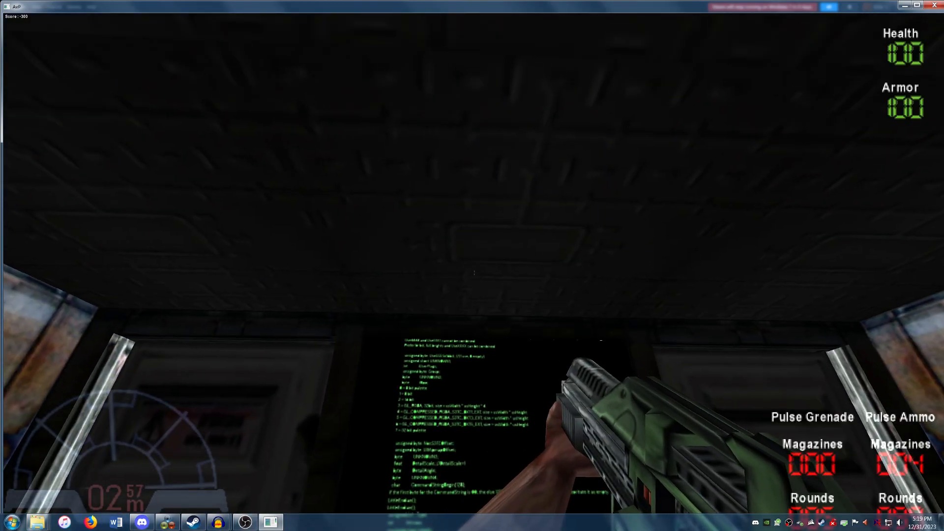
{"action": "key", "text": "w"}
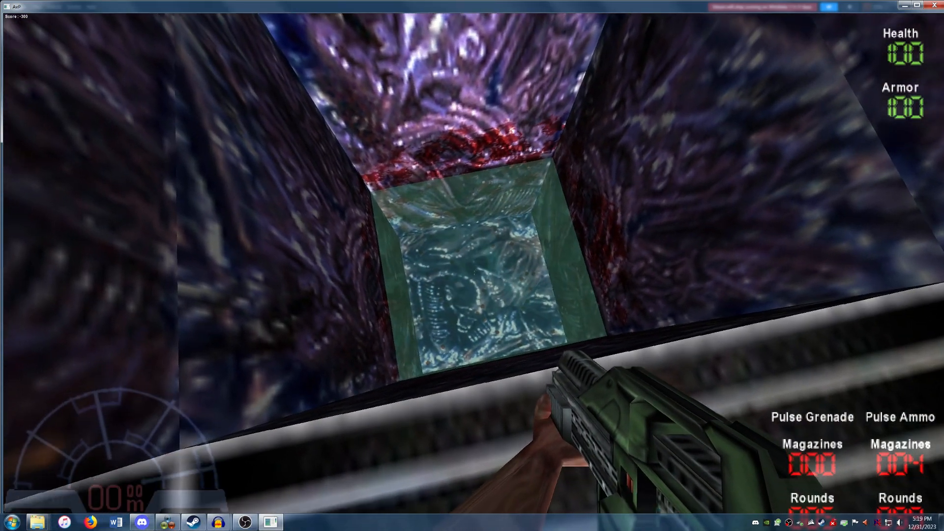
{"action": "key", "text": "w"}
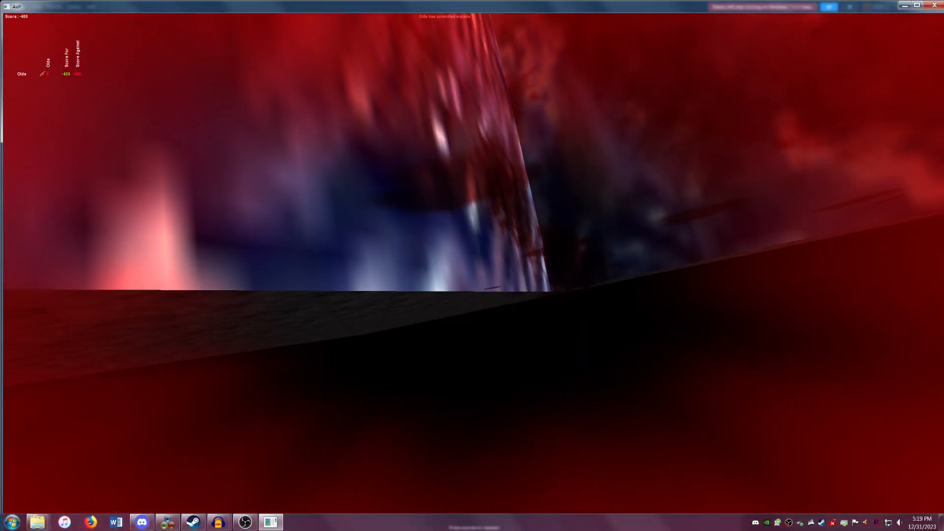